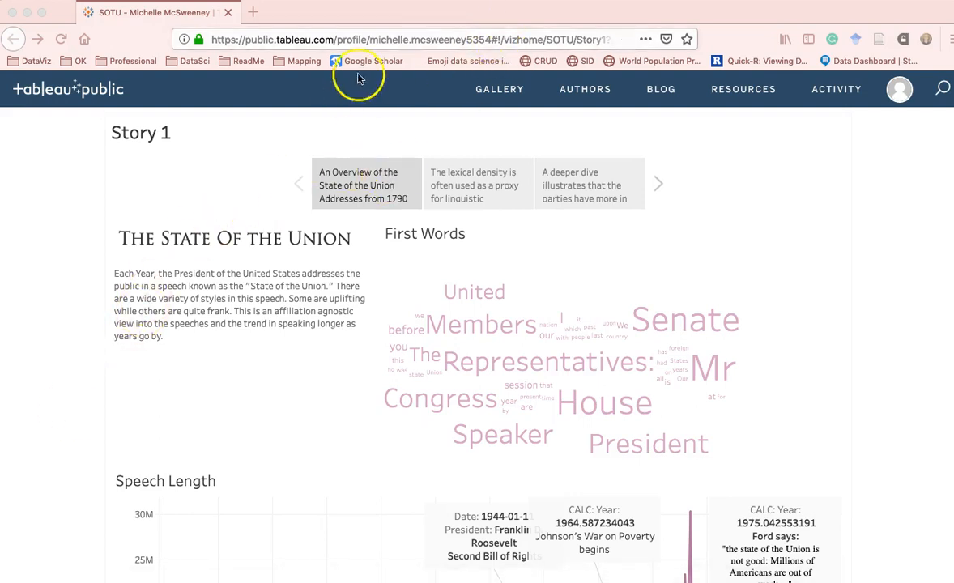
# - Look through the published SOTU story down to the Speech Length chart, view its download options and close them
pyautogui.press('super+Tab')
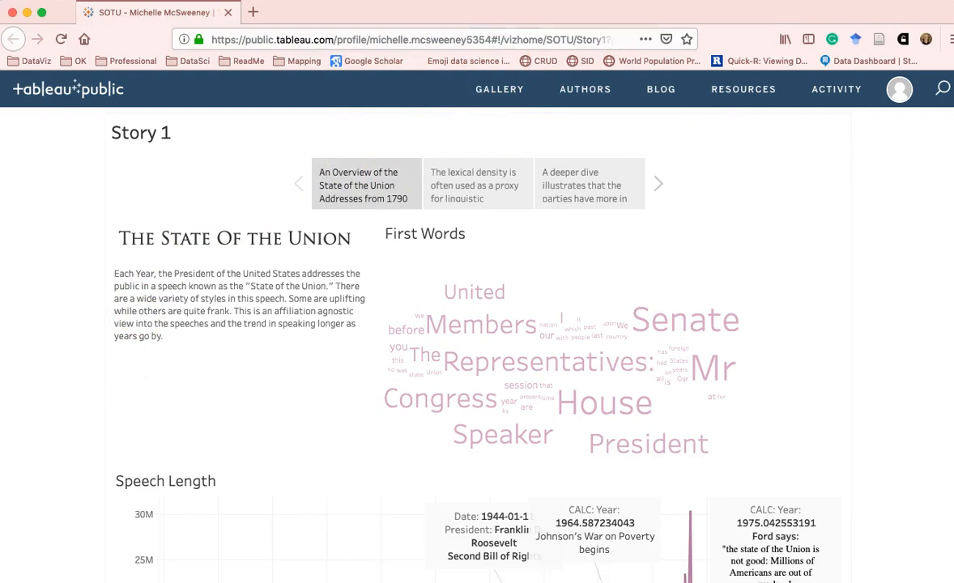
pyautogui.scroll(-10, 478, 324)
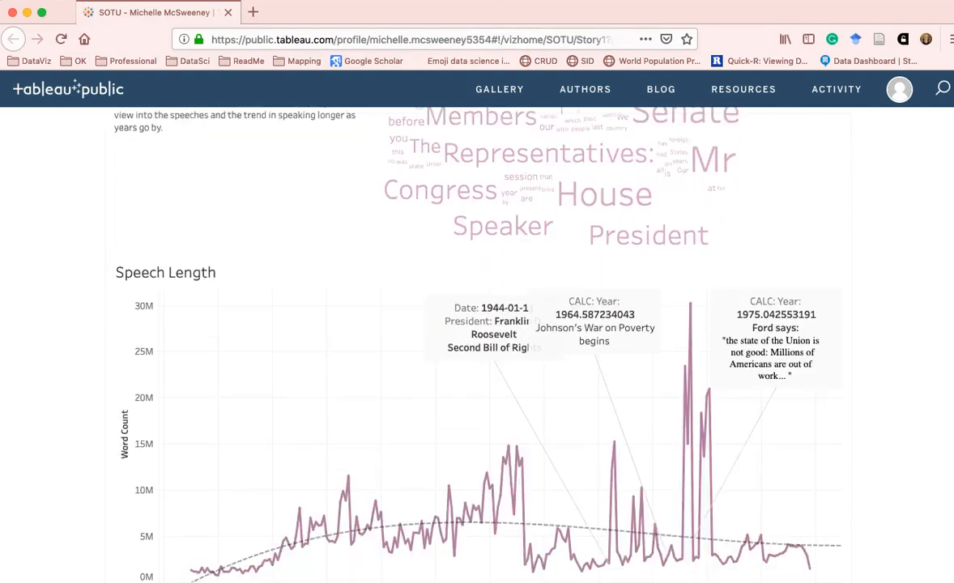
pyautogui.click(807, 420)
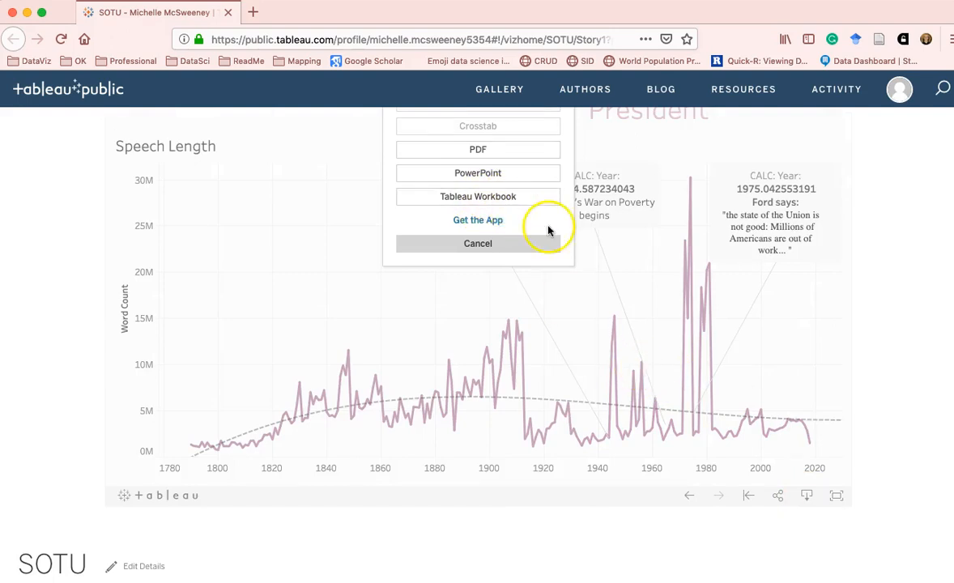
pyautogui.click(514, 244)
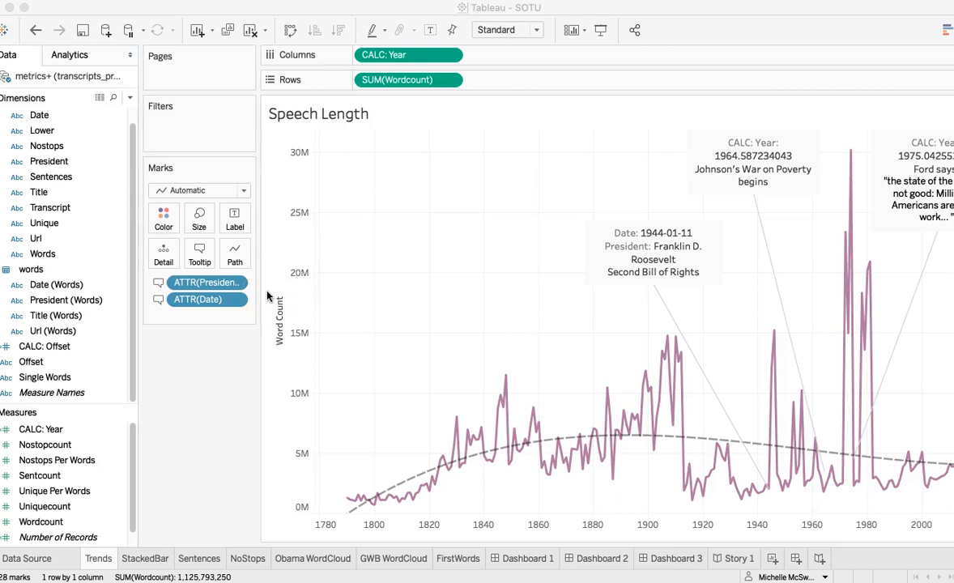
# - Switch to the Tableau workbook's data source and examine the join between the metrics and words tables
pyautogui.click(45, 563)
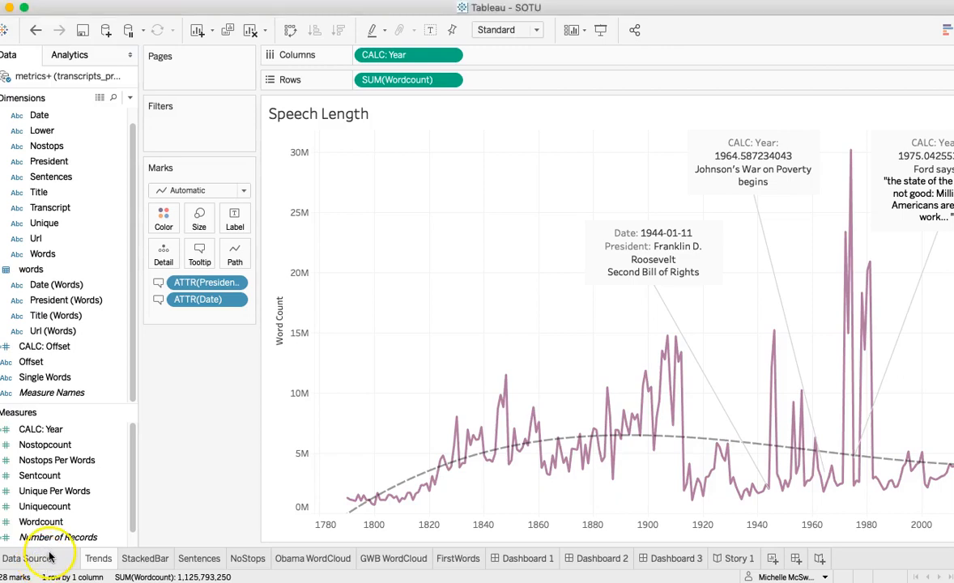
pyautogui.click(43, 560)
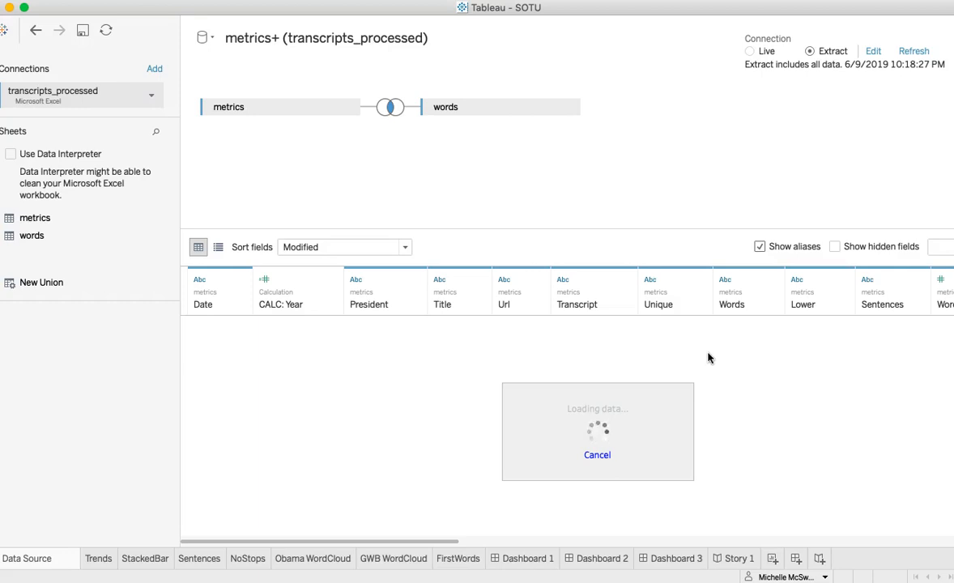
pyautogui.click(55, 479)
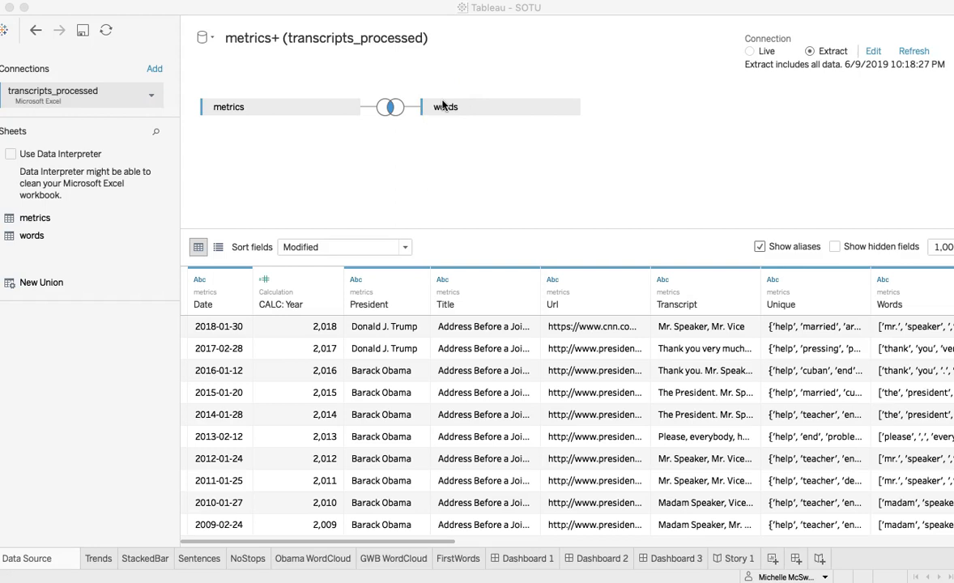
pyautogui.click(392, 108)
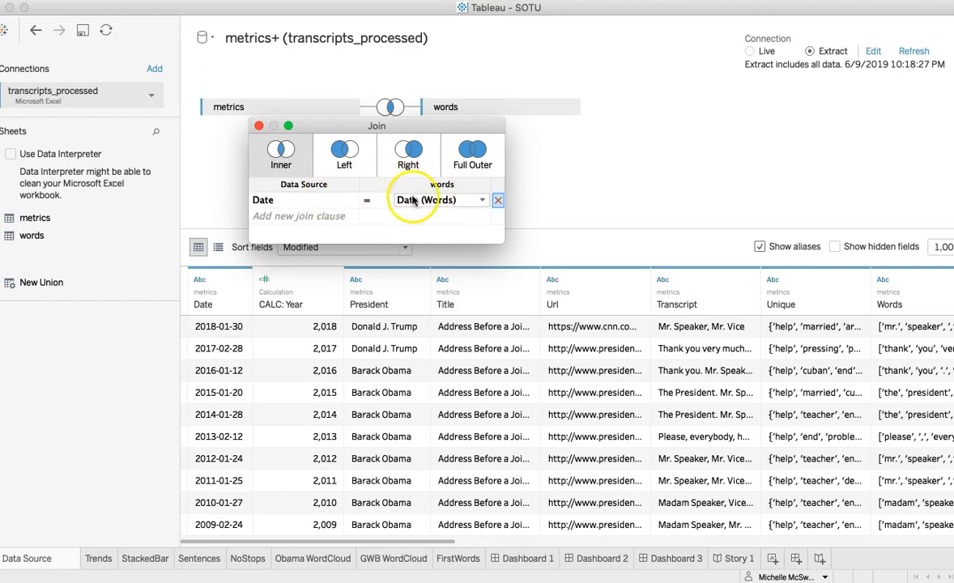
pyautogui.click(258, 125)
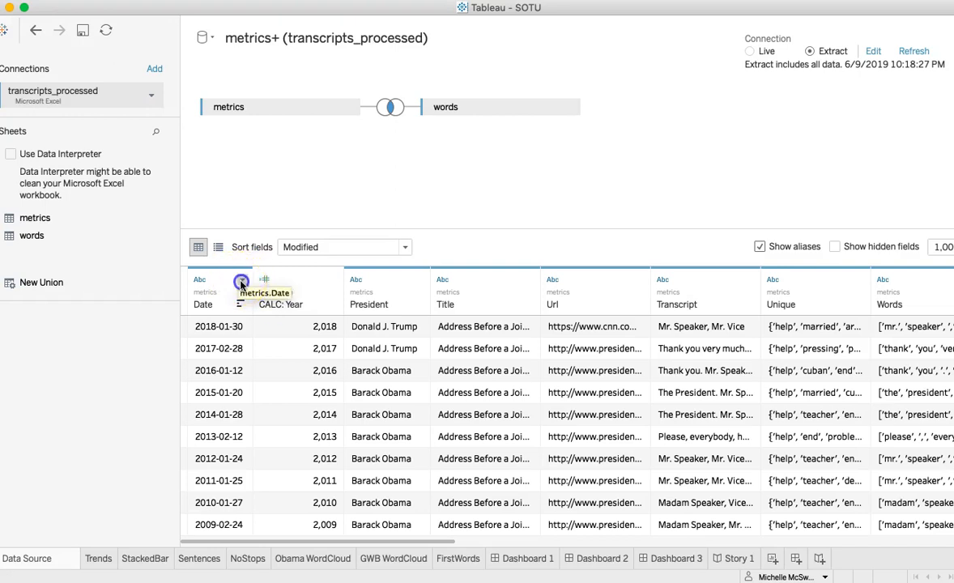
pyautogui.click(242, 281)
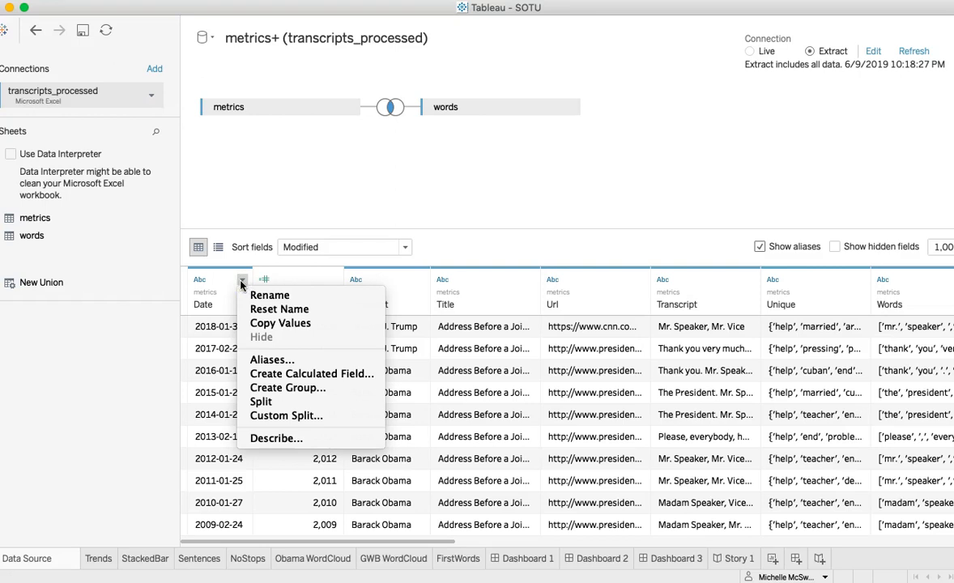
pyautogui.click(255, 373)
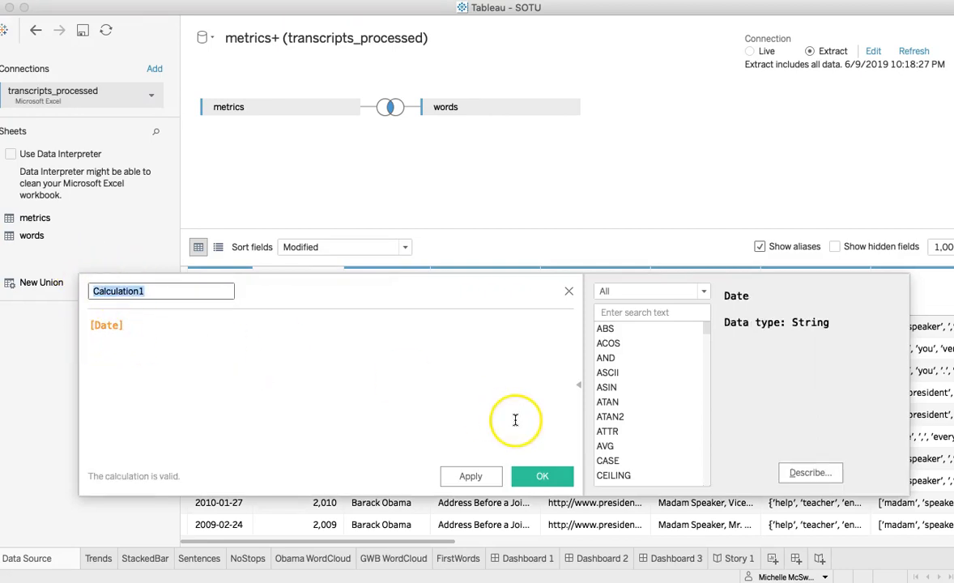
pyautogui.click(569, 291)
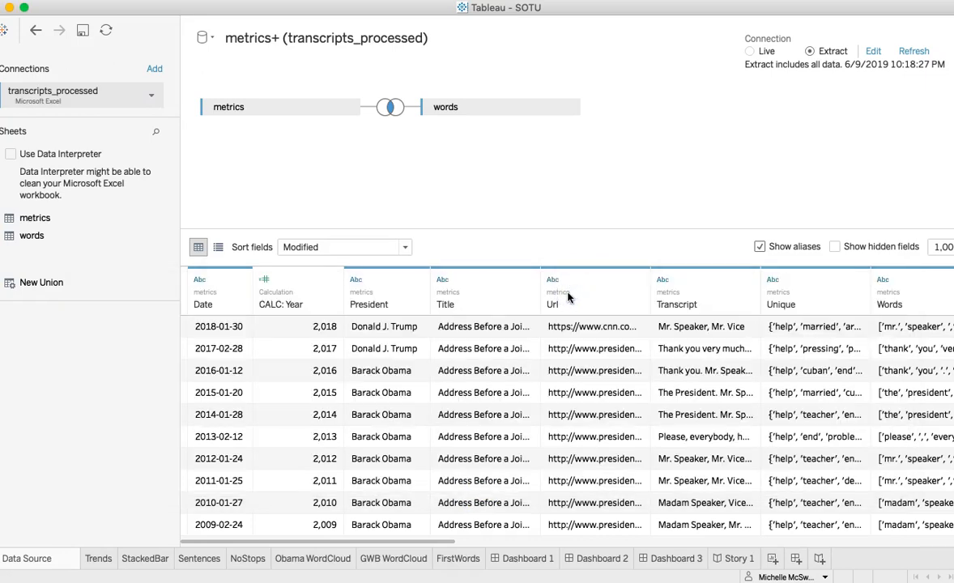
# - Review the formula of the CALC: Year calculated field with the data grid in view, then close its editor
pyautogui.click(333, 278)
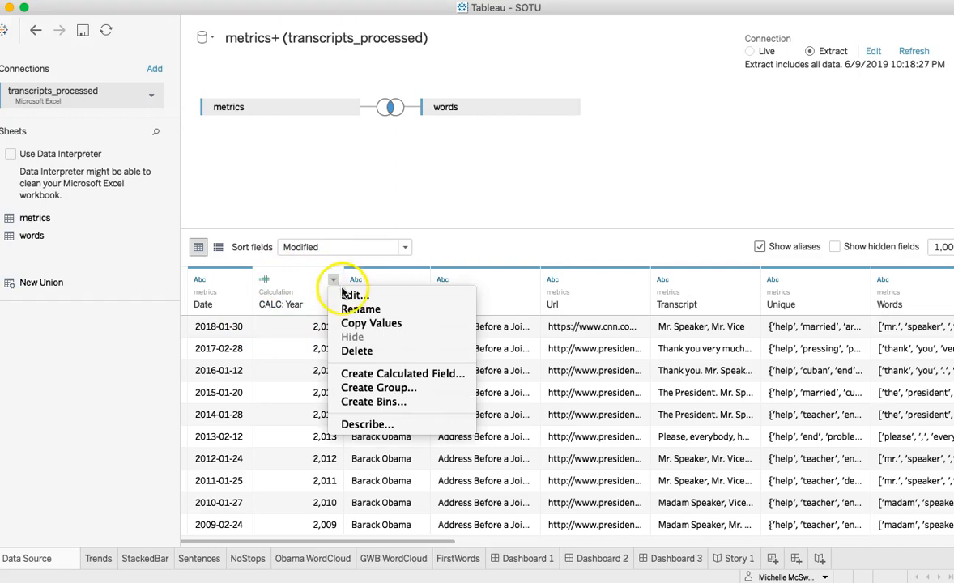
pyautogui.click(349, 295)
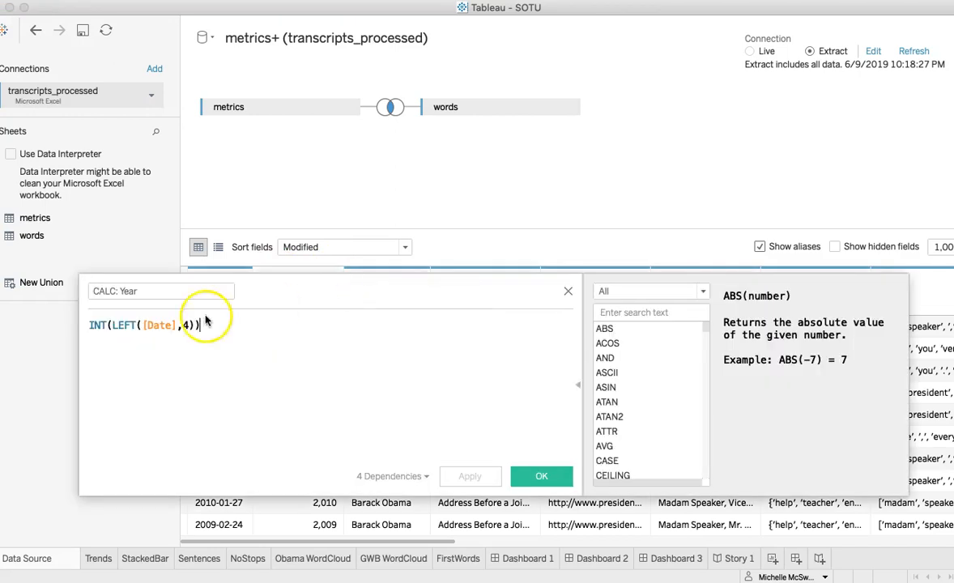
pyautogui.click(107, 325)
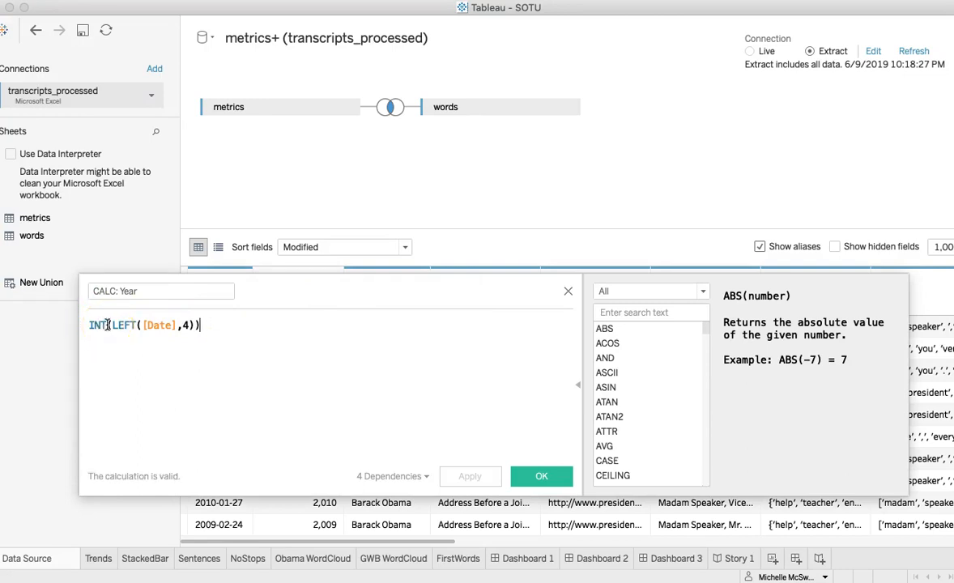
pyautogui.moveTo(382, 273); pyautogui.dragTo(368, 55)
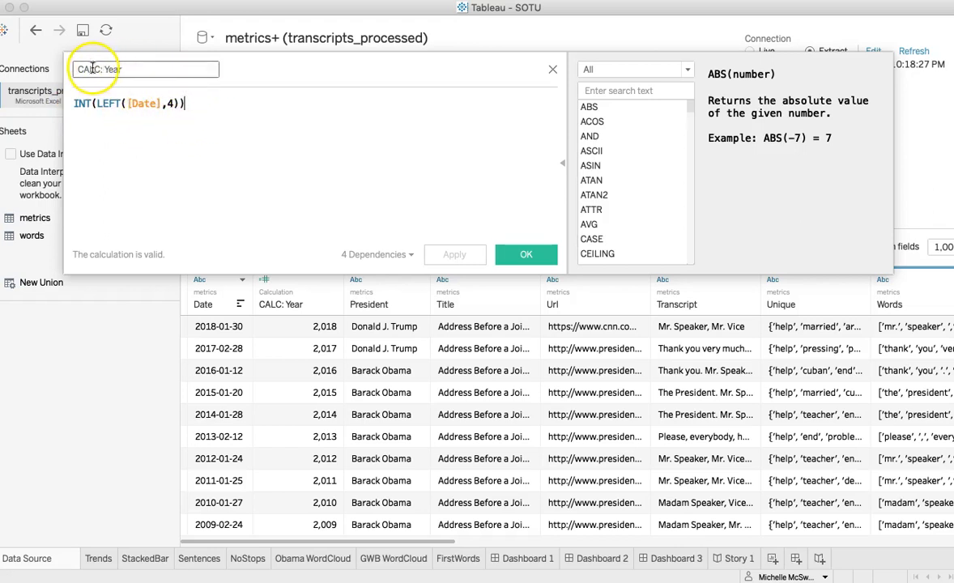
pyautogui.click(521, 256)
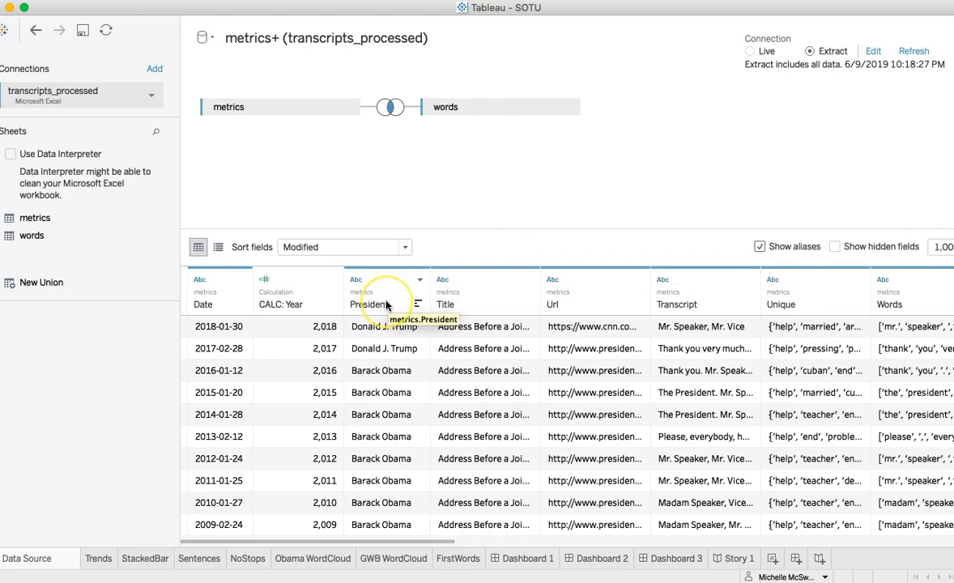
# - Examine the last columns of the joined data, including the Single Words pivot field
pyautogui.click(484, 540)
pyautogui.moveTo(484, 540); pyautogui.dragTo(838, 494)
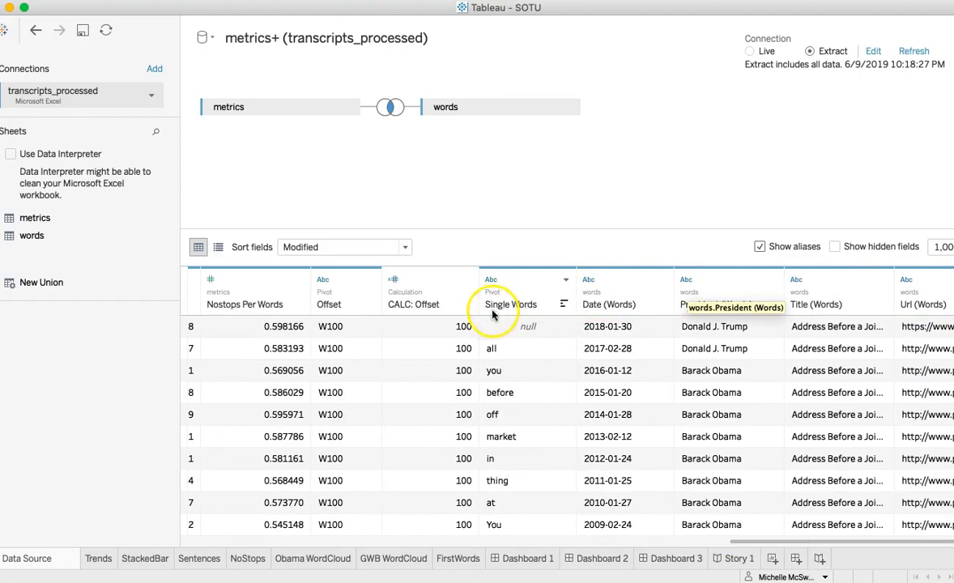
pyautogui.click(531, 294)
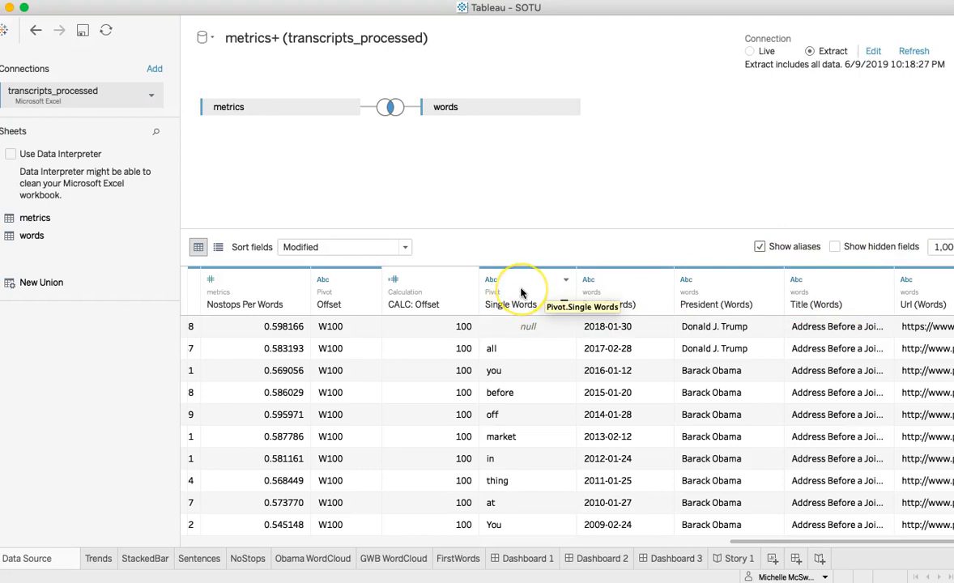
# - In the Book2 data source, pivot all word columns from Words (Words) through W249
pyautogui.click(68, 562)
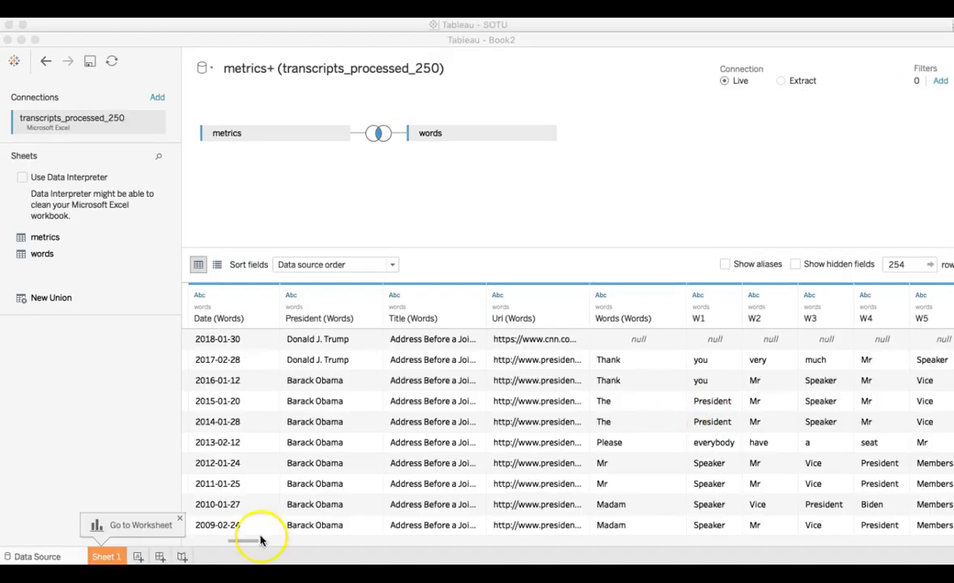
pyautogui.moveTo(256, 537); pyautogui.dragTo(240, 541)
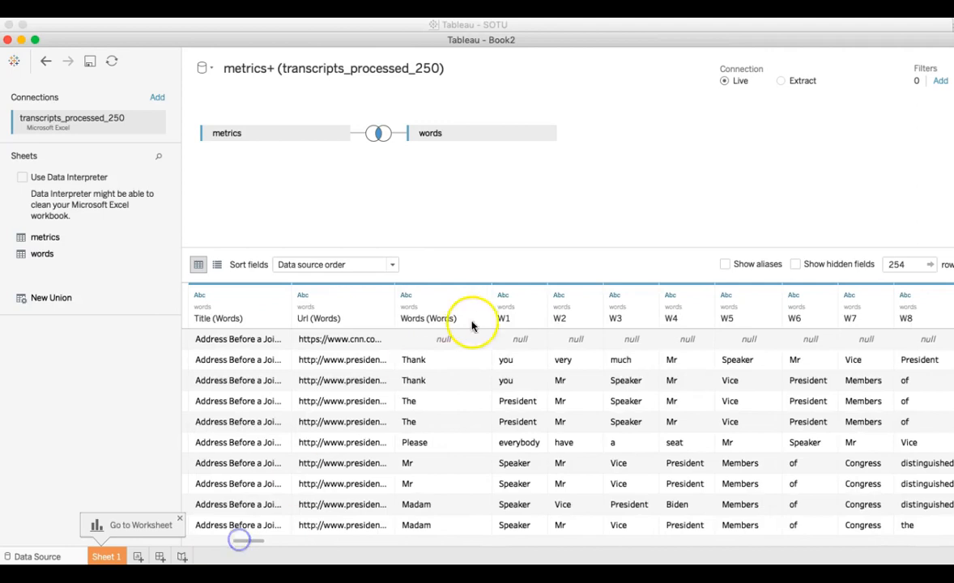
pyautogui.click(439, 300)
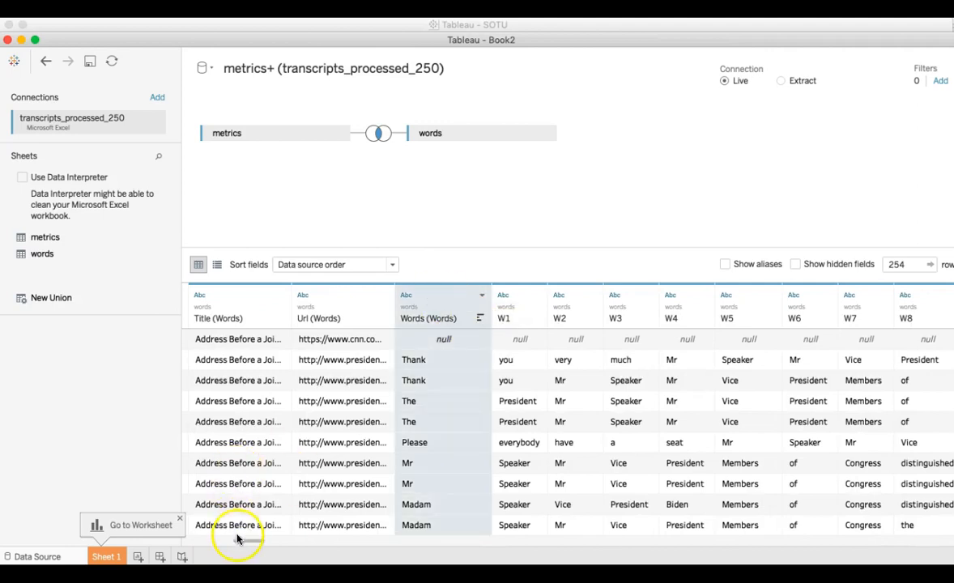
pyautogui.moveTo(241, 541); pyautogui.dragTo(935, 561)
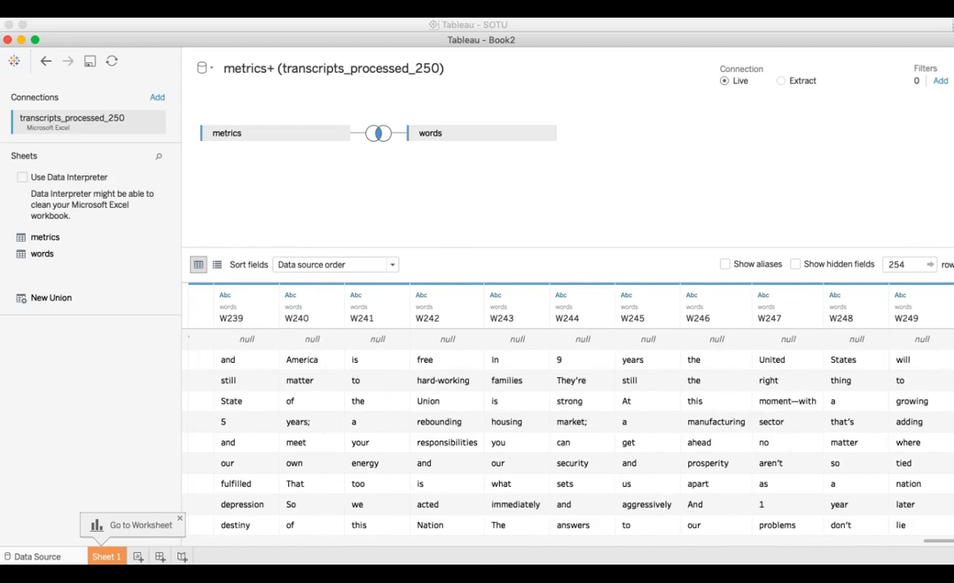
pyautogui.keyDown('shift'); pyautogui.click(921, 305); pyautogui.keyUp('shift')
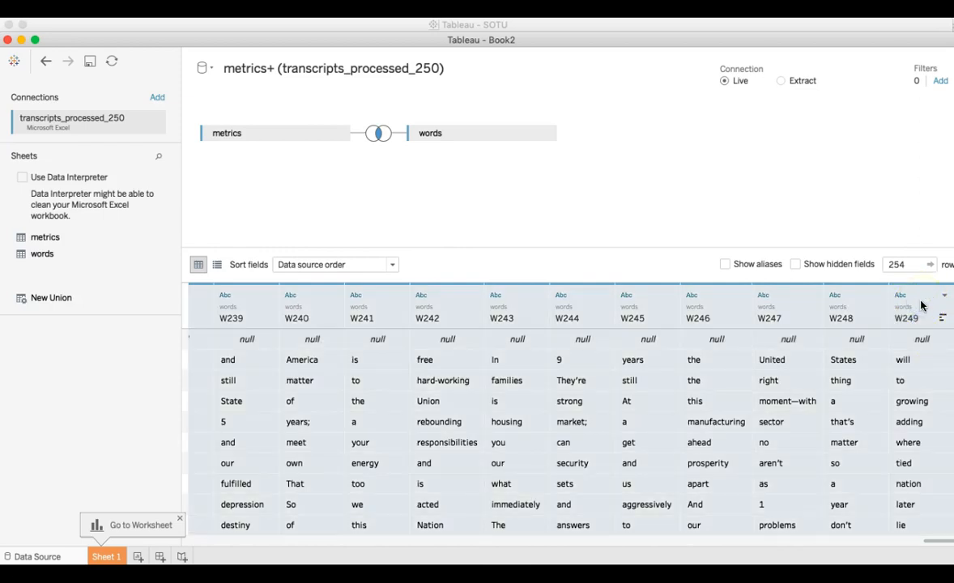
pyautogui.rightClick(921, 303)
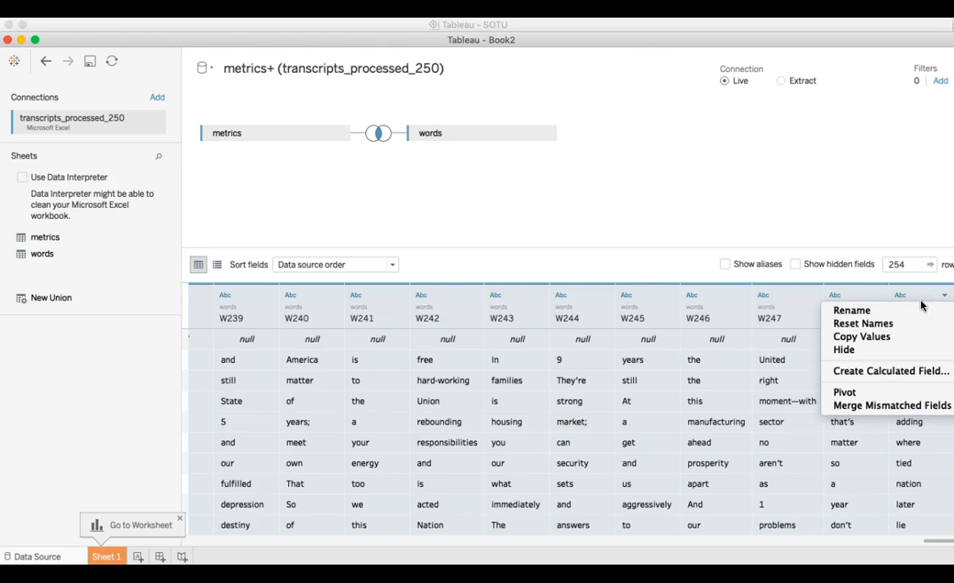
pyautogui.click(873, 394)
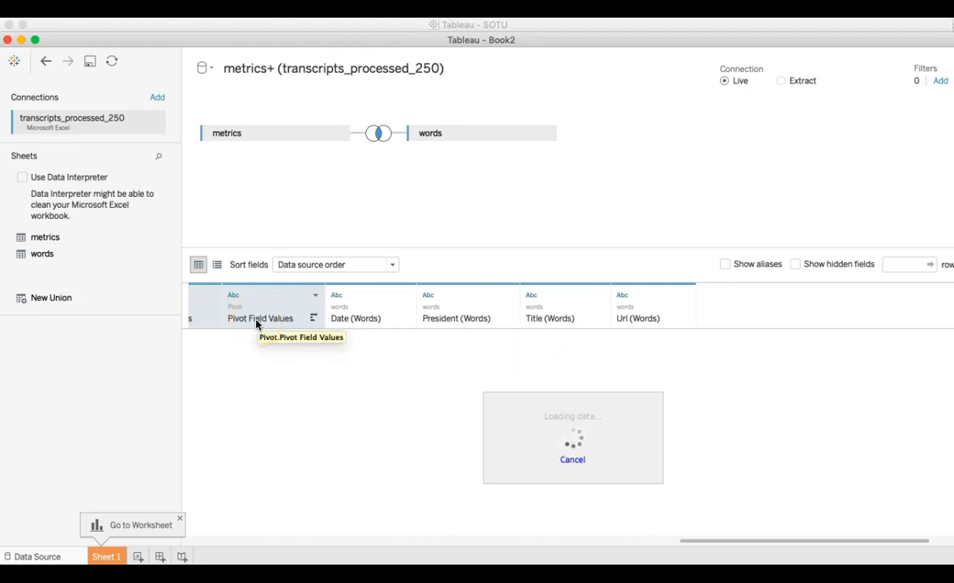
# - Rename the Pivot Field Names column to Offset
pyautogui.click(525, 516)
pyautogui.moveTo(709, 541); pyautogui.dragTo(655, 543)
pyautogui.click(719, 392)
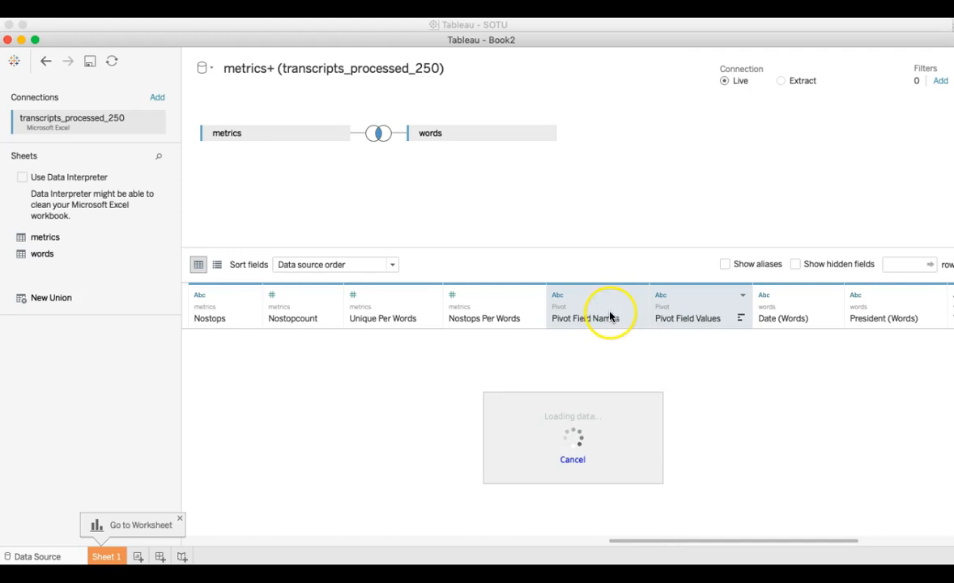
pyautogui.click(697, 320)
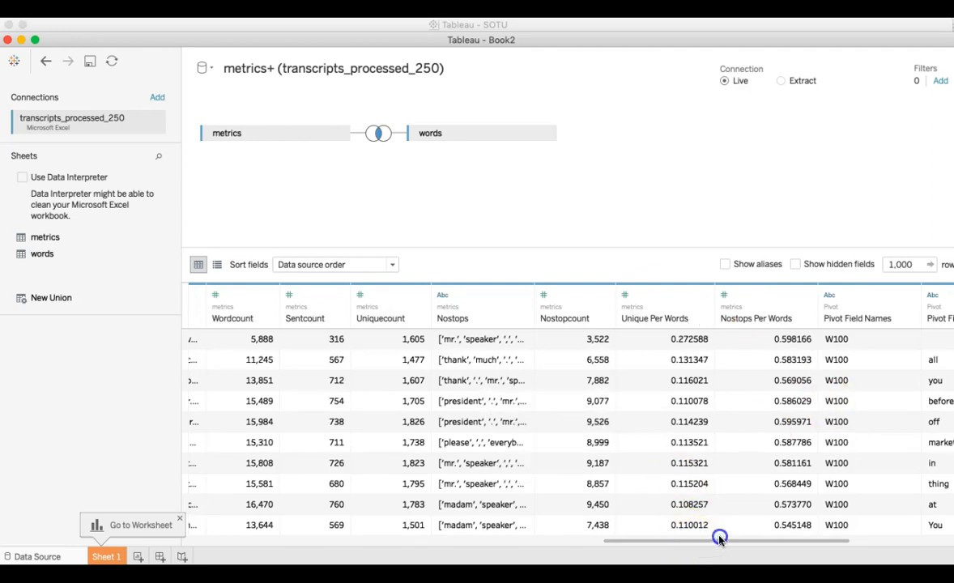
pyautogui.moveTo(719, 539); pyautogui.dragTo(754, 541)
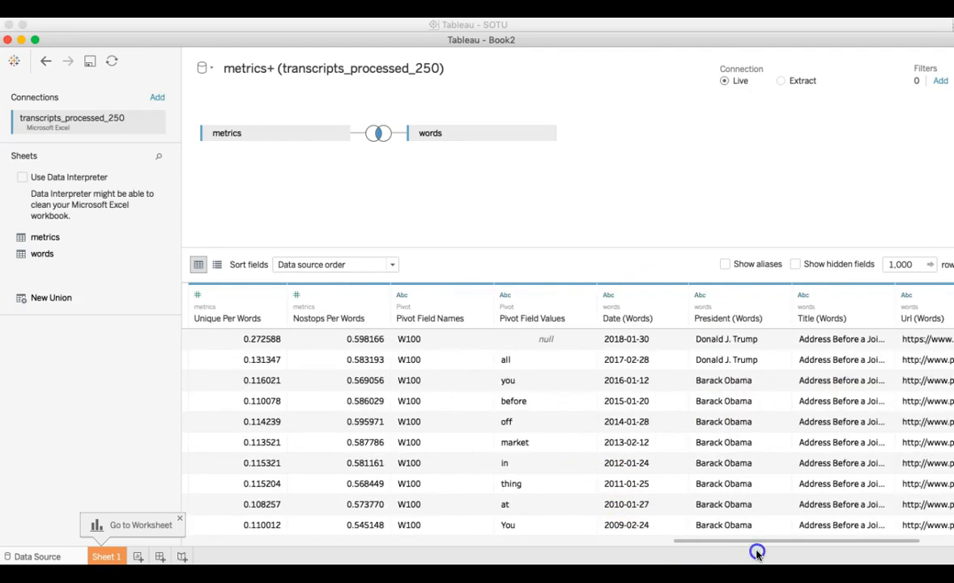
pyautogui.click(430, 324)
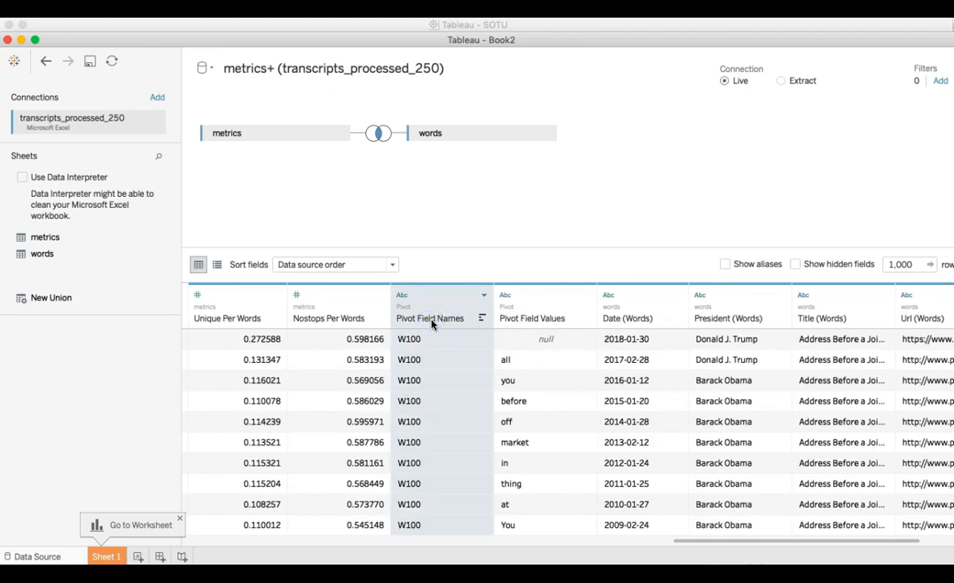
pyautogui.rightClick(433, 320)
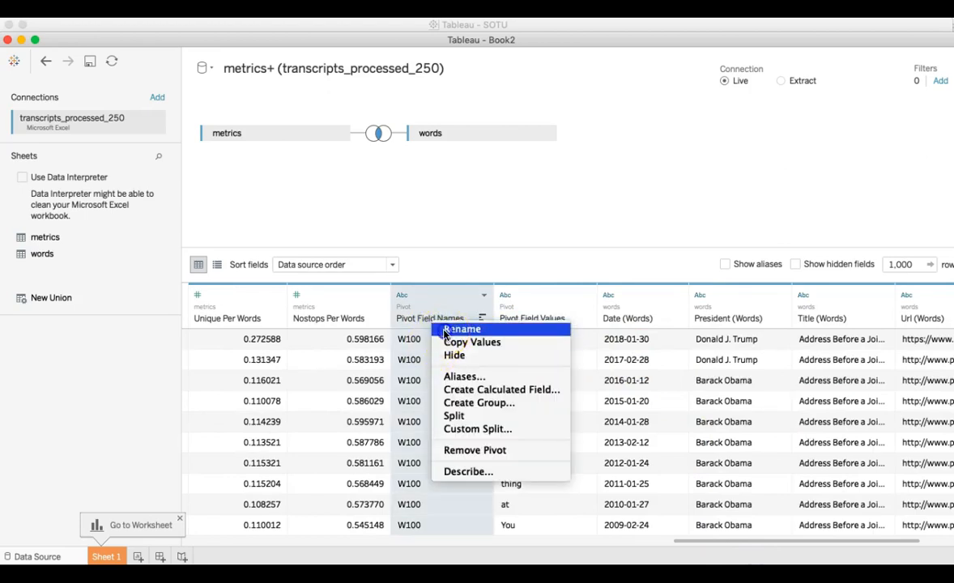
pyautogui.click(445, 331)
pyautogui.write('Offset')
pyautogui.click(544, 312)
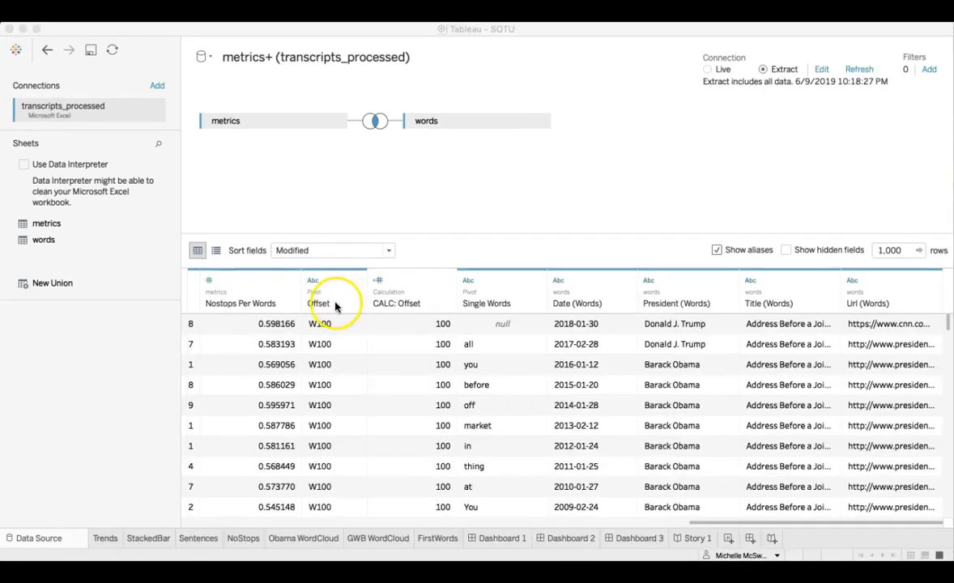
# - Back in the SOTU workbook, examine the Offset and Single Words pivot columns and the neighbouring metrics fields
pyautogui.click(330, 305)
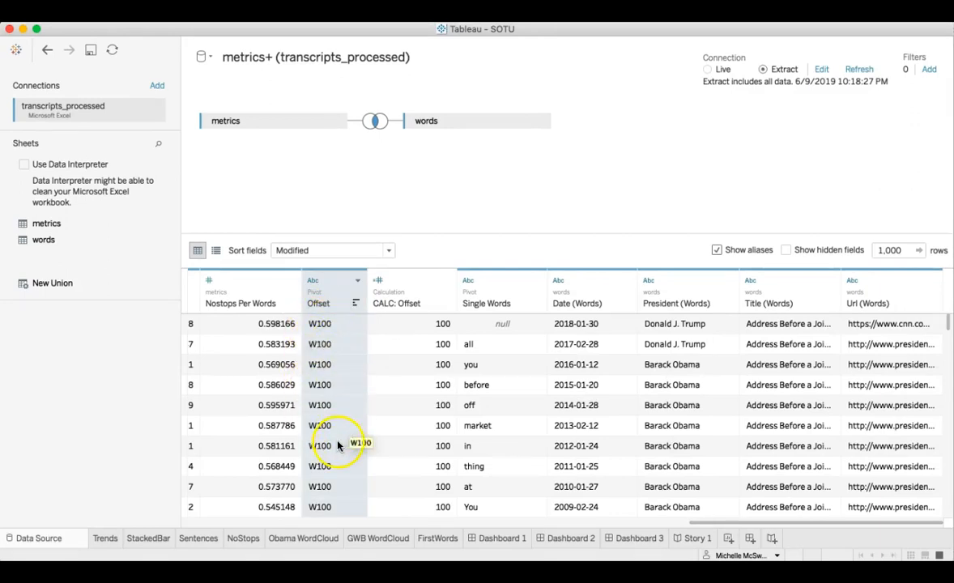
pyautogui.click(484, 306)
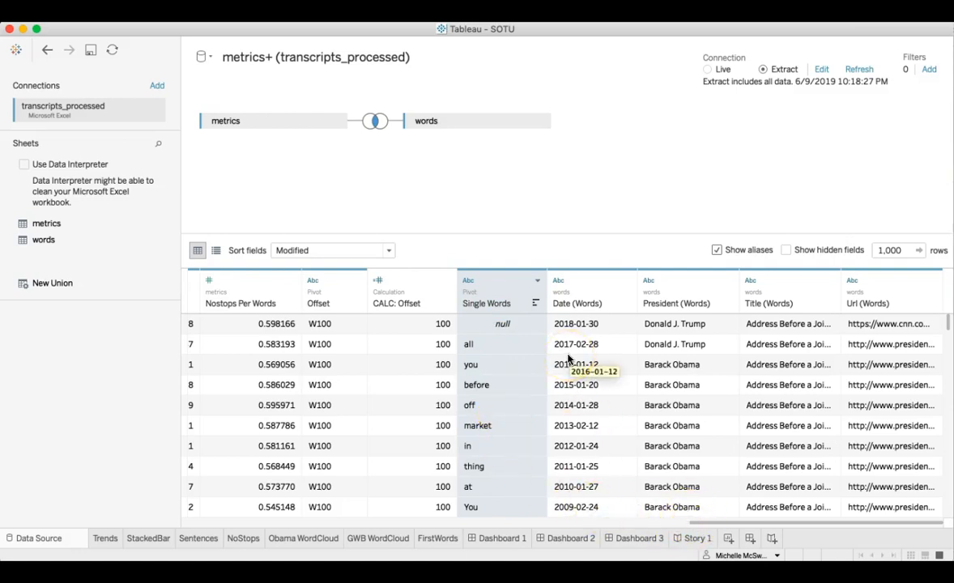
pyautogui.moveTo(703, 520); pyautogui.dragTo(616, 526)
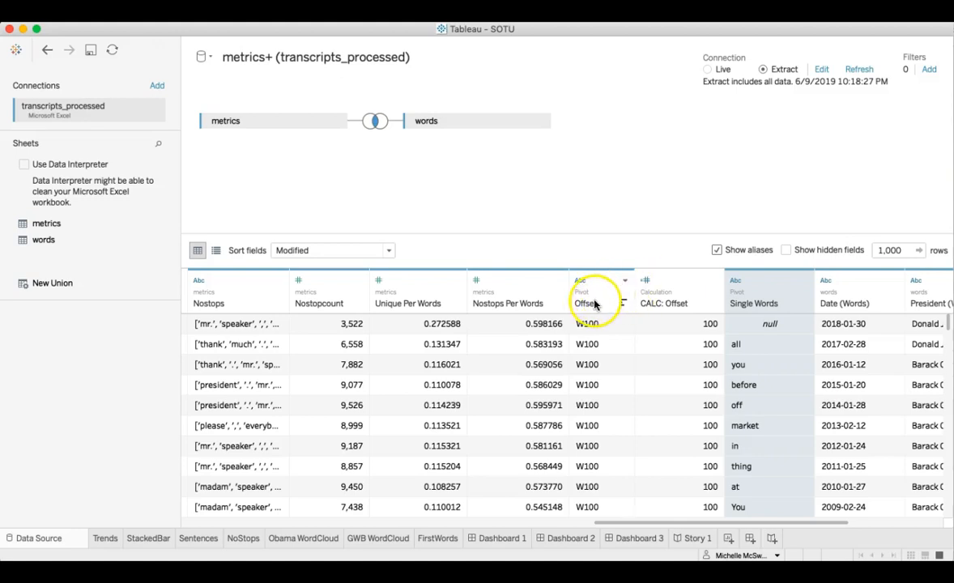
pyautogui.click(629, 281)
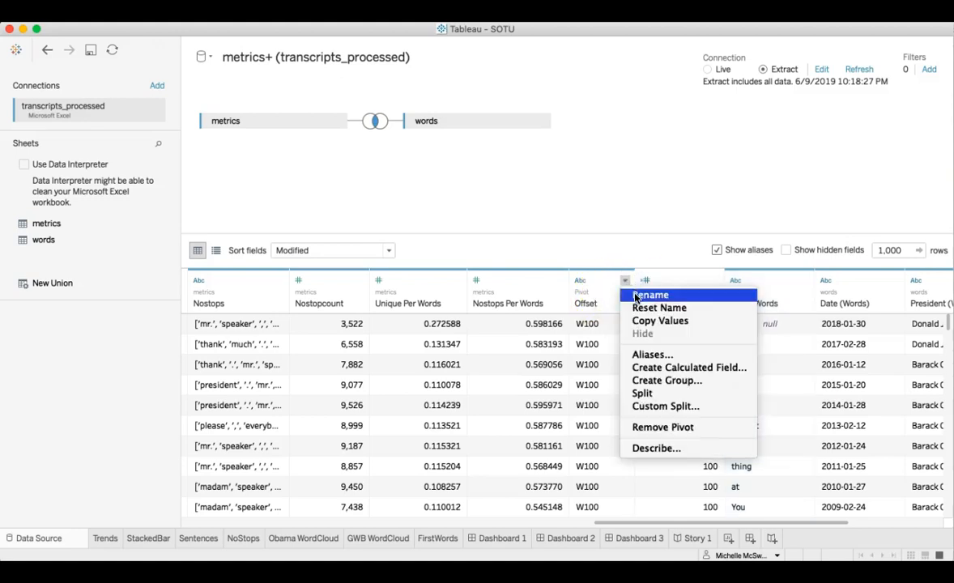
pyautogui.click(647, 368)
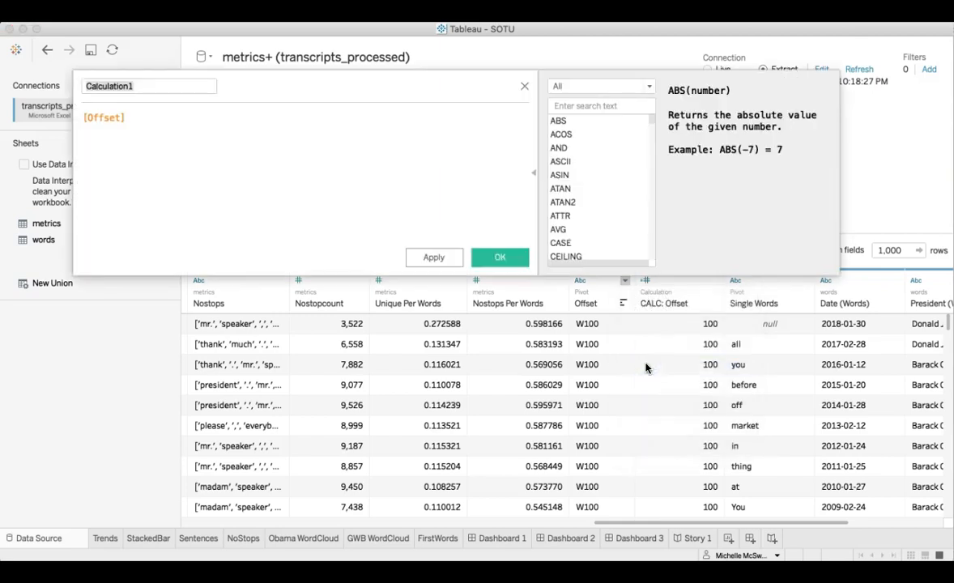
pyautogui.click(524, 86)
# - Review the CALC: Offset formula that strips the W from Offset and converts it to an integer
pyautogui.click(713, 281)
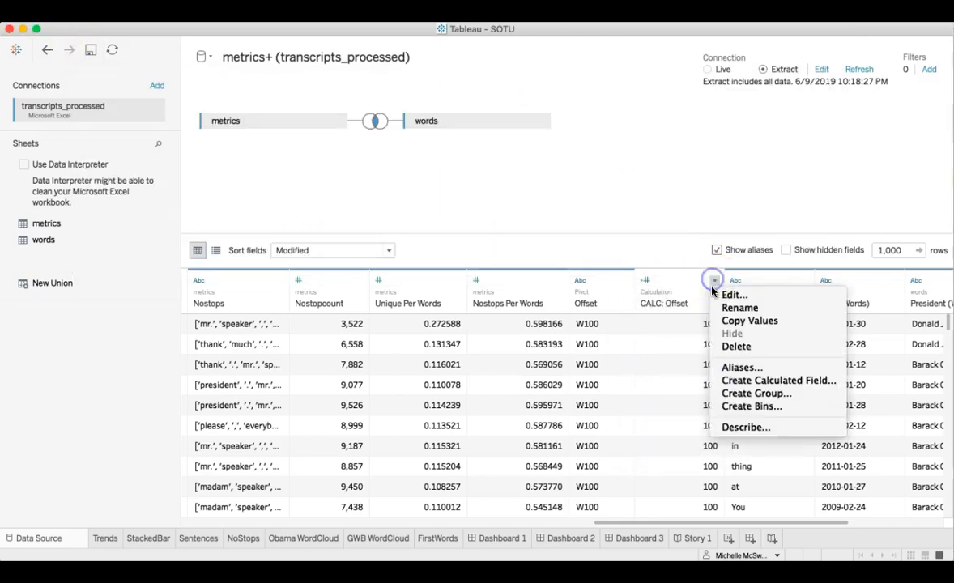
pyautogui.click(726, 296)
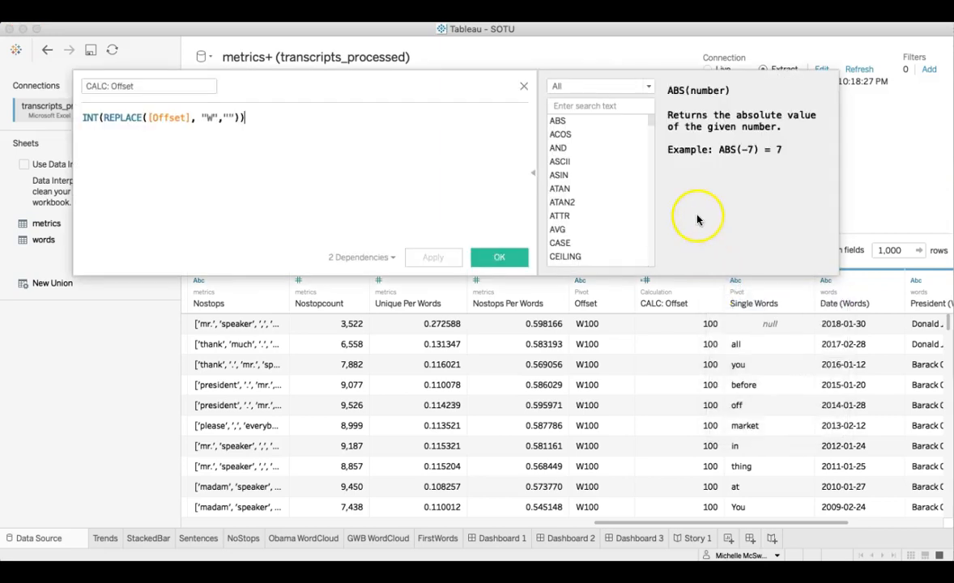
pyautogui.click(98, 126)
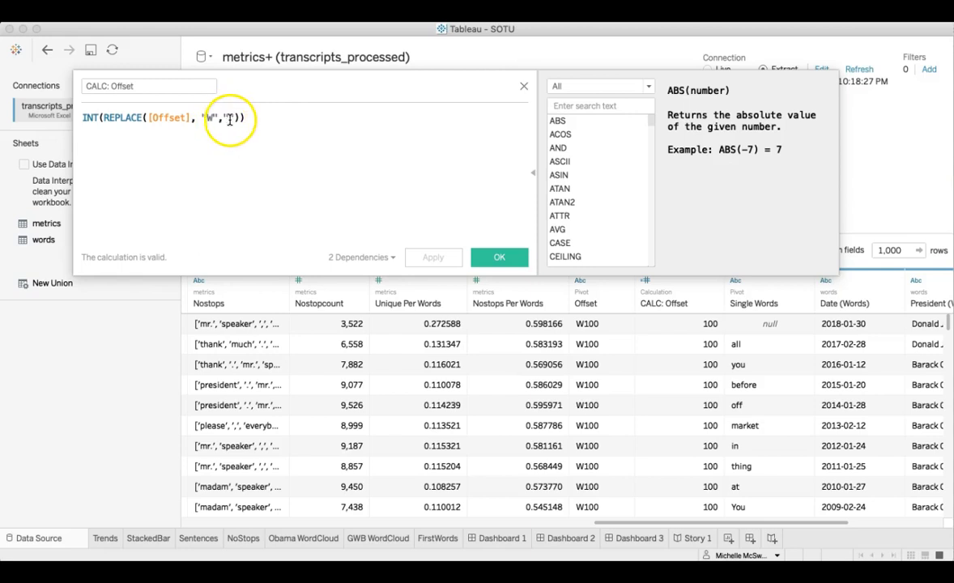
pyautogui.write(')')
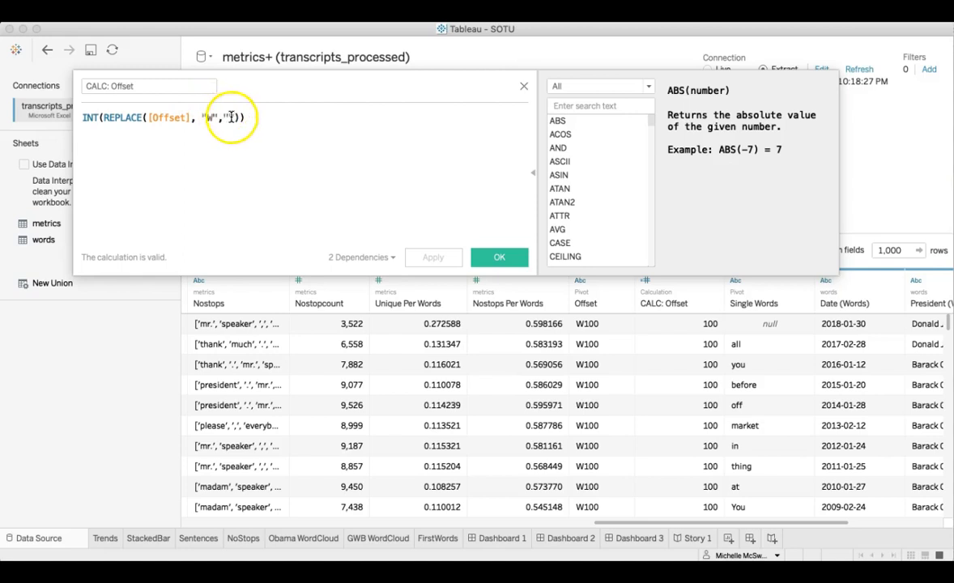
pyautogui.click(490, 256)
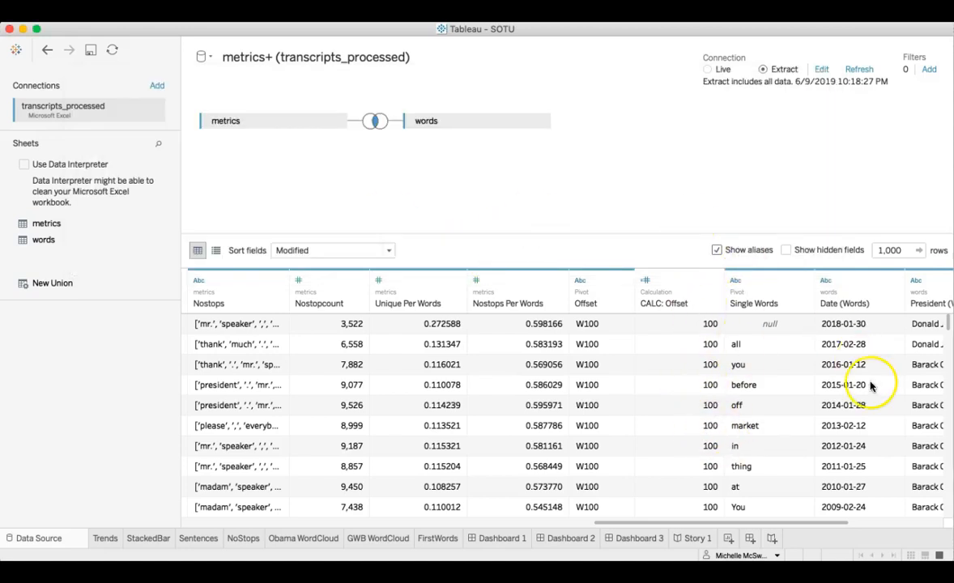
# - Set the alias of the Null member in the CALC: Offset field to 0
pyautogui.click(713, 281)
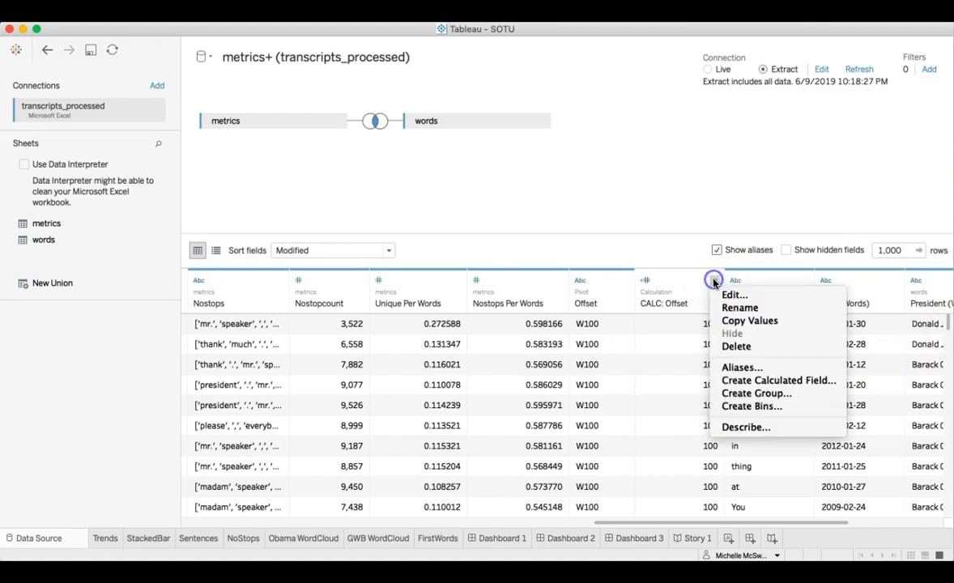
pyautogui.click(734, 367)
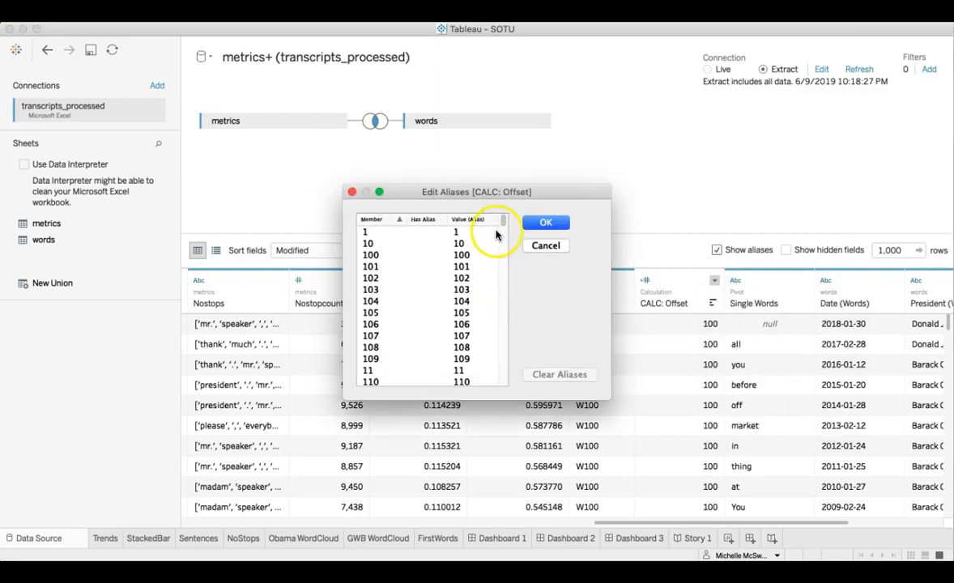
pyautogui.moveTo(502, 221); pyautogui.dragTo(495, 391)
pyautogui.doubleClick(460, 381)
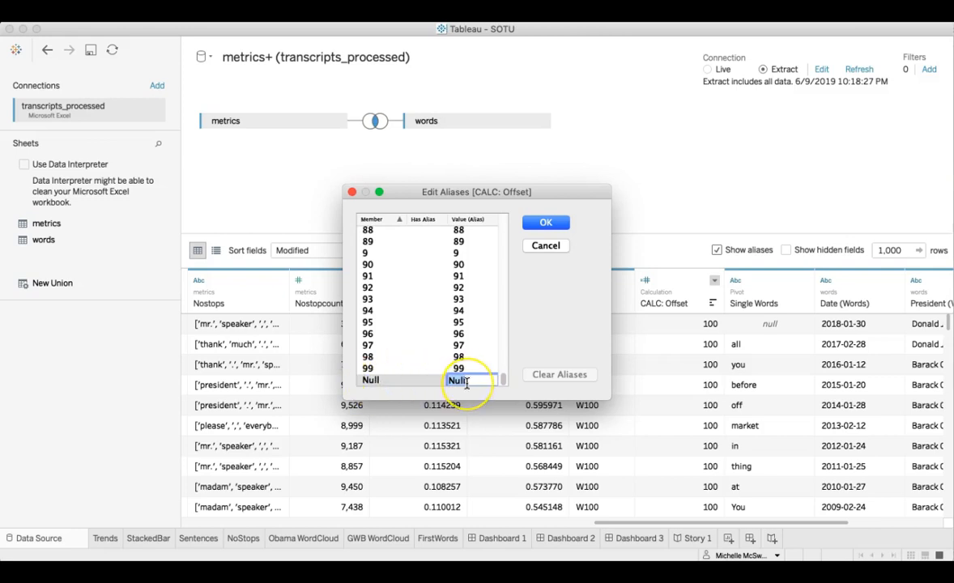
pyautogui.write('0')
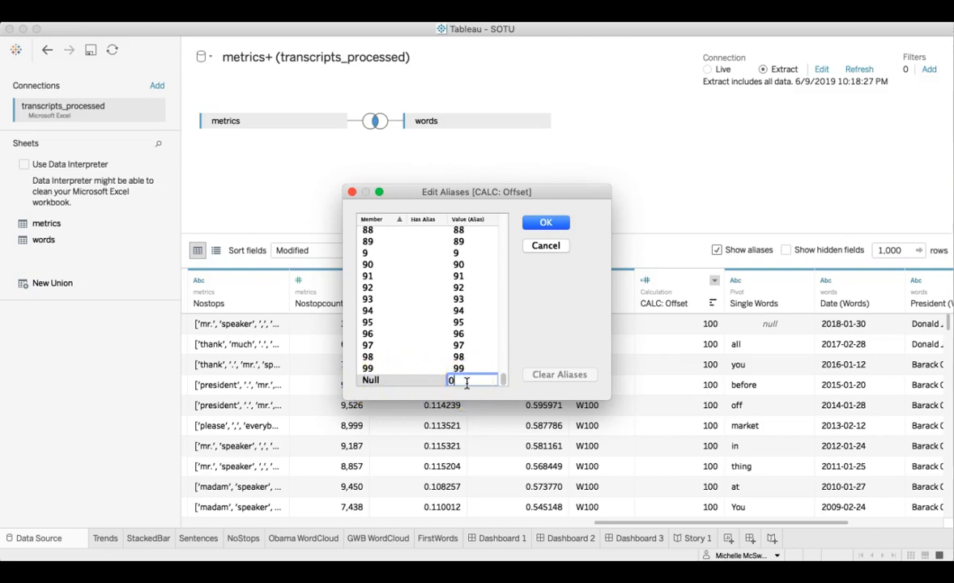
pyautogui.click(544, 224)
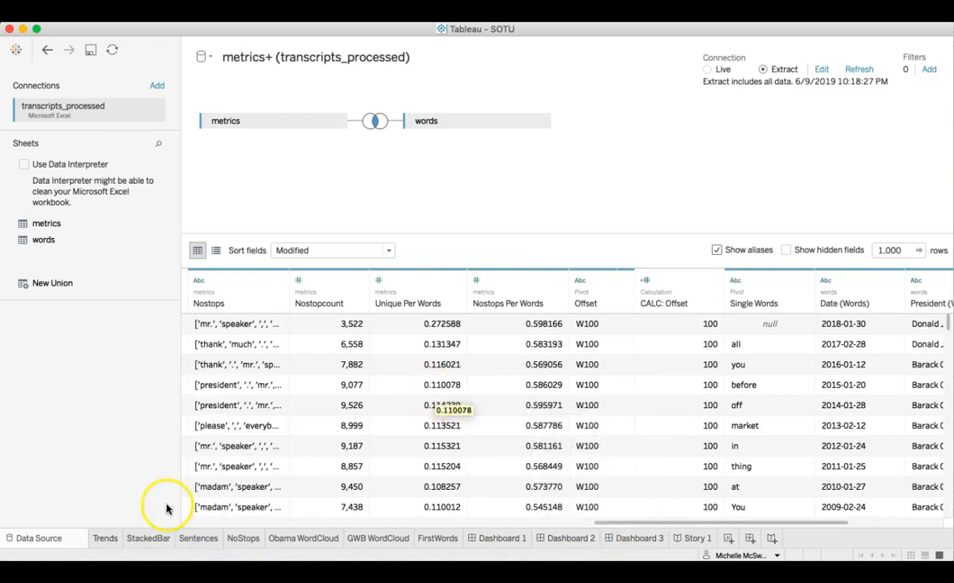
# - On the Trends sheet, set the mark type of the Speech Length chart to Line
pyautogui.click(107, 541)
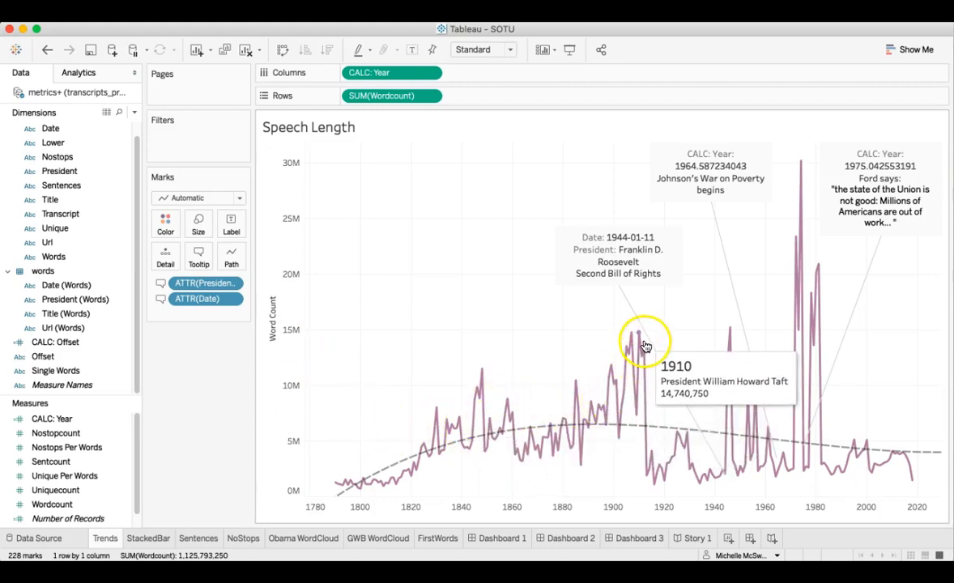
pyautogui.click(239, 197)
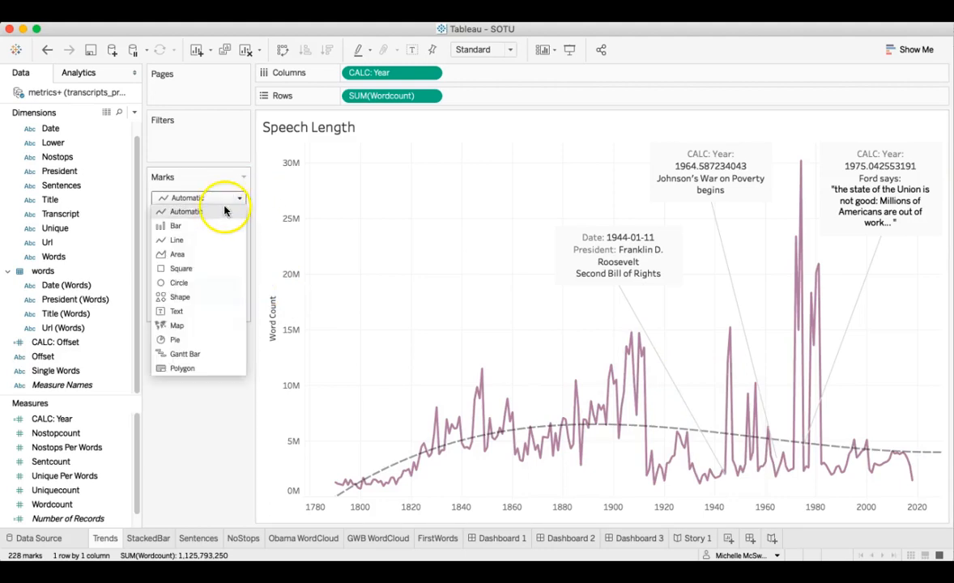
pyautogui.click(207, 240)
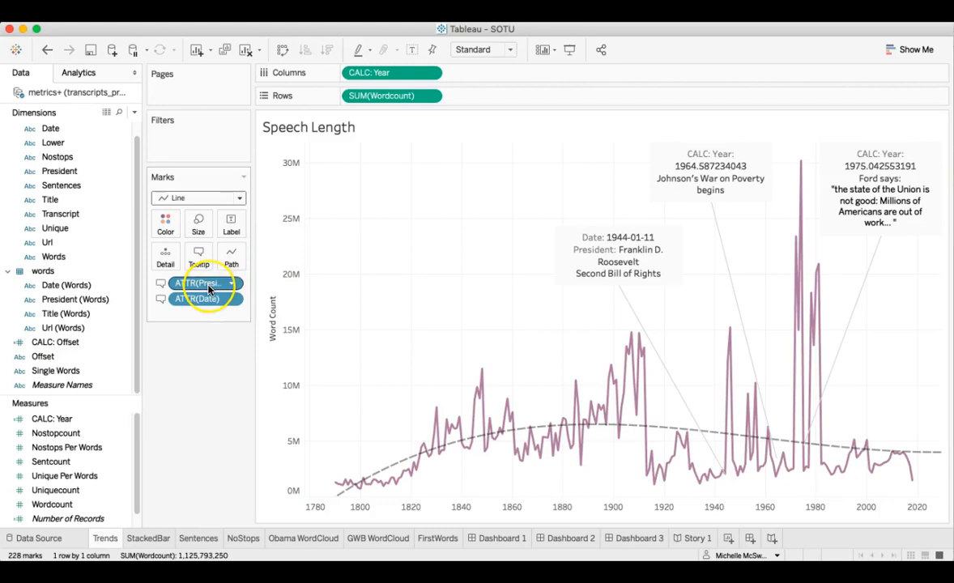
# - Try adding the President dimension to the tooltip of the Speech Length line and check a data point's tooltip
pyautogui.moveTo(208, 289); pyautogui.dragTo(201, 259)
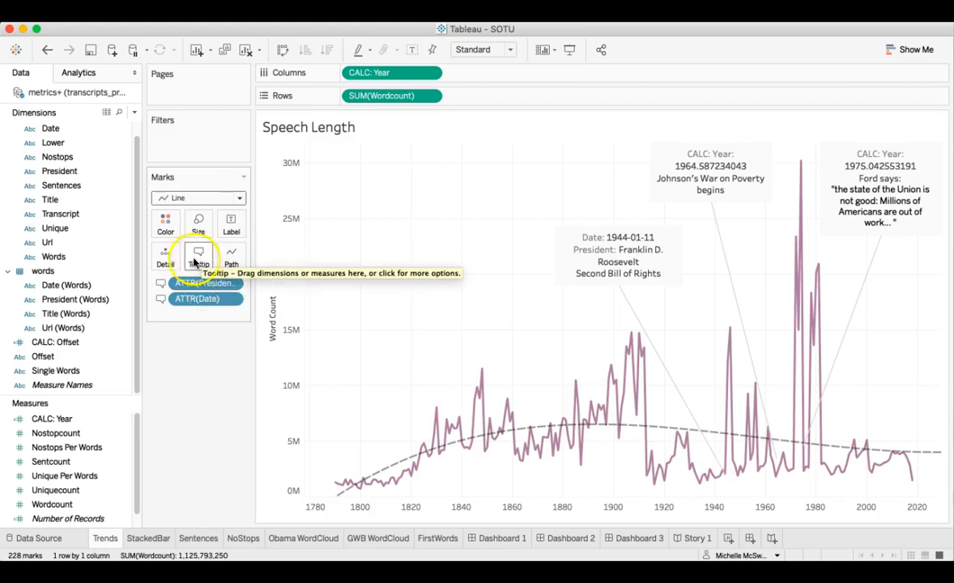
pyautogui.moveTo(57, 300); pyautogui.dragTo(118, 294)
pyautogui.click(57, 171)
pyautogui.moveTo(55, 171); pyautogui.dragTo(196, 259)
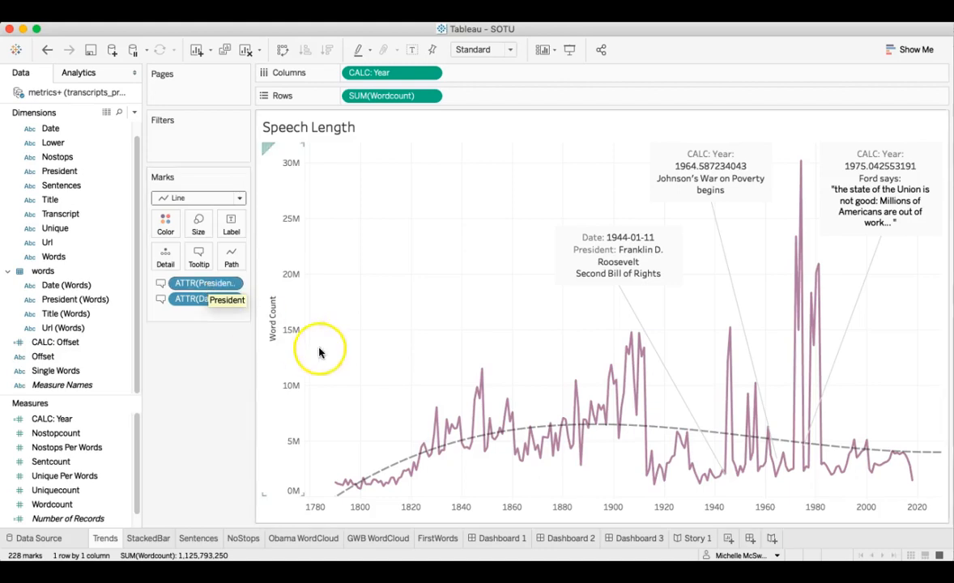
pyautogui.moveTo(484, 378)
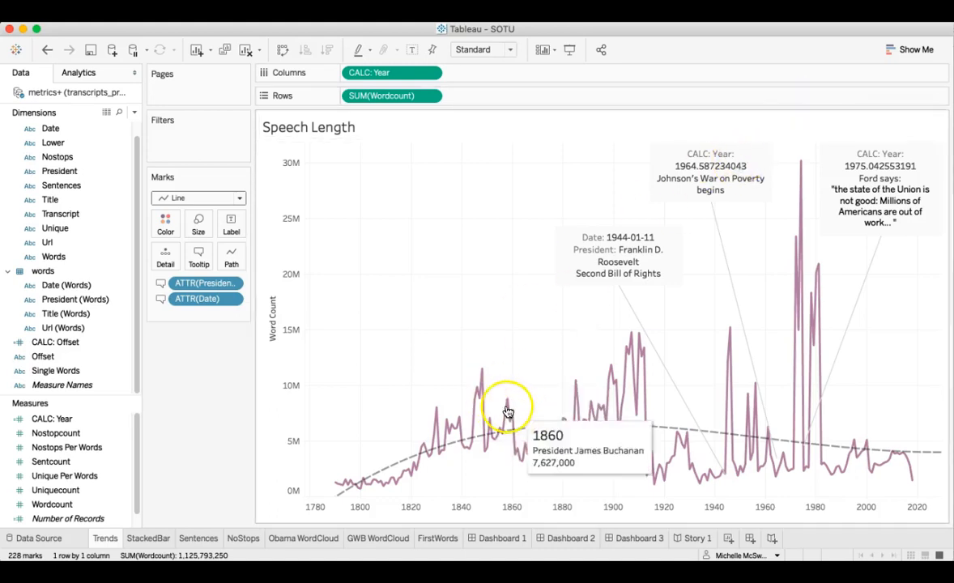
# - Replace the CALC: Year line in the "Johnson's War on Poverty begins" annotation with 1964
pyautogui.doubleClick(710, 170)
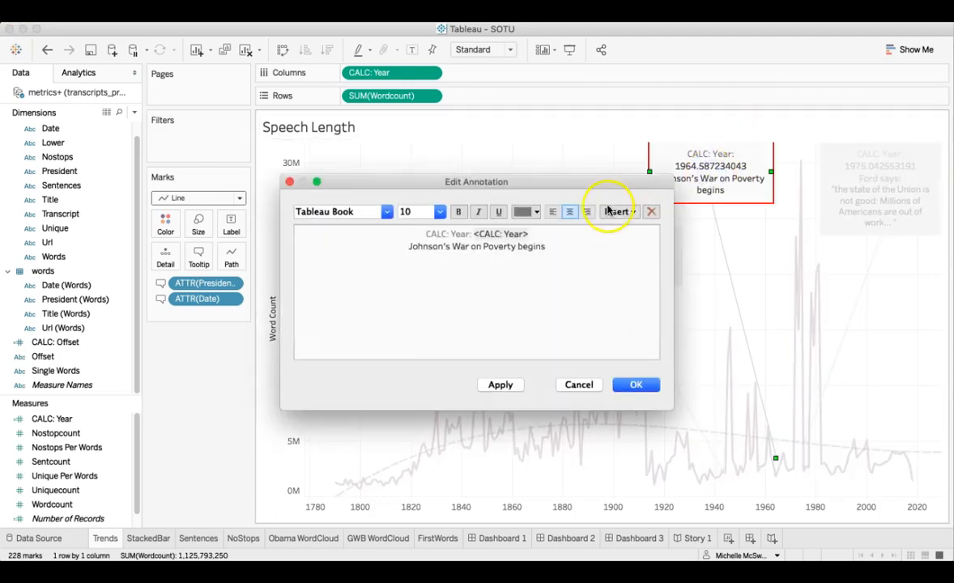
pyautogui.click(534, 235)
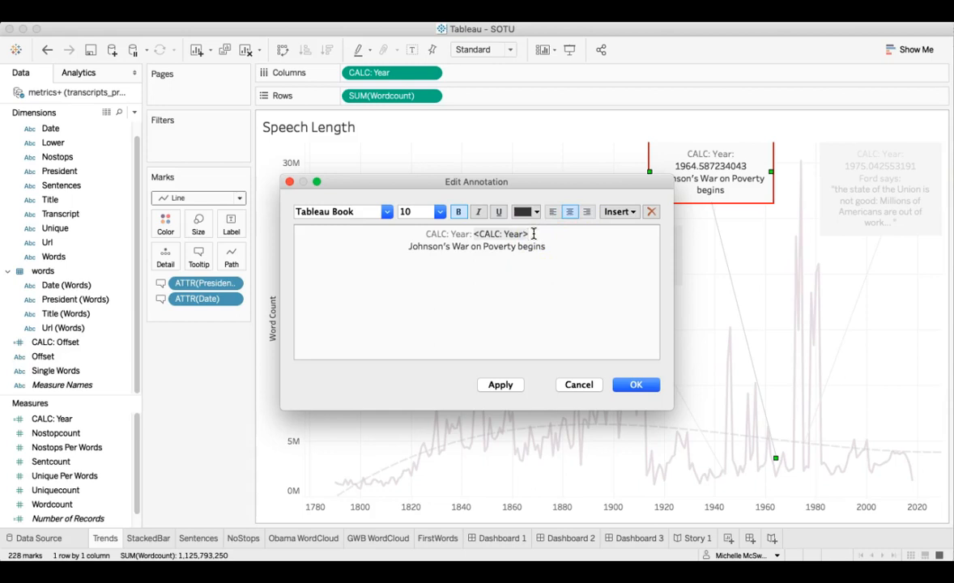
pyautogui.moveTo(534, 234); pyautogui.dragTo(426, 234)
pyautogui.write('1964')
pyautogui.click(500, 385)
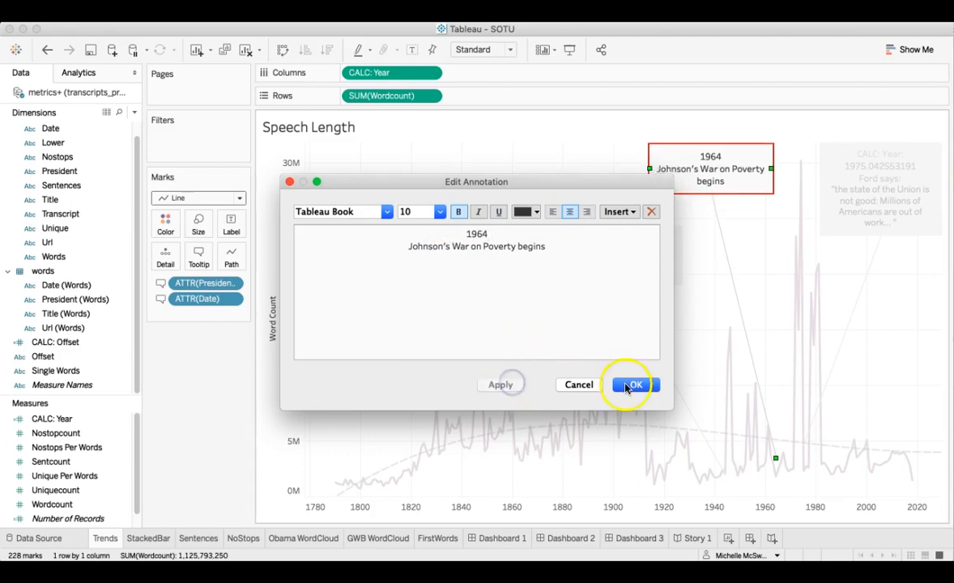
pyautogui.click(625, 386)
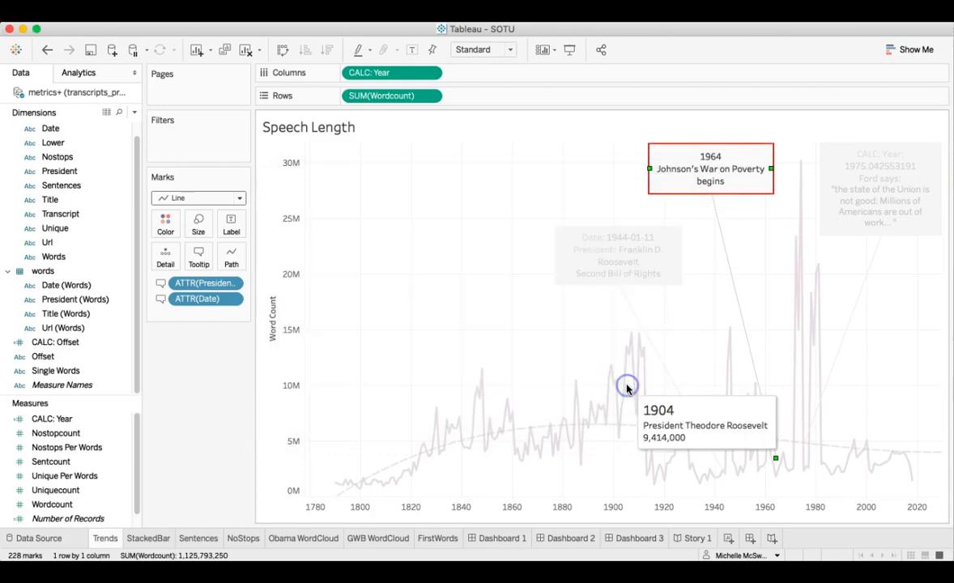
pyautogui.click(685, 307)
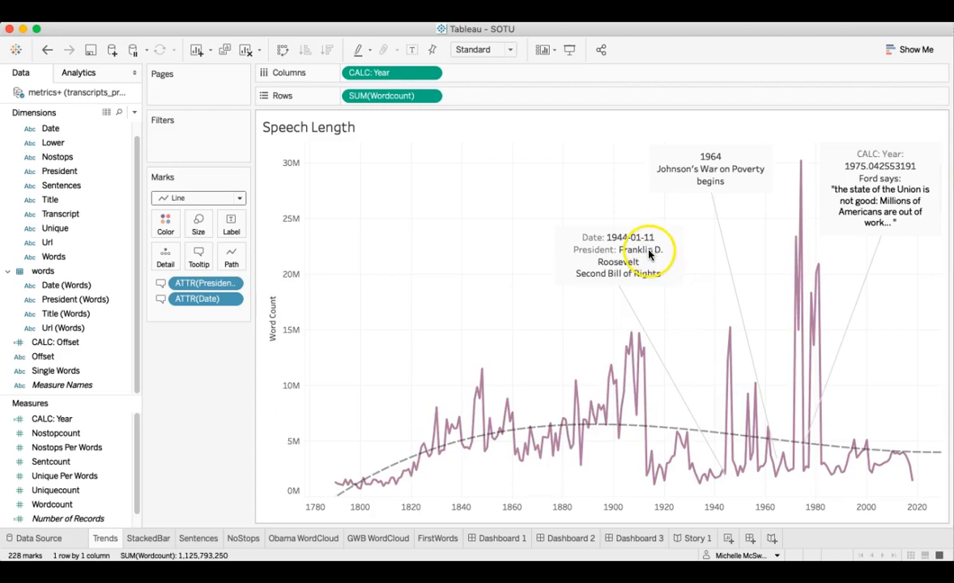
# - Remove the "President:" label from the Second Bill of Rights annotation, keeping the president field
pyautogui.moveTo(721, 469)
pyautogui.click(644, 264)
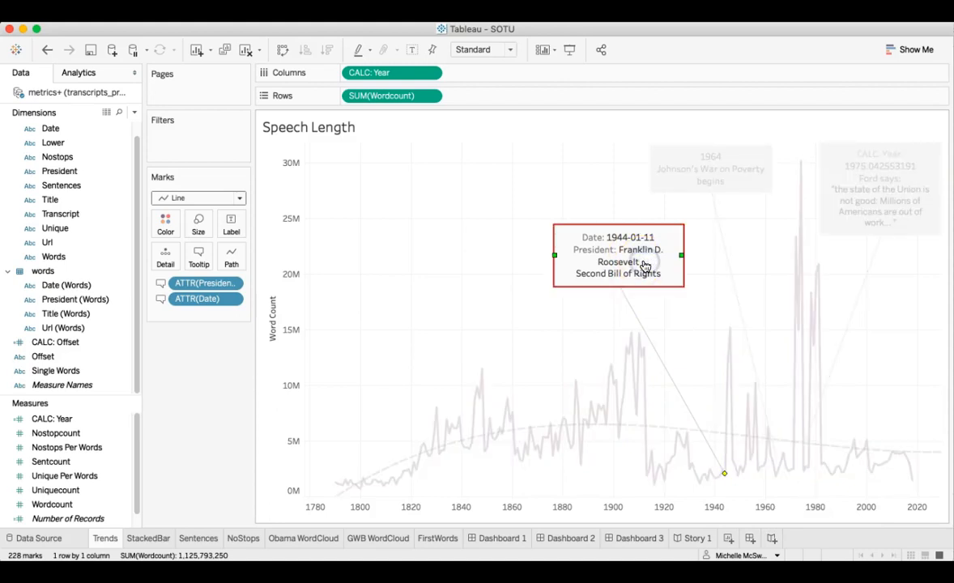
pyautogui.doubleClick(644, 264)
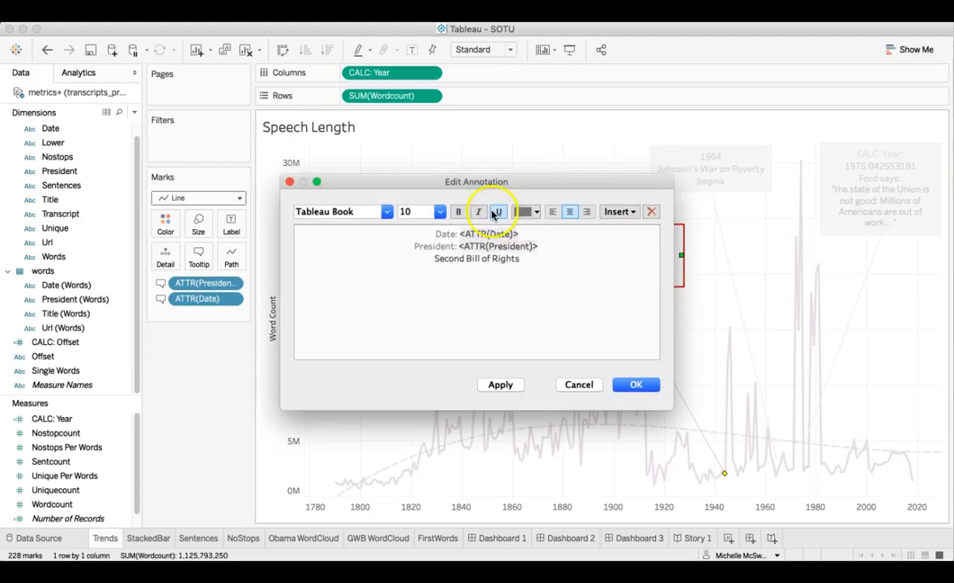
pyautogui.moveTo(456, 246); pyautogui.dragTo(417, 244)
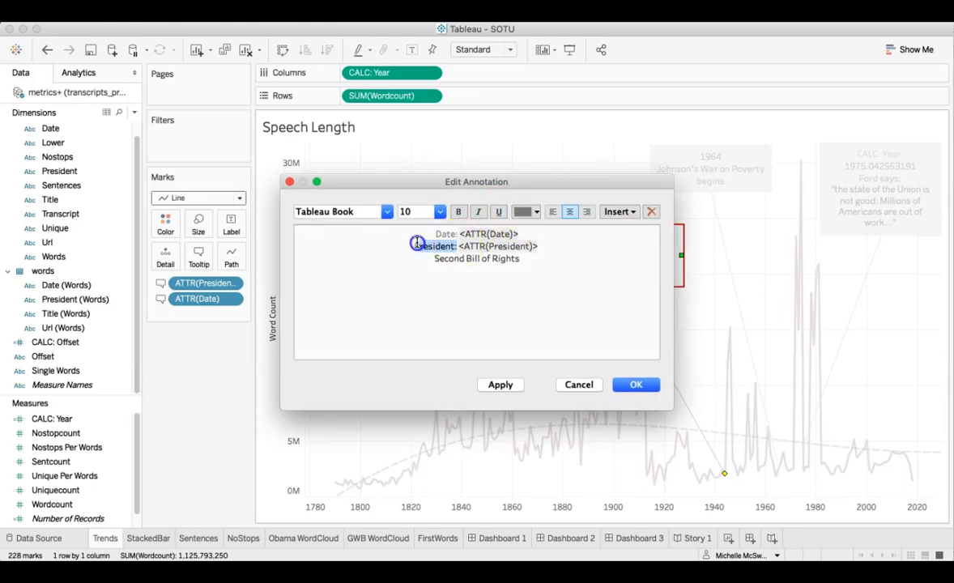
pyautogui.press('BackSpace')
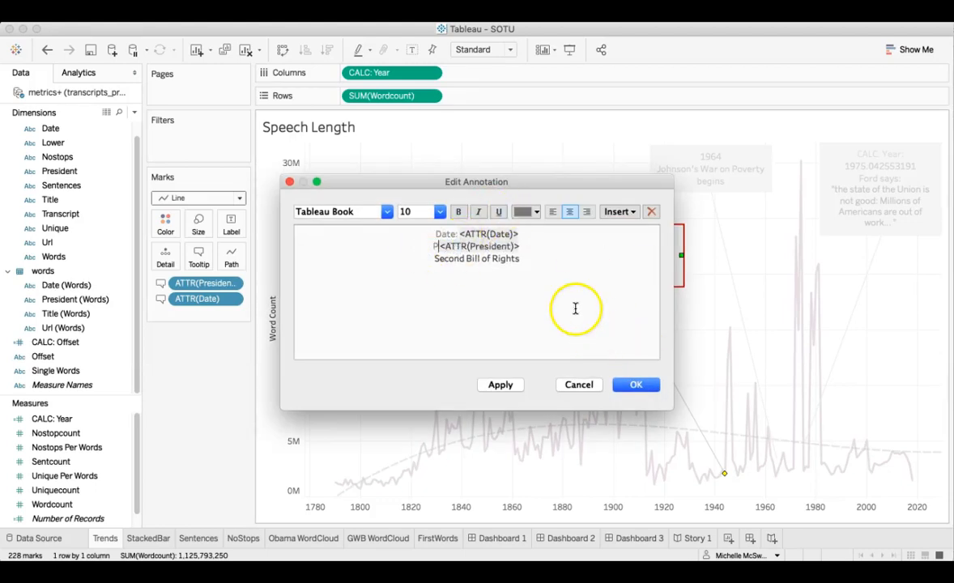
pyautogui.click(503, 386)
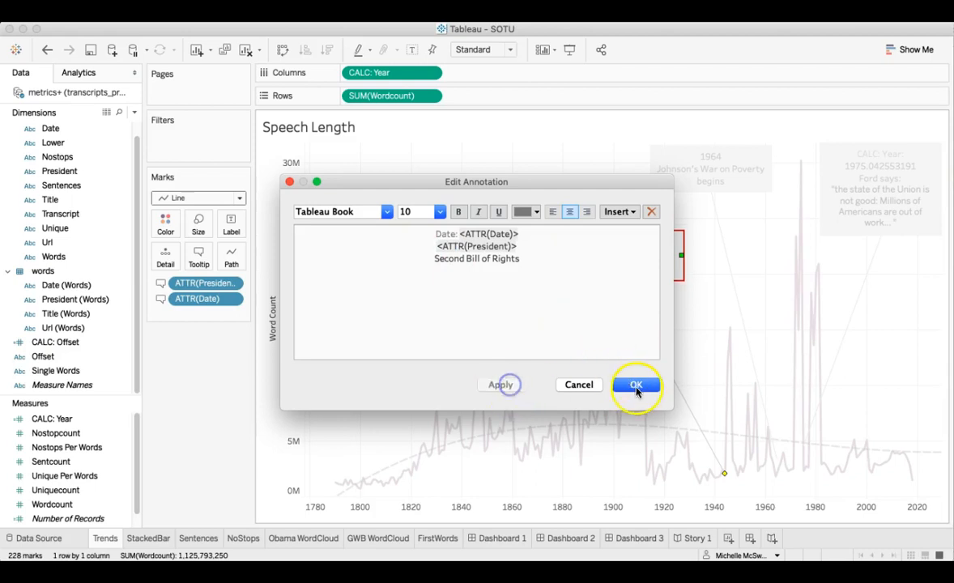
pyautogui.click(639, 388)
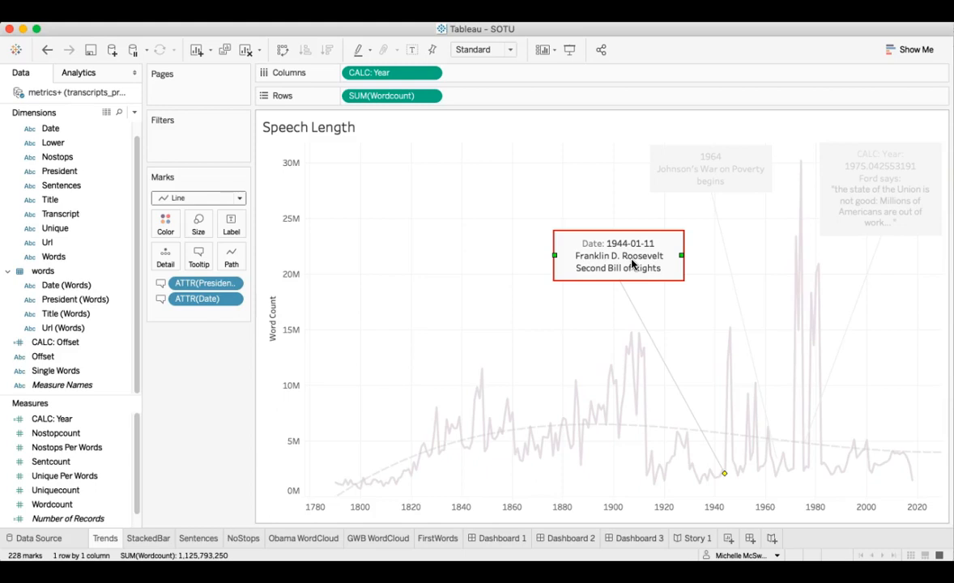
pyautogui.click(588, 182)
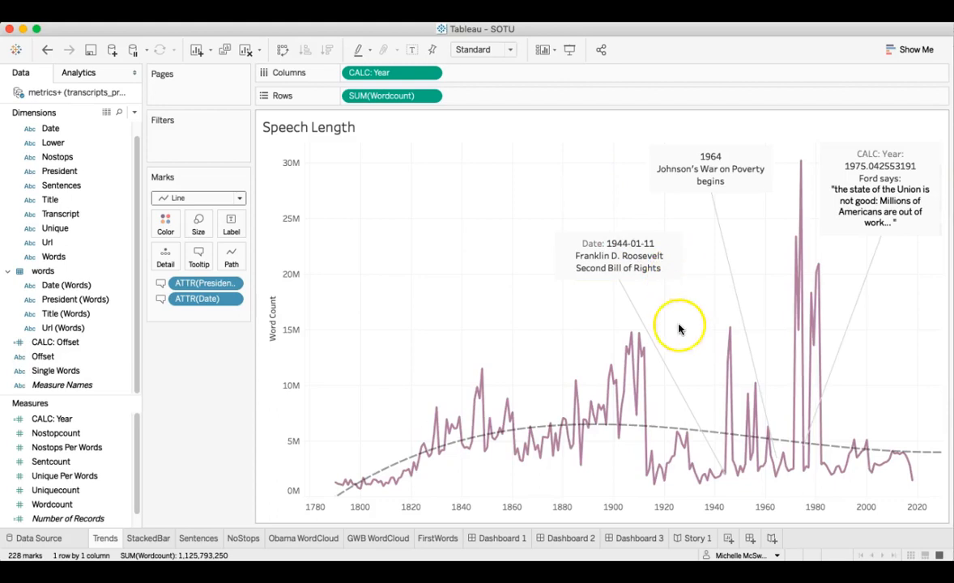
# - Look at the annotation options available for the 1944 data point on the line
pyautogui.click(726, 474)
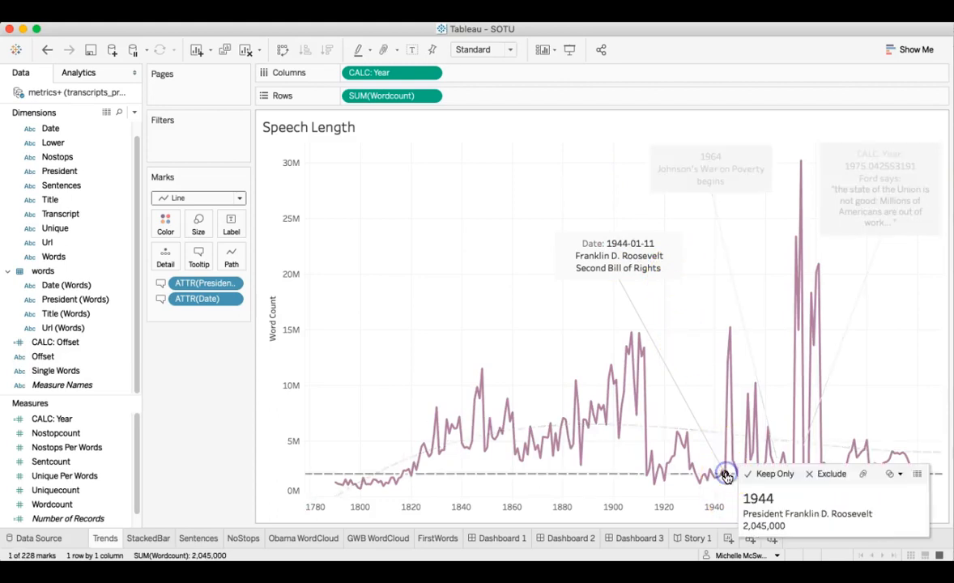
pyautogui.rightClick(726, 476)
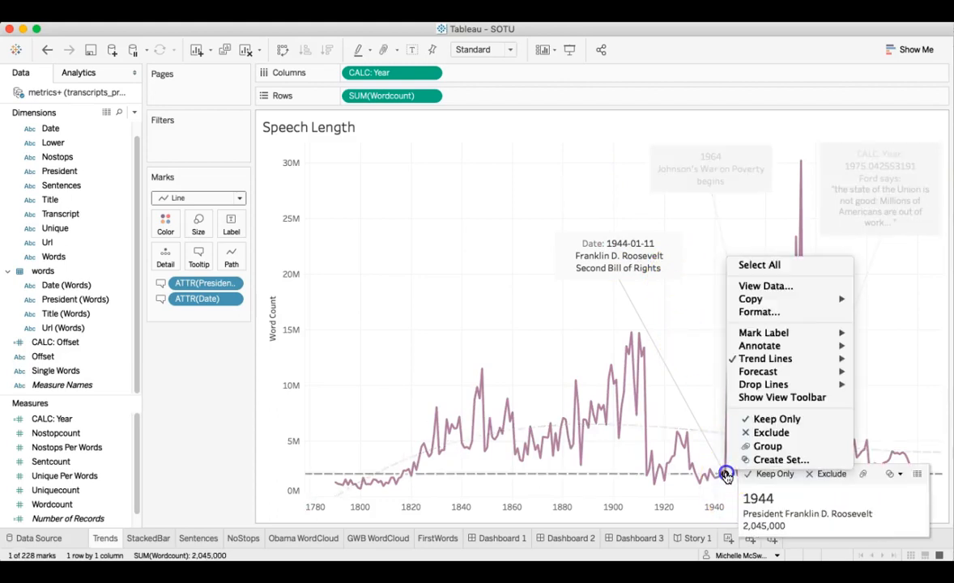
pyautogui.moveTo(768, 349)
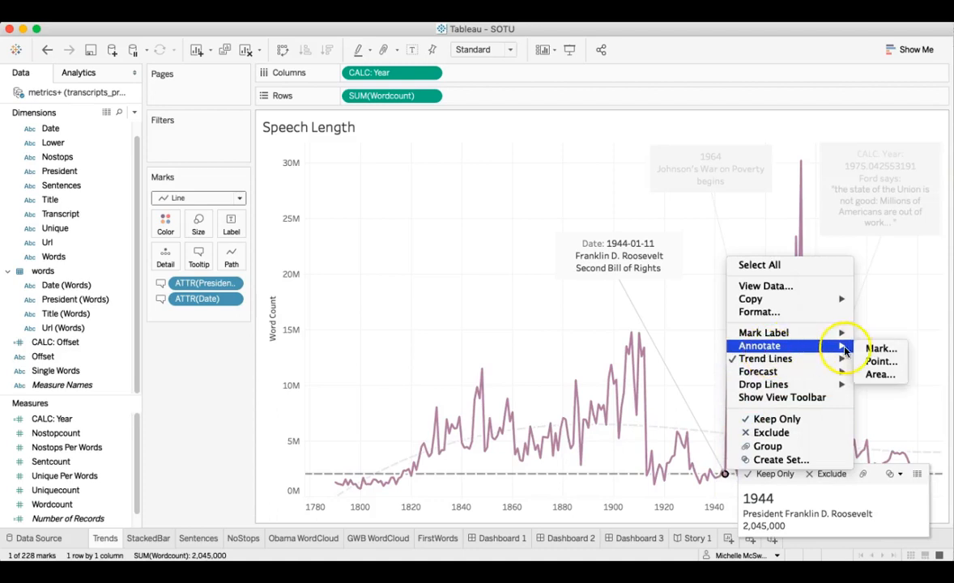
pyautogui.click(682, 270)
# - Remove the "Date:" label from the Second Bill of Rights annotation, keeping the date field
pyautogui.doubleClick(639, 257)
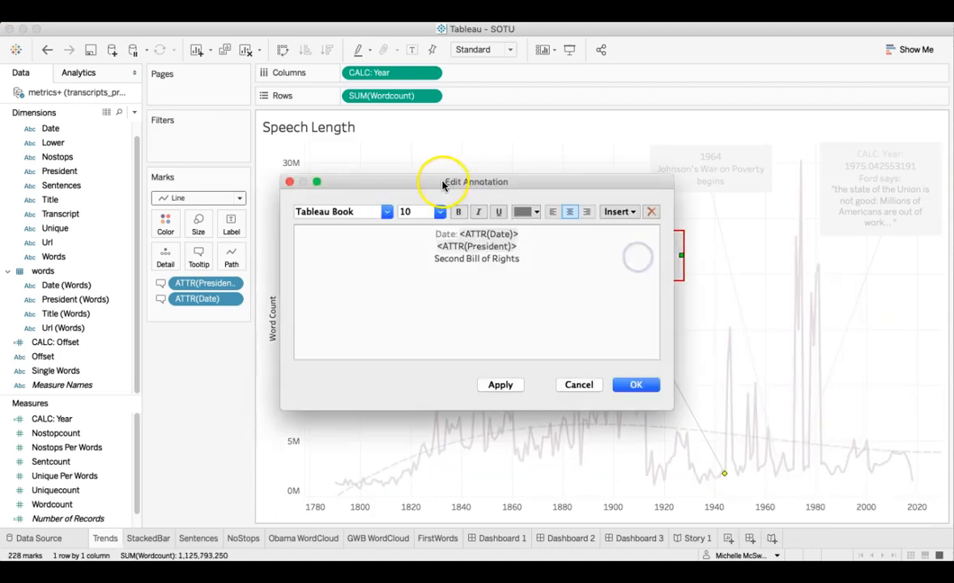
pyautogui.moveTo(461, 233); pyautogui.dragTo(432, 234)
pyautogui.press('BackSpace')
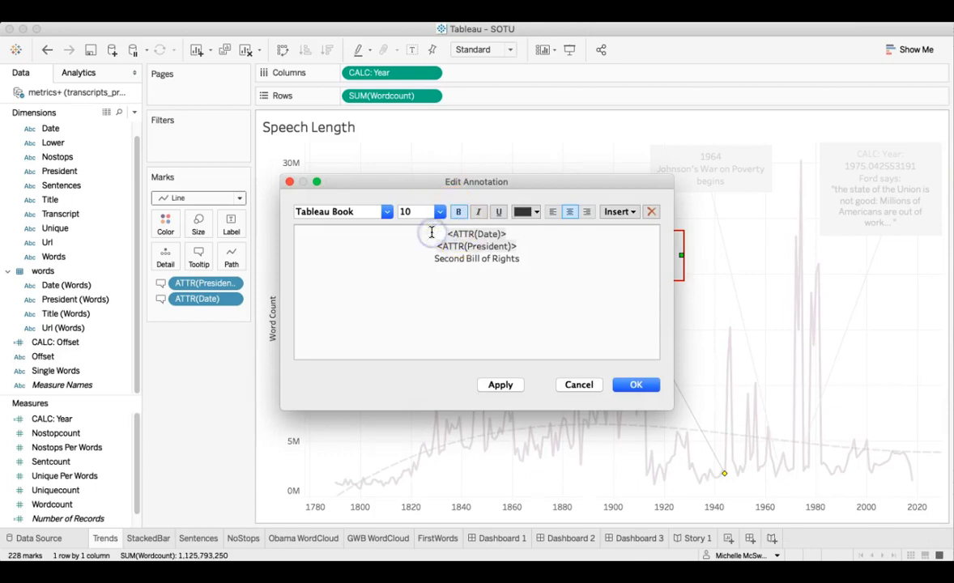
pyautogui.click(502, 385)
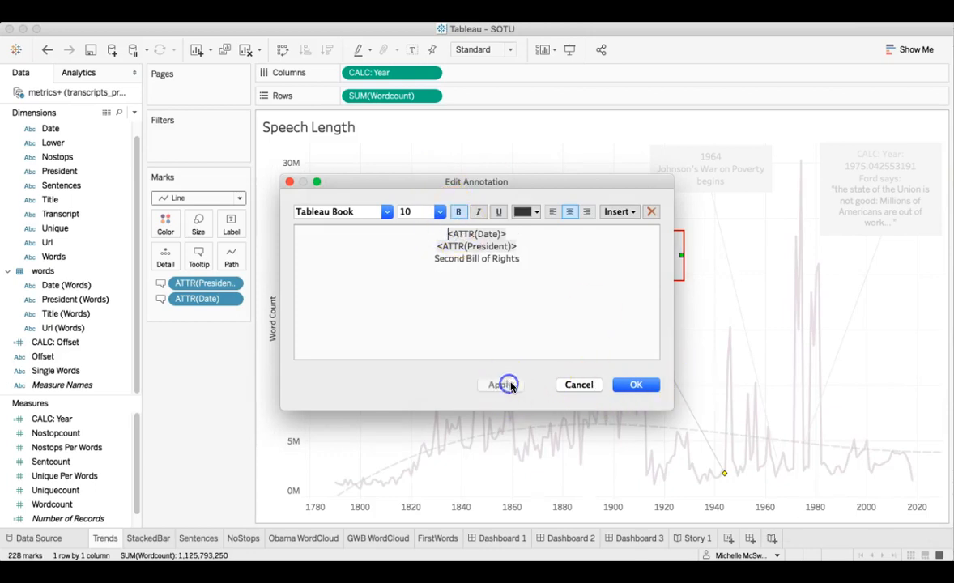
pyautogui.click(632, 387)
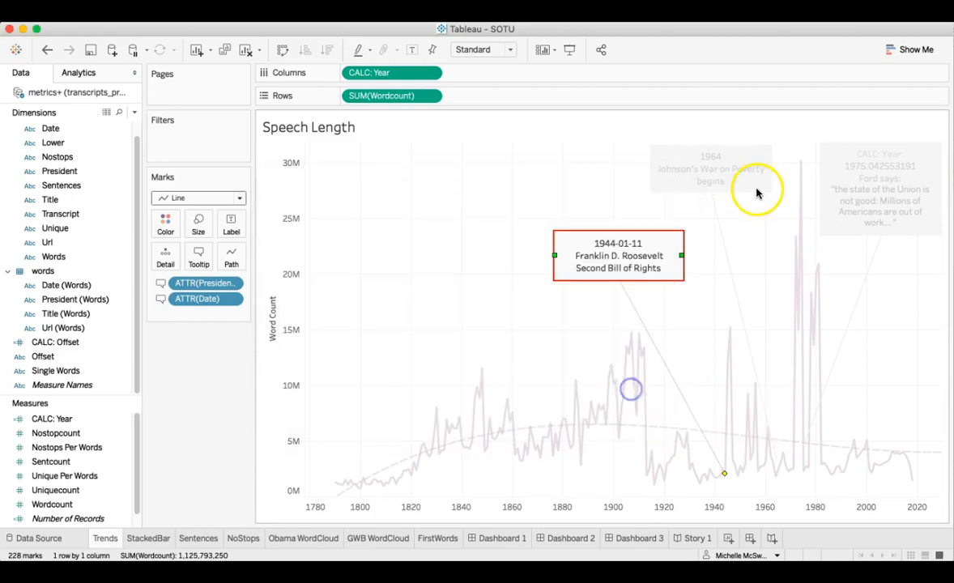
# - Replace the CALC: Year line in the annotation quoting Ford on the state of the Union with 1975
pyautogui.click(746, 188)
pyautogui.click(735, 177)
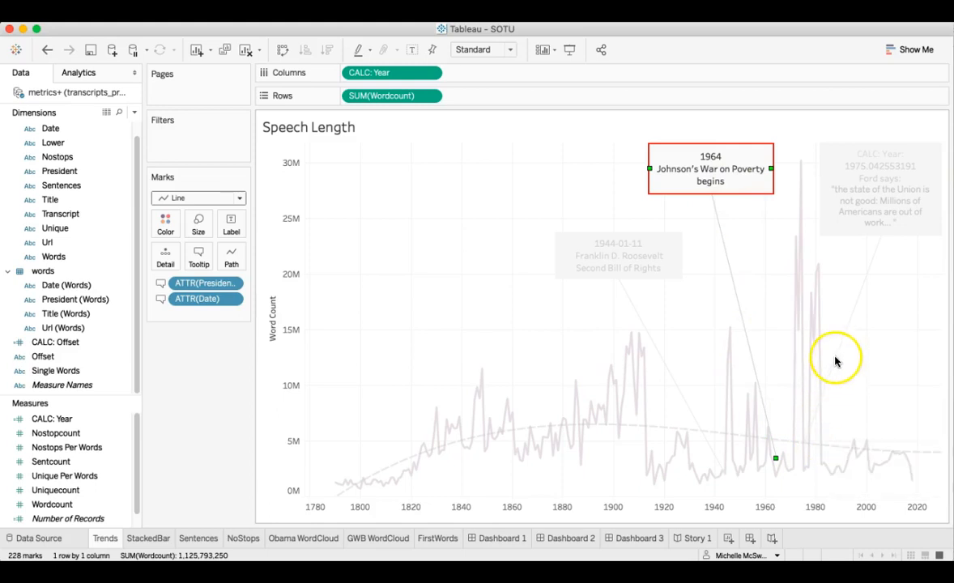
pyautogui.click(880, 204)
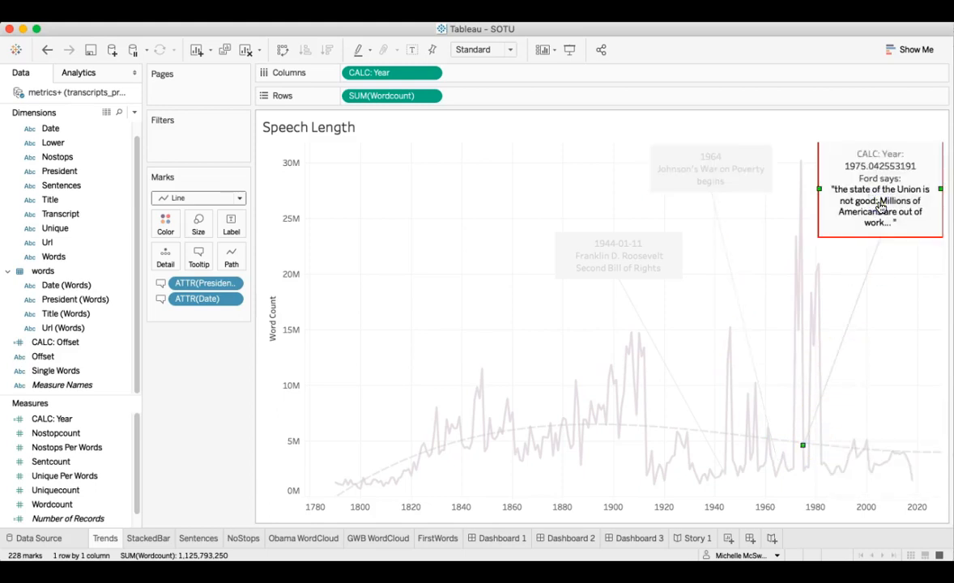
pyautogui.doubleClick(881, 207)
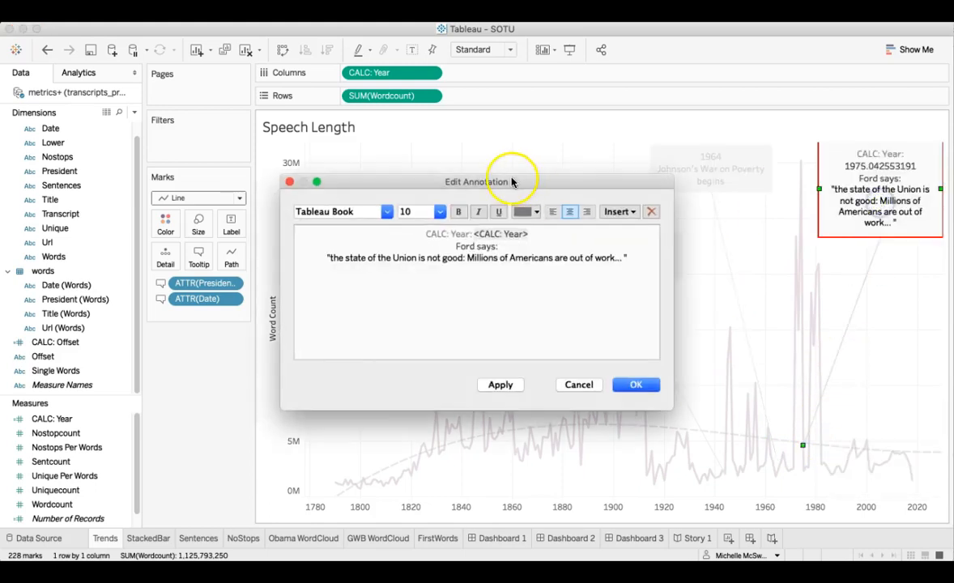
pyautogui.moveTo(536, 234); pyautogui.dragTo(459, 234)
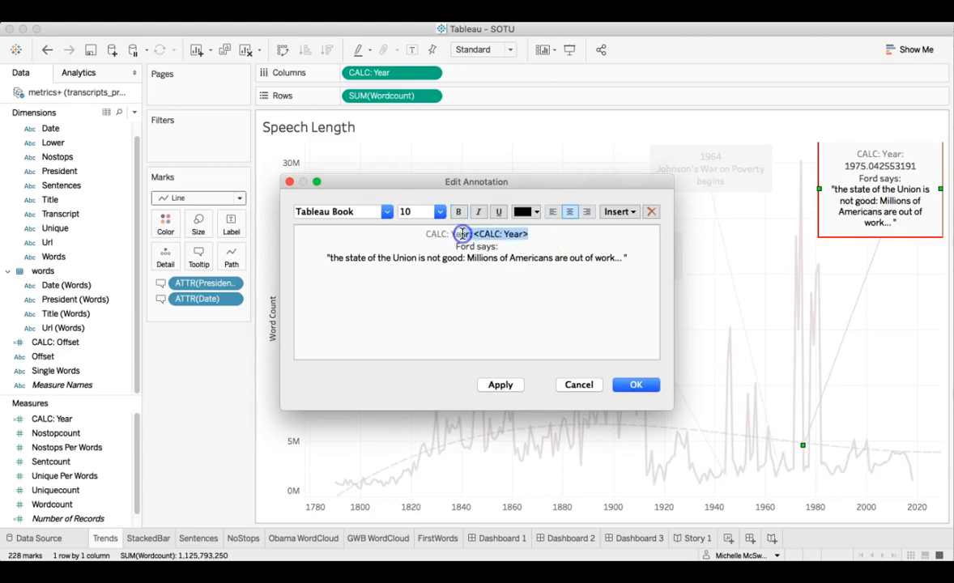
pyautogui.click(531, 235)
pyautogui.moveTo(534, 236); pyautogui.dragTo(426, 236)
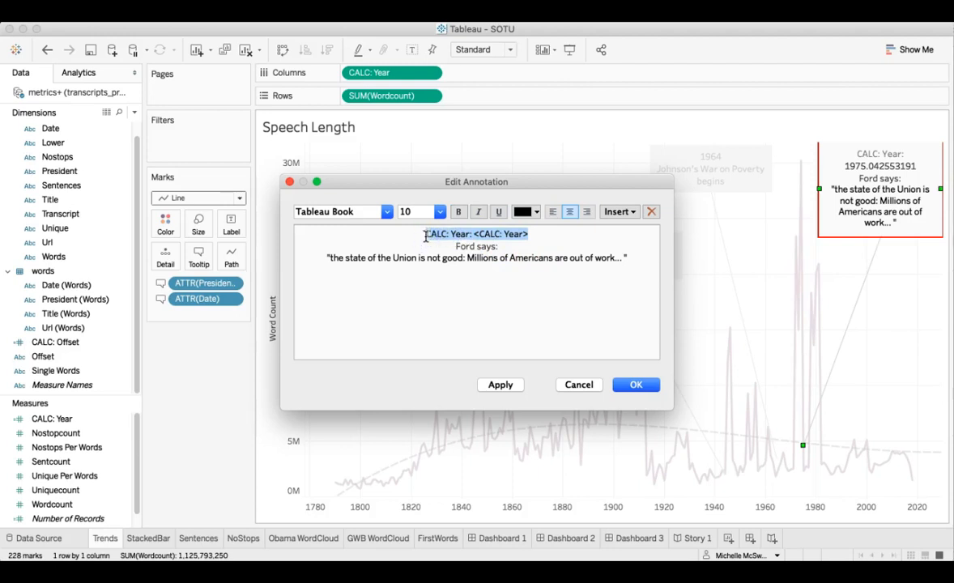
pyautogui.write('1975')
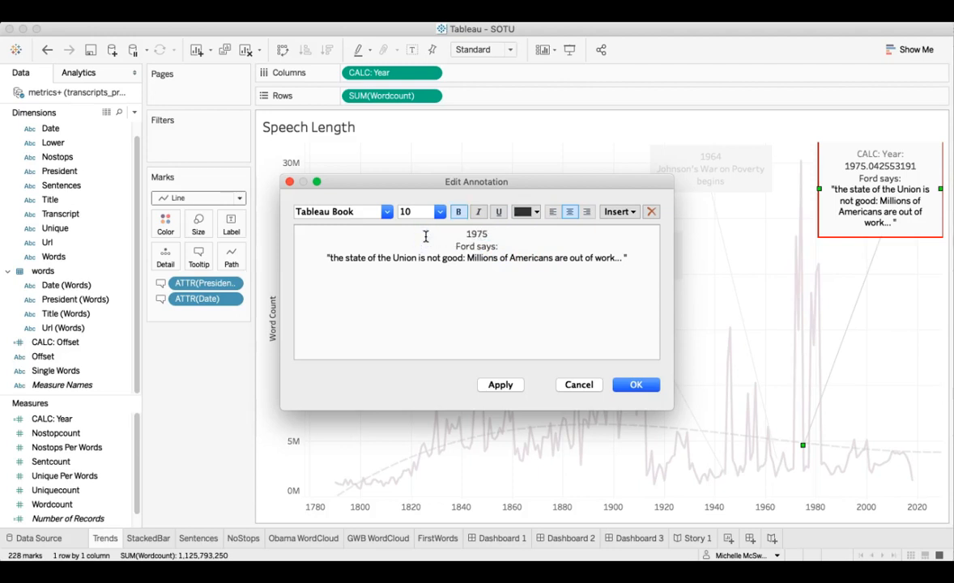
pyautogui.click(501, 385)
pyautogui.click(636, 385)
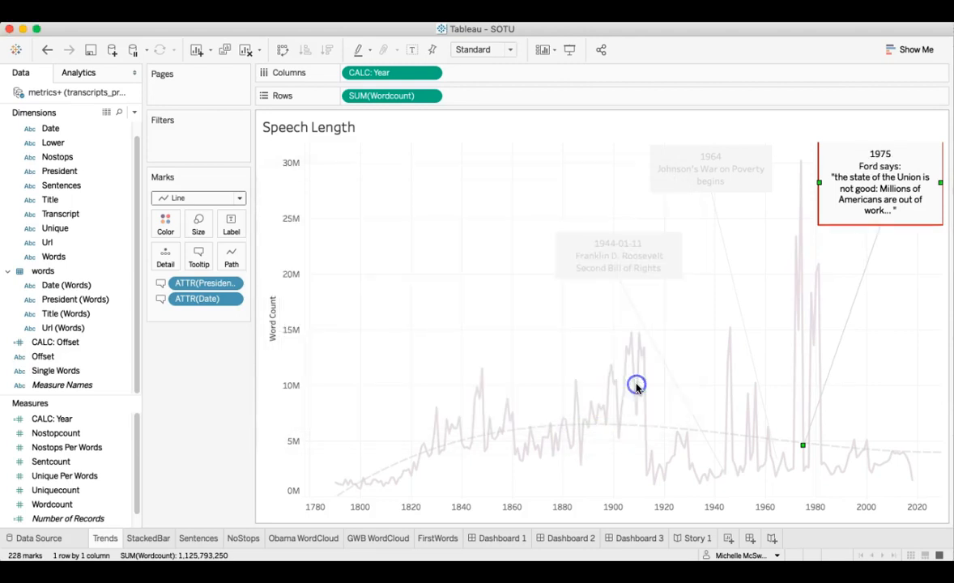
pyautogui.click(715, 260)
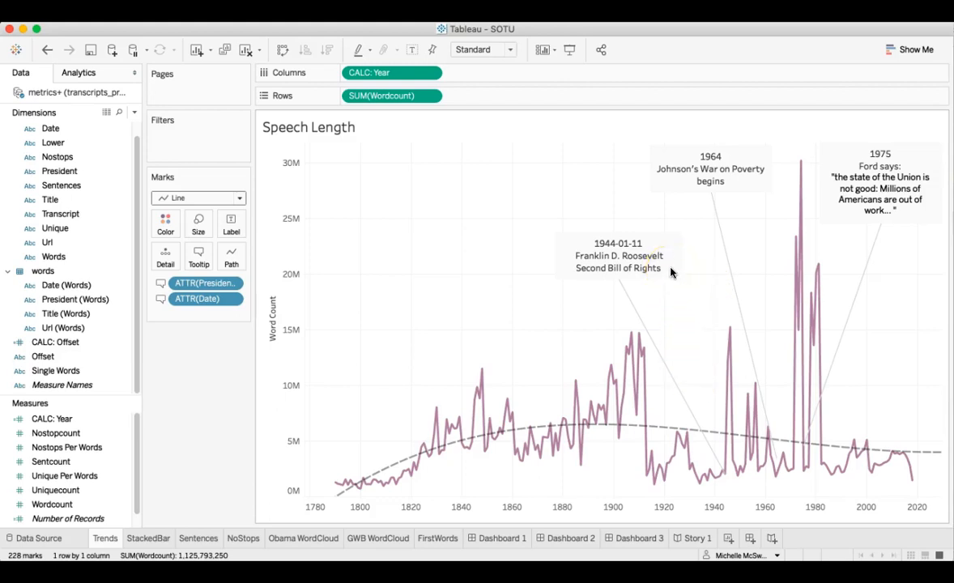
# - Try adding a trend line to the Speech Length chart and check the Word Count axis
pyautogui.moveTo(724, 446)
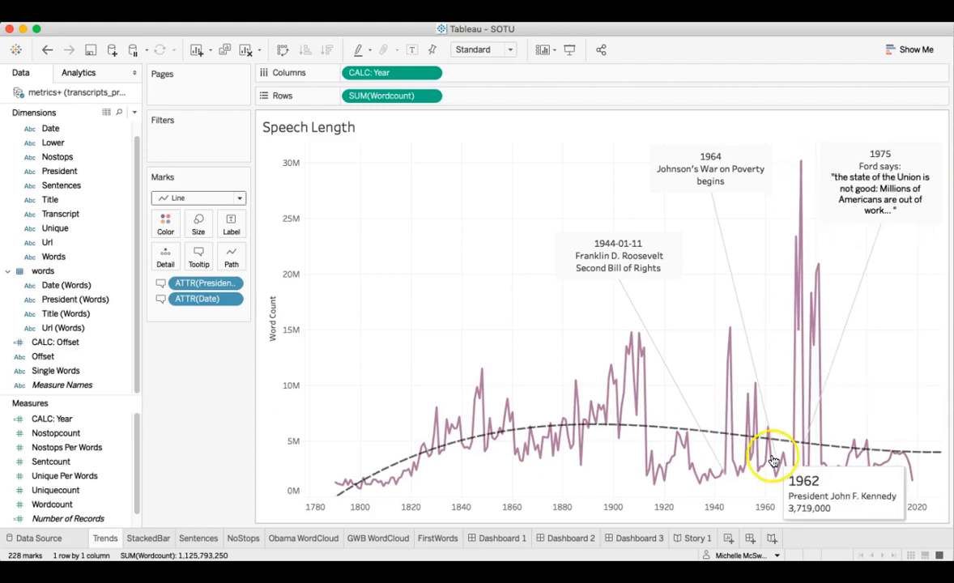
pyautogui.moveTo(808, 471)
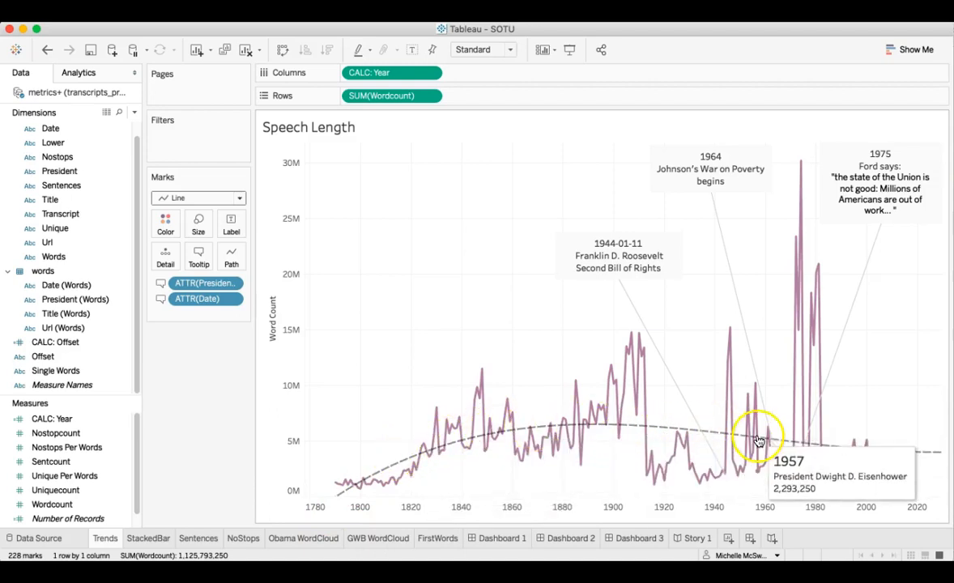
pyautogui.click(79, 73)
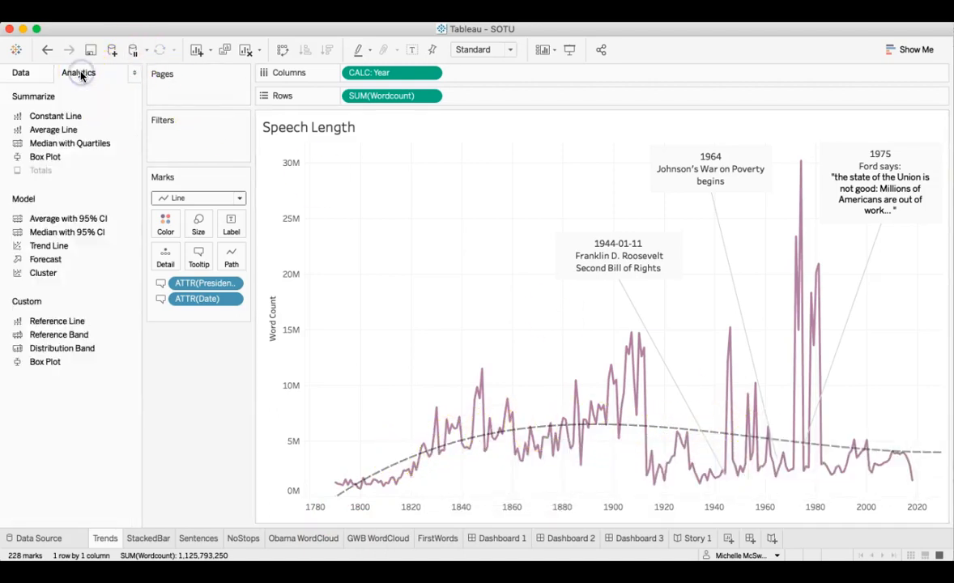
pyautogui.moveTo(50, 247); pyautogui.dragTo(488, 267)
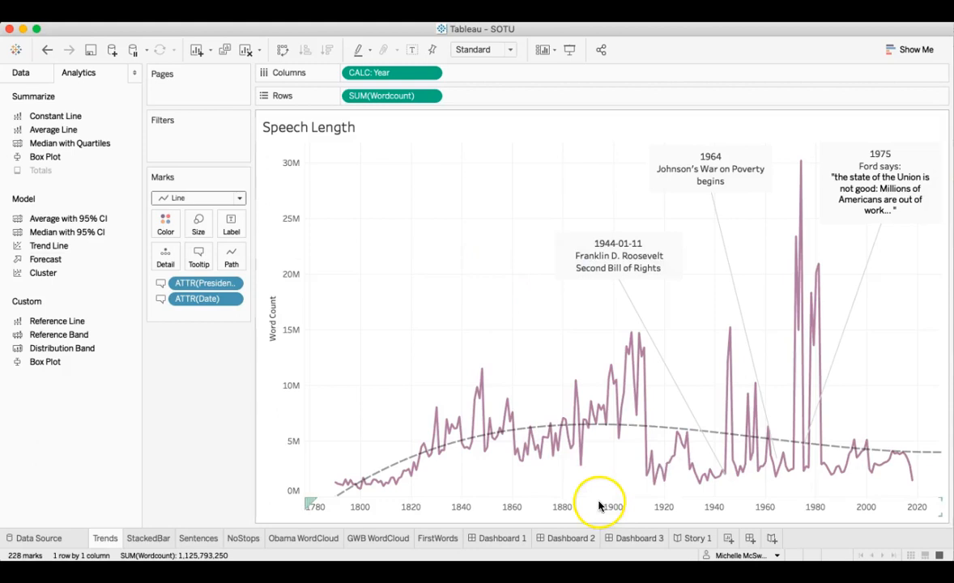
pyautogui.moveTo(621, 392)
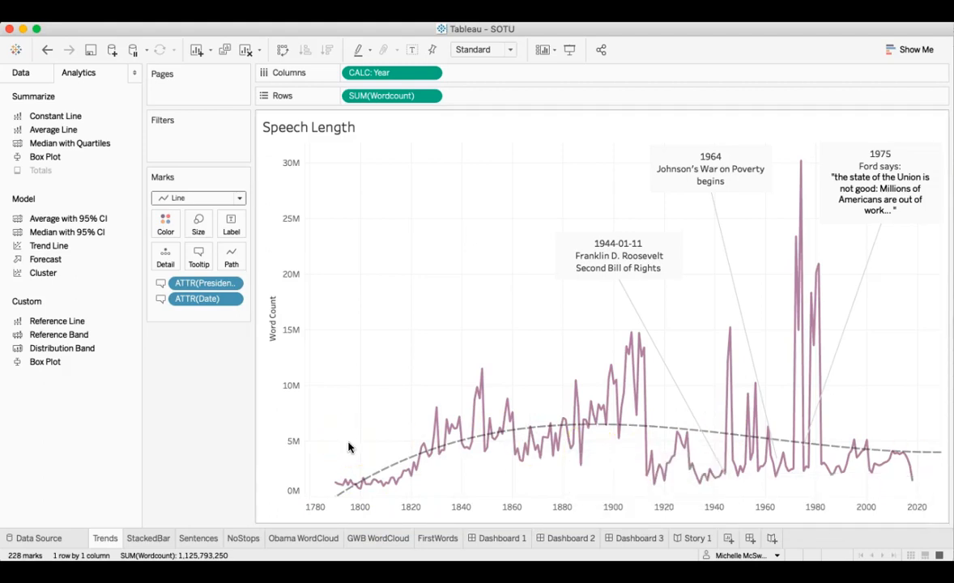
pyautogui.click(270, 311)
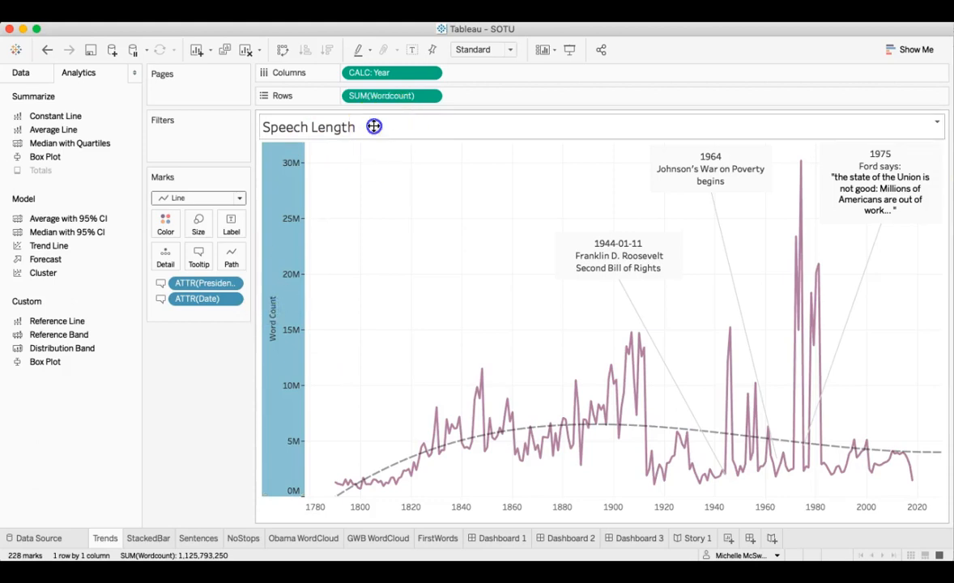
pyautogui.click(376, 194)
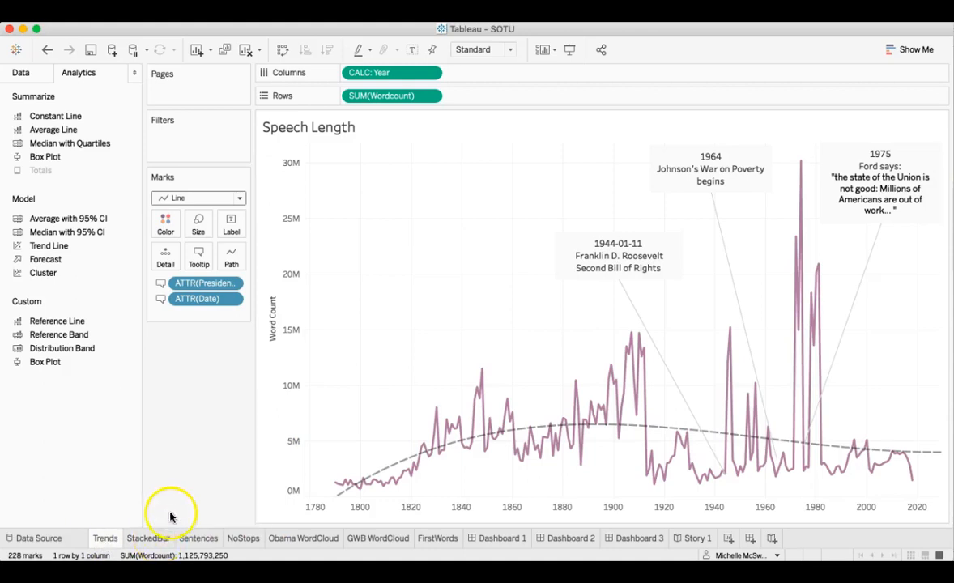
# - Open the StackedBar worksheet and examine its unique and total word count bars by president and year, including the recent presidents
pyautogui.moveTo(151, 541)
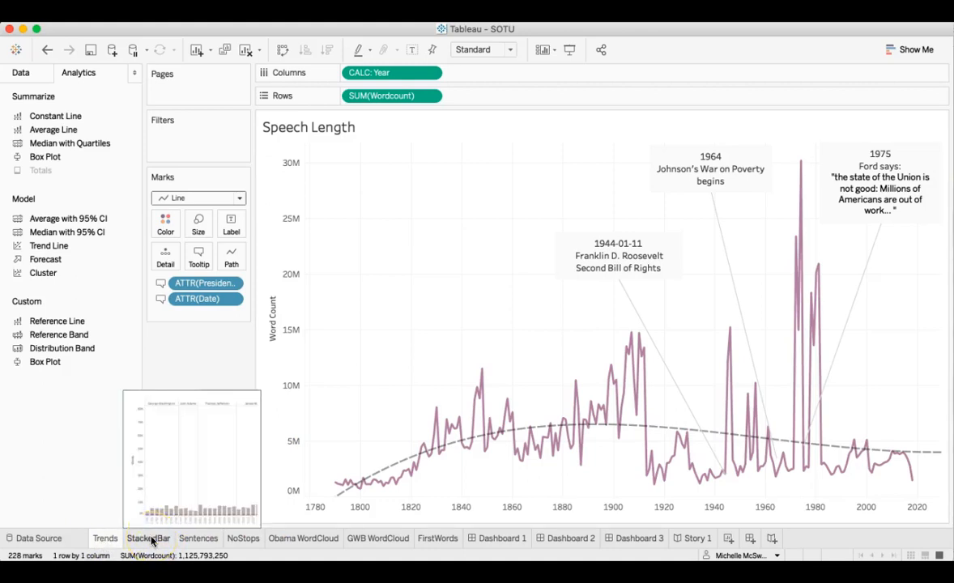
pyautogui.click(152, 539)
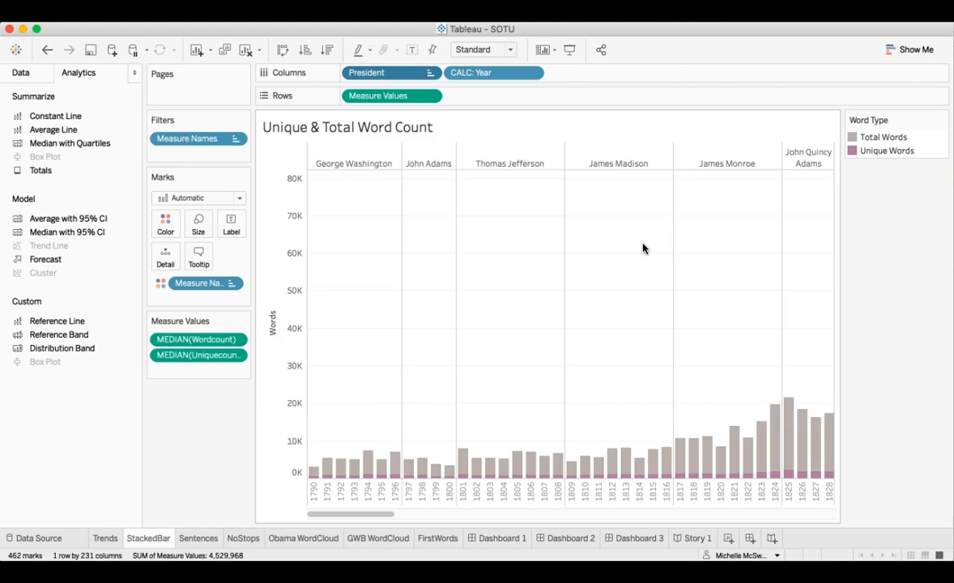
pyautogui.click(762, 274)
pyautogui.moveTo(385, 522); pyautogui.dragTo(622, 521)
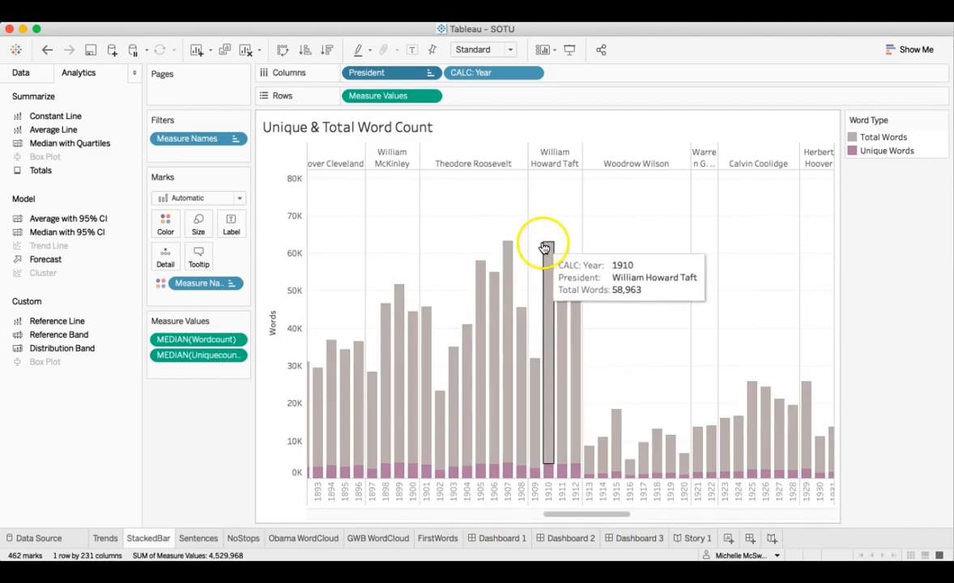
pyautogui.moveTo(511, 252)
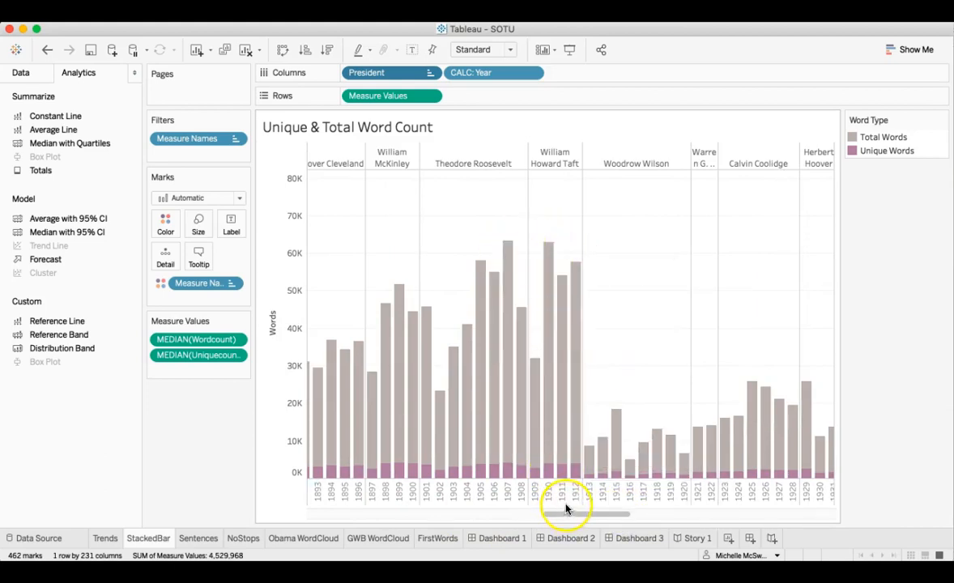
pyautogui.moveTo(642, 459)
pyautogui.moveTo(685, 463)
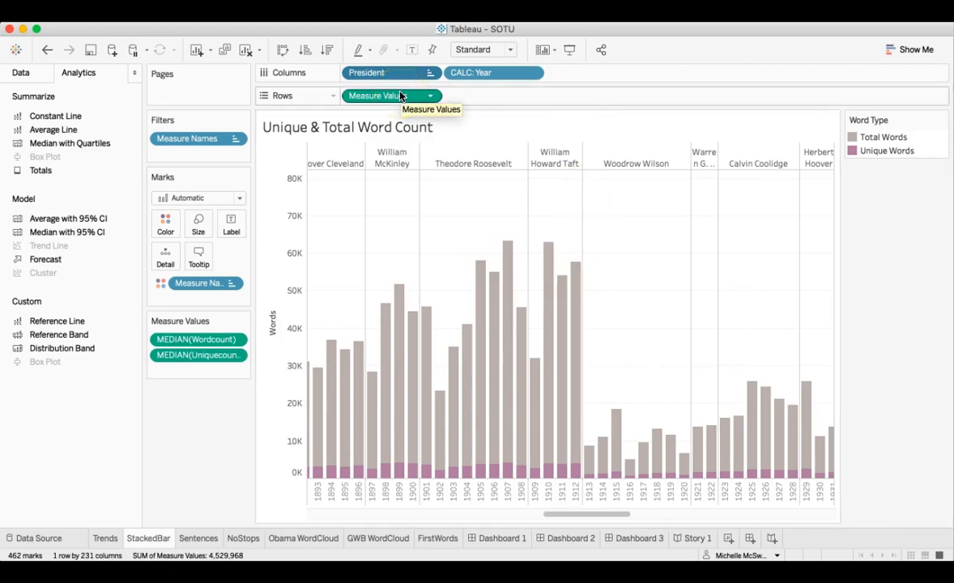
pyautogui.moveTo(505, 473)
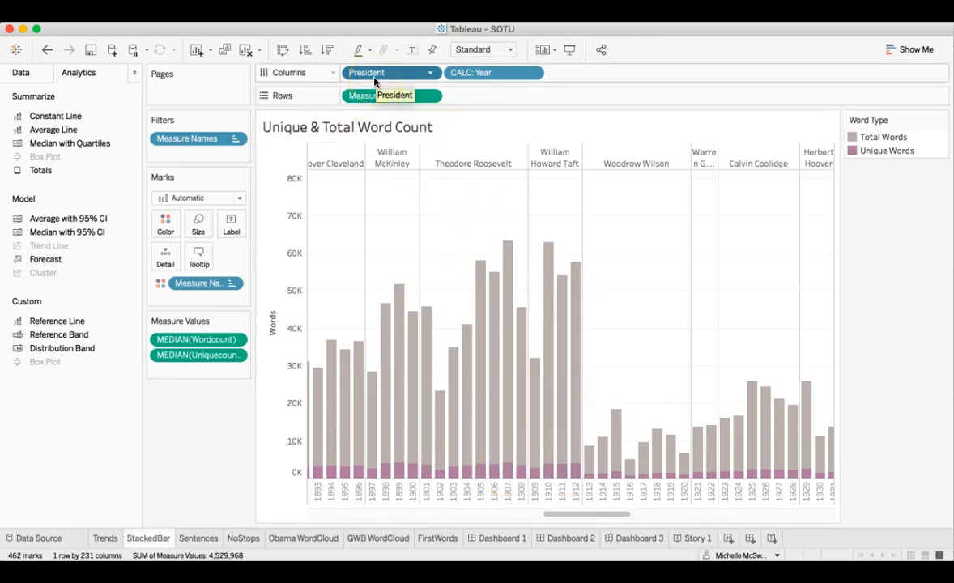
pyautogui.click(458, 73)
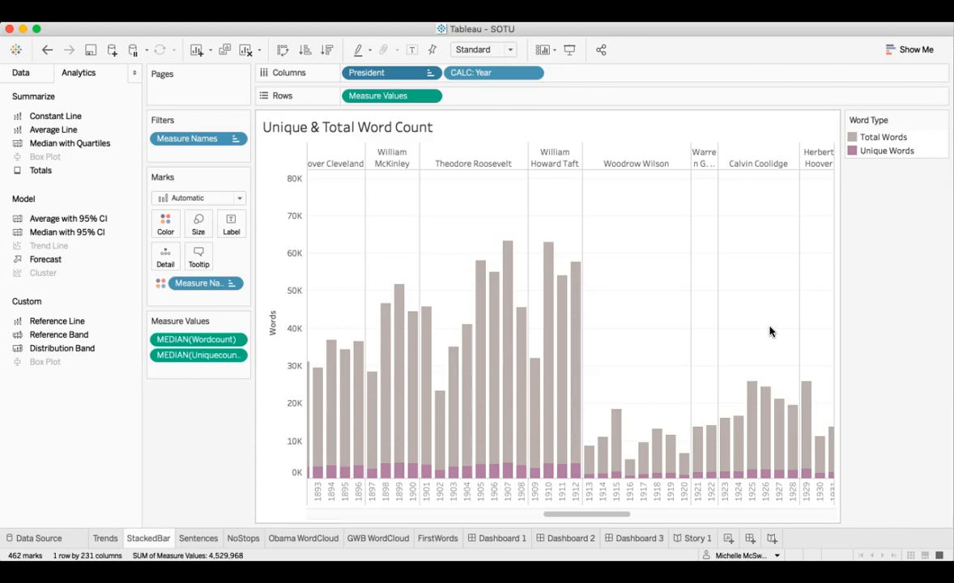
pyautogui.moveTo(437, 412)
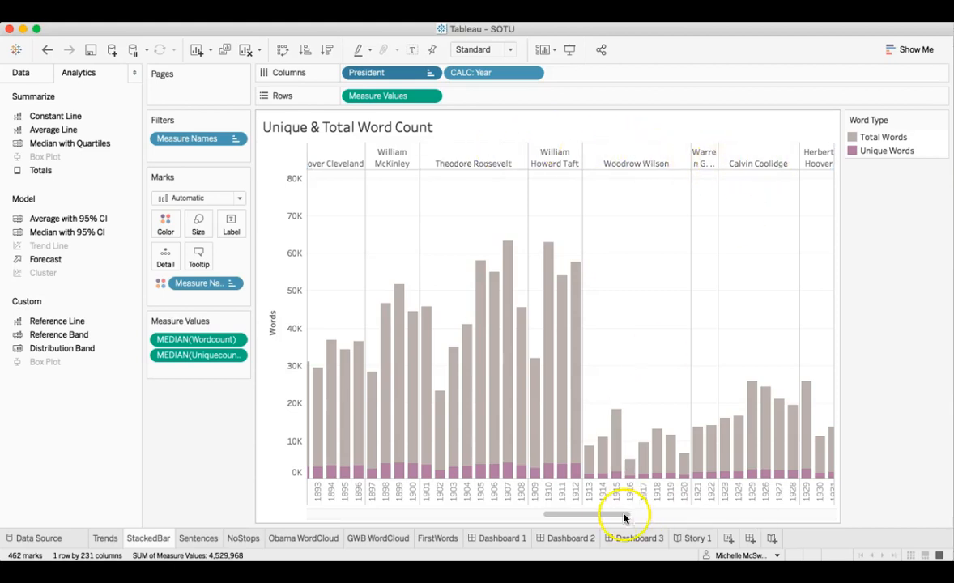
pyautogui.moveTo(624, 514); pyautogui.dragTo(820, 505)
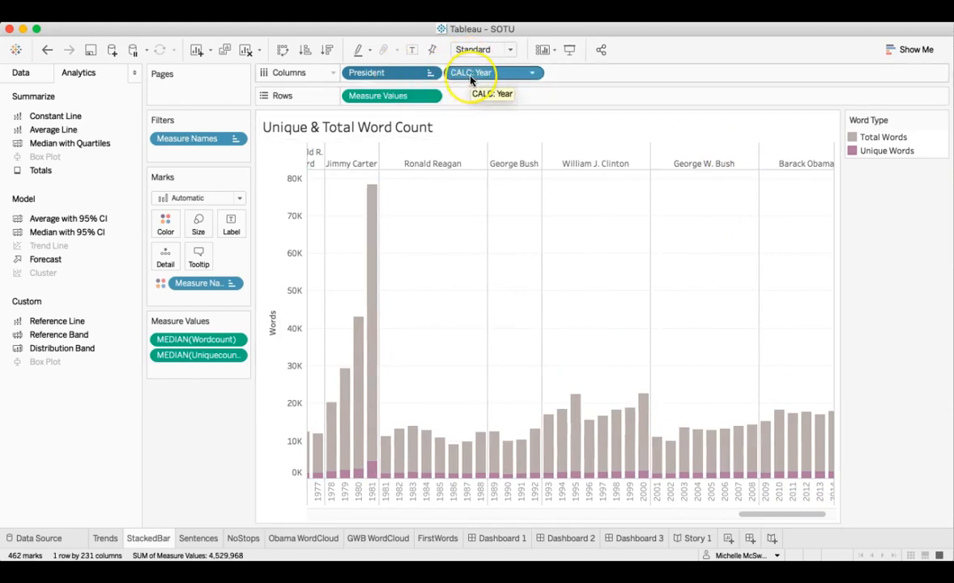
# - Assign Measure Names to Color so the bars distinguish Total Words from Unique Words
pyautogui.click(22, 74)
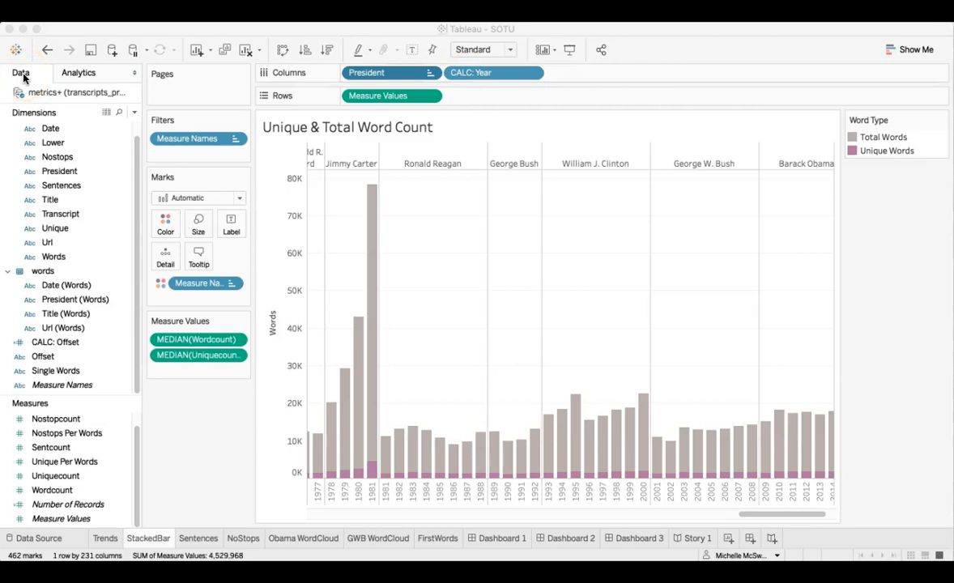
pyautogui.click(195, 286)
pyautogui.click(77, 387)
pyautogui.moveTo(68, 388); pyautogui.dragTo(168, 228)
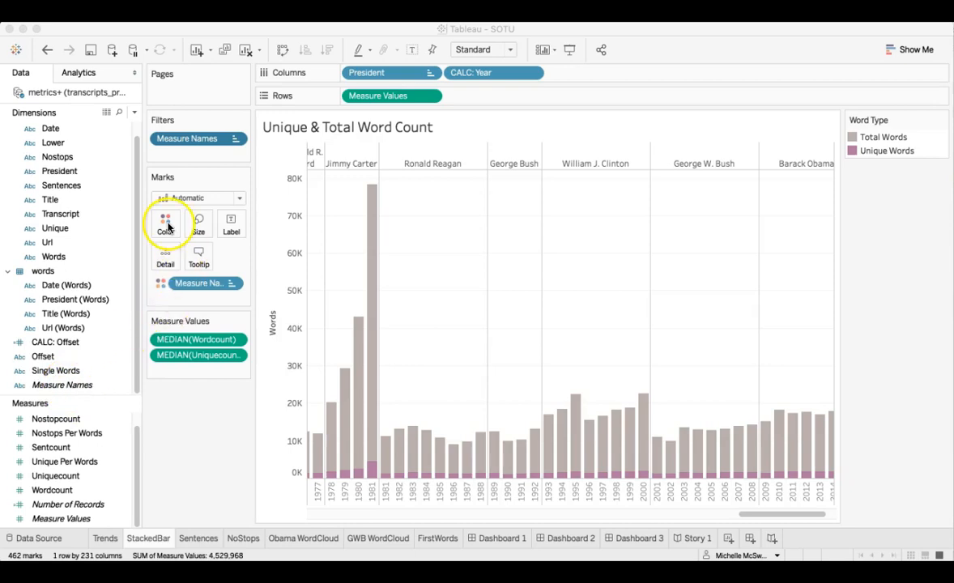
# - Review the Measure Names filter and accept it with only Total Words and Unique Words selected
pyautogui.click(228, 286)
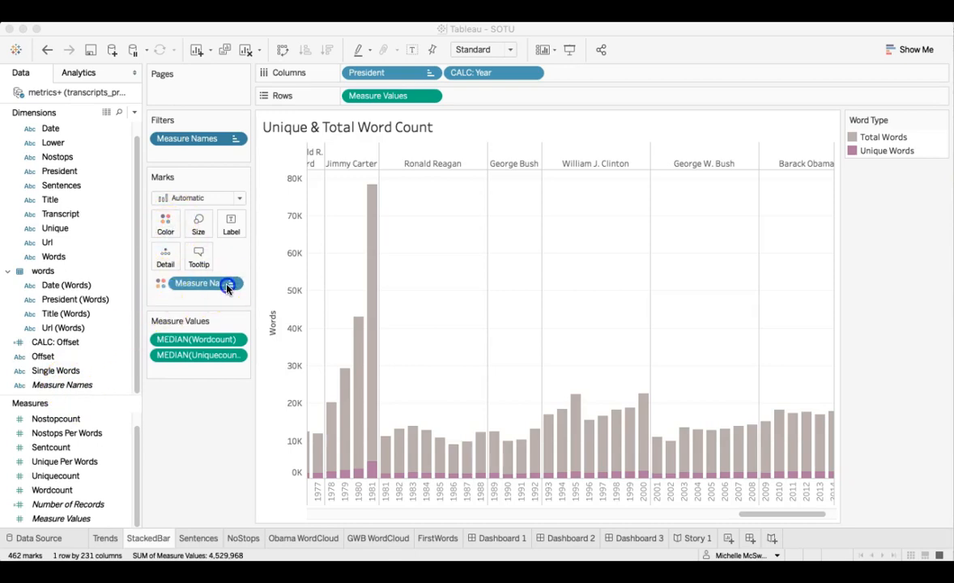
pyautogui.click(232, 284)
pyautogui.click(231, 300)
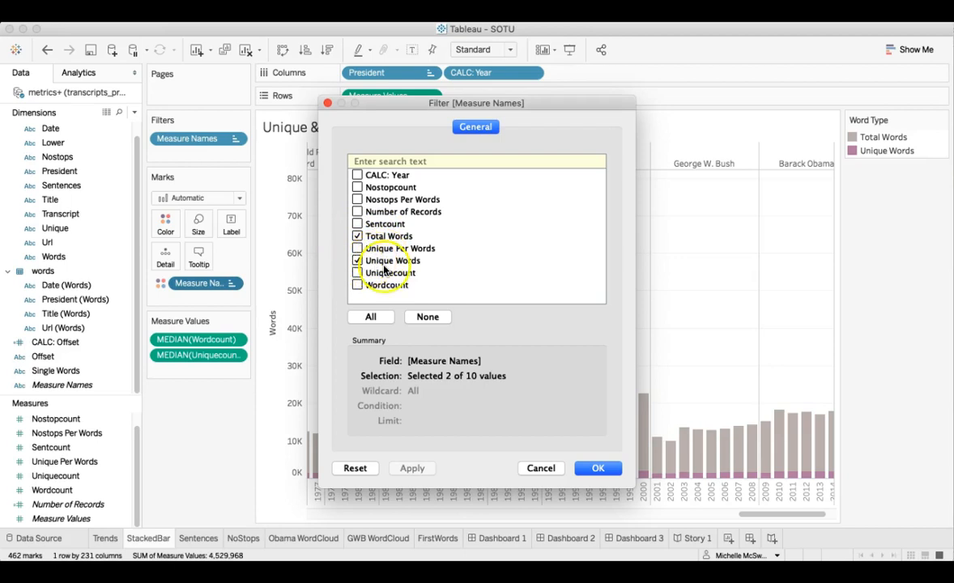
pyautogui.click(597, 470)
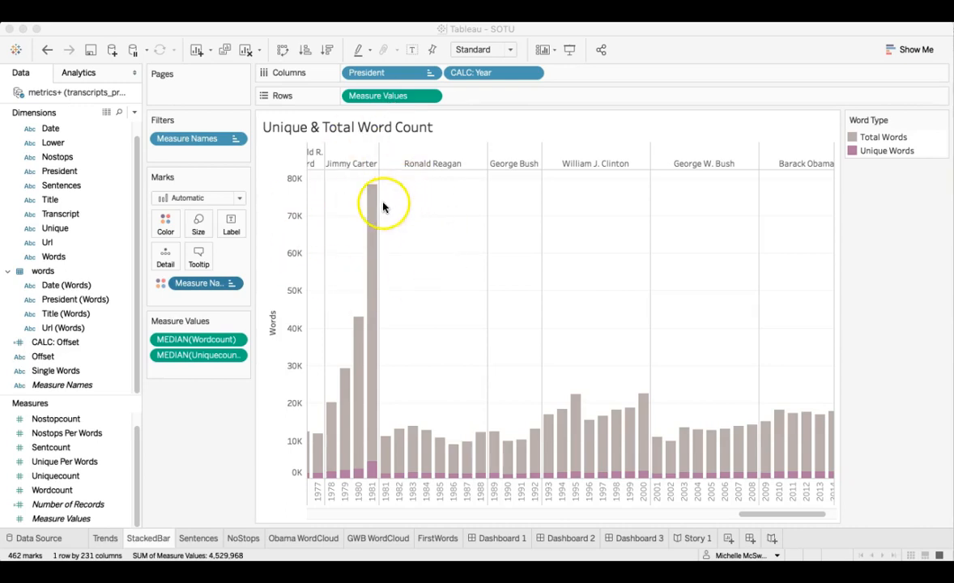
# - Set the mark type of the Unique & Total Word Count chart to Bar
pyautogui.click(239, 199)
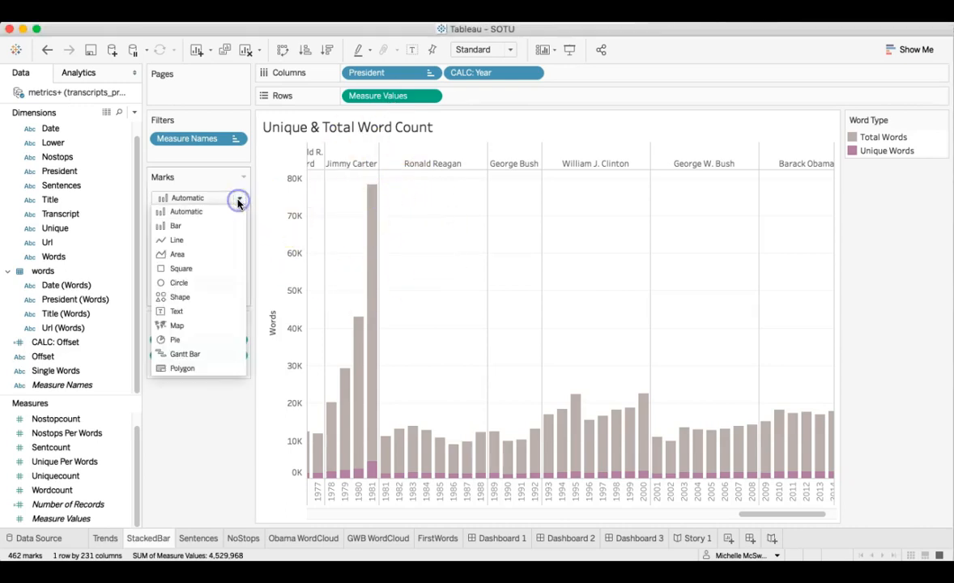
pyautogui.click(216, 225)
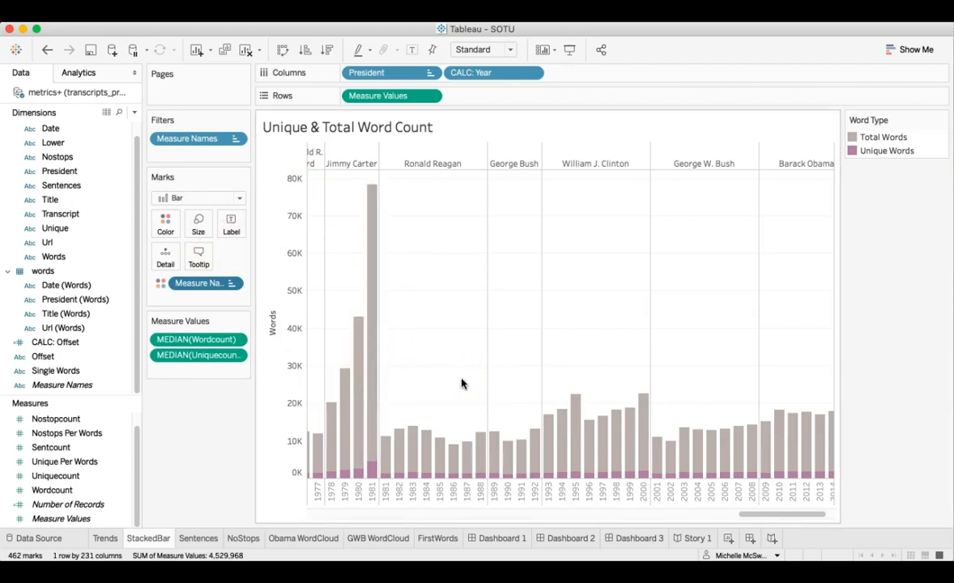
# - Check individual yearly word counts and the Wordcount and Uniquecount median measures, and open the Sentences worksheet
pyautogui.moveTo(353, 477)
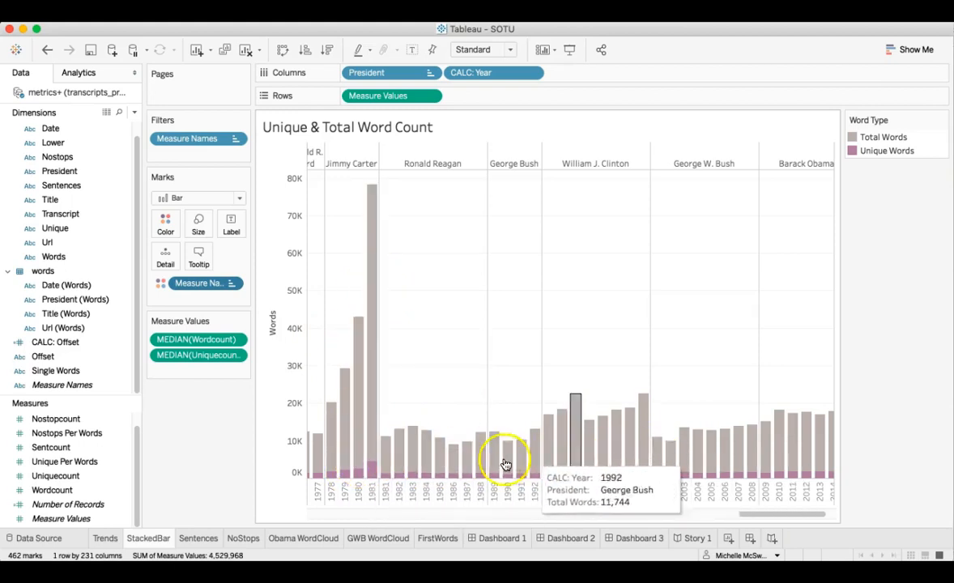
pyautogui.moveTo(356, 394)
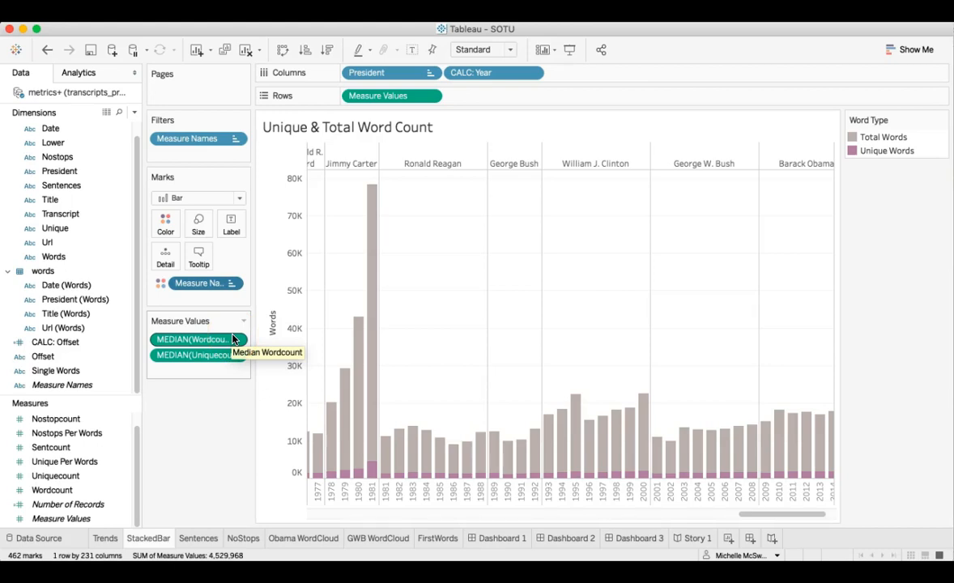
pyautogui.click(187, 367)
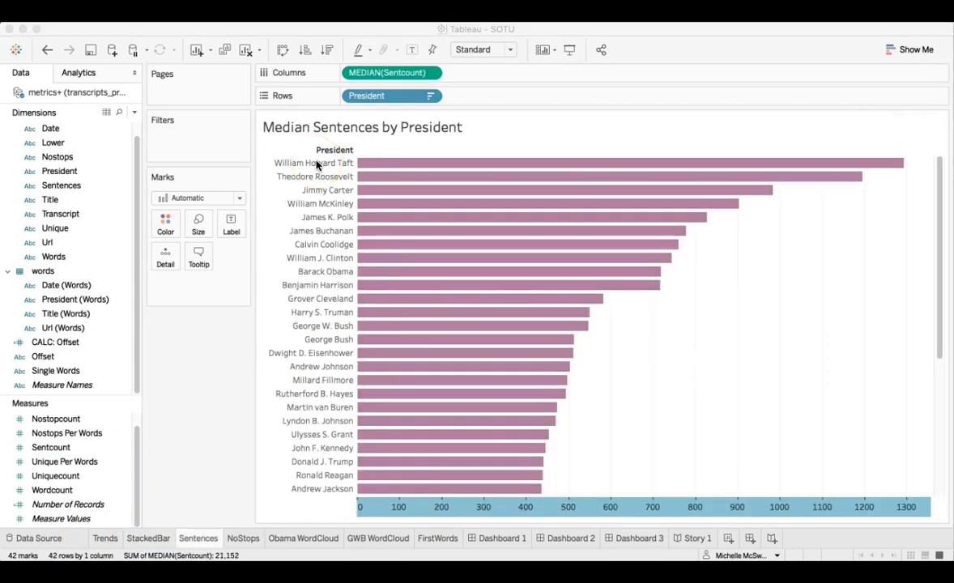
# - Sort the presidents in the Median Sentences by President chart in ascending order of median sentence count
pyautogui.click(606, 456)
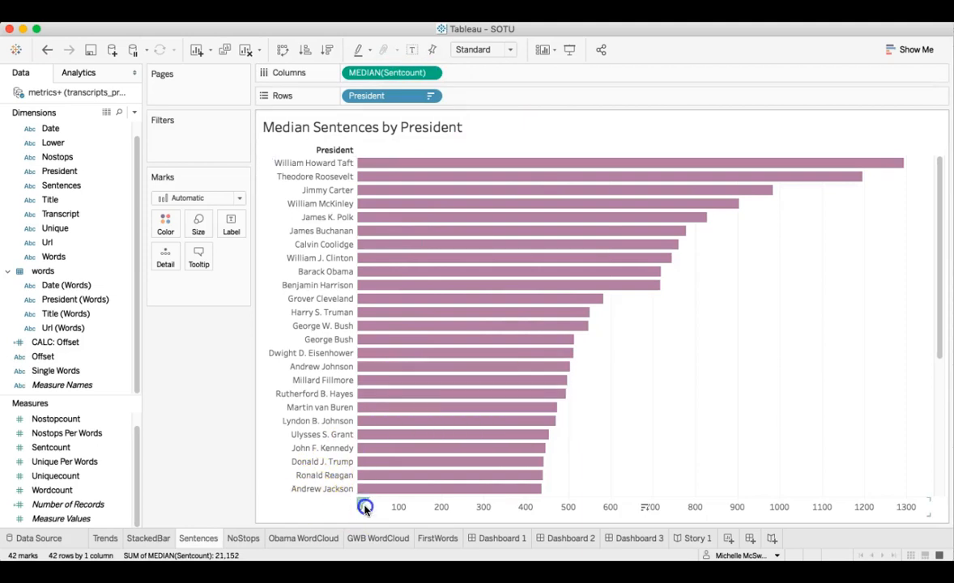
pyautogui.click(429, 97)
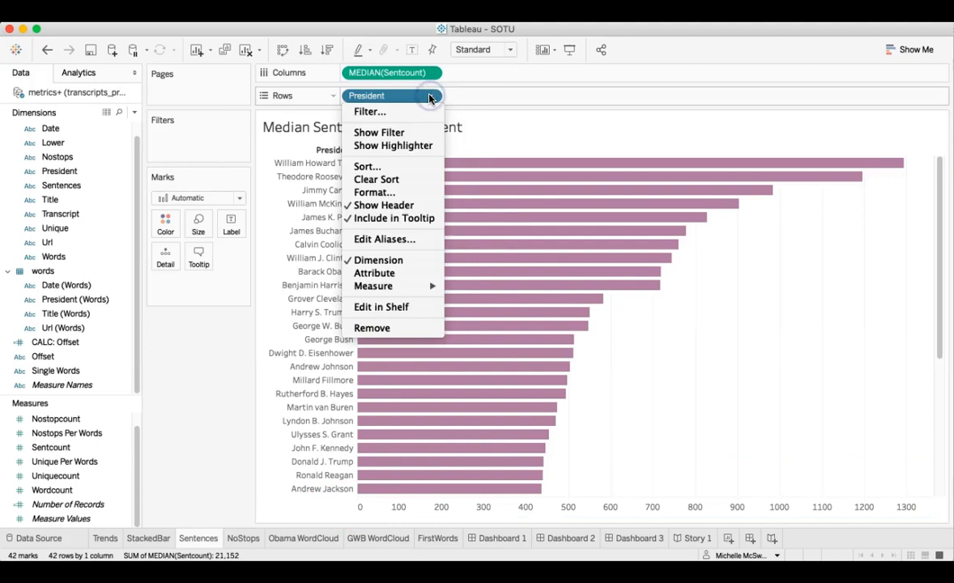
pyautogui.click(373, 494)
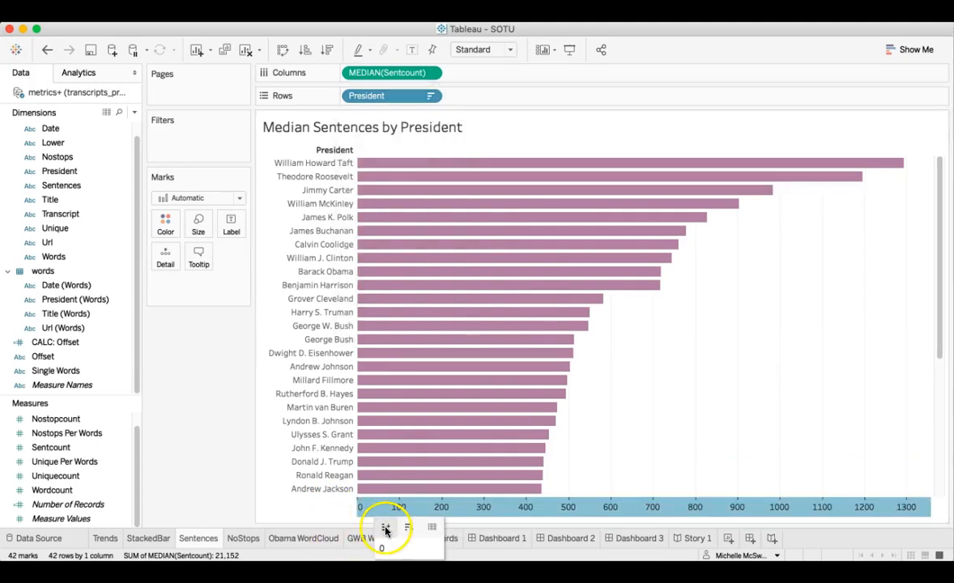
pyautogui.click(386, 527)
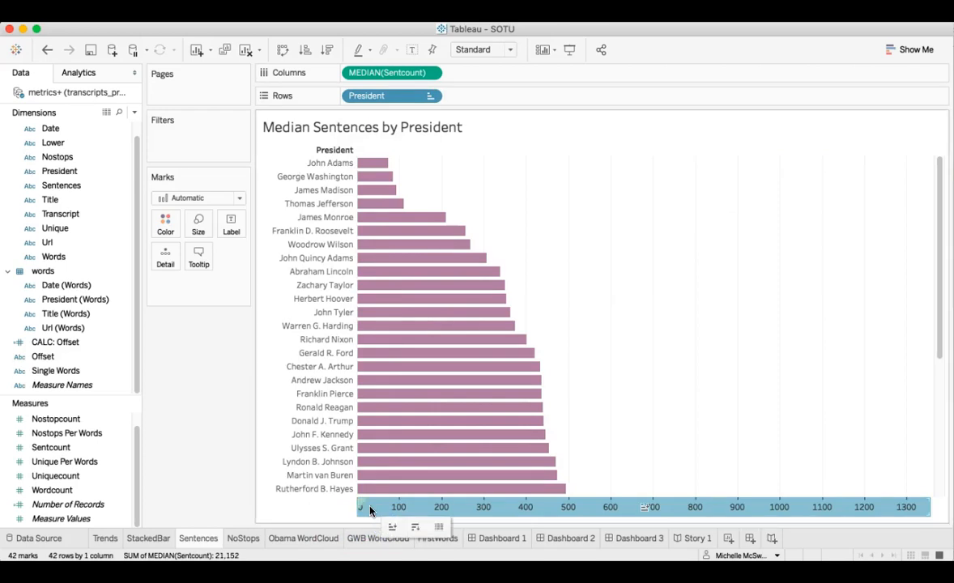
# - Sort the presidents in the Median Sentences by President chart in descending order of median sentence count
pyautogui.click(369, 508)
pyautogui.click(370, 508)
pyautogui.click(416, 530)
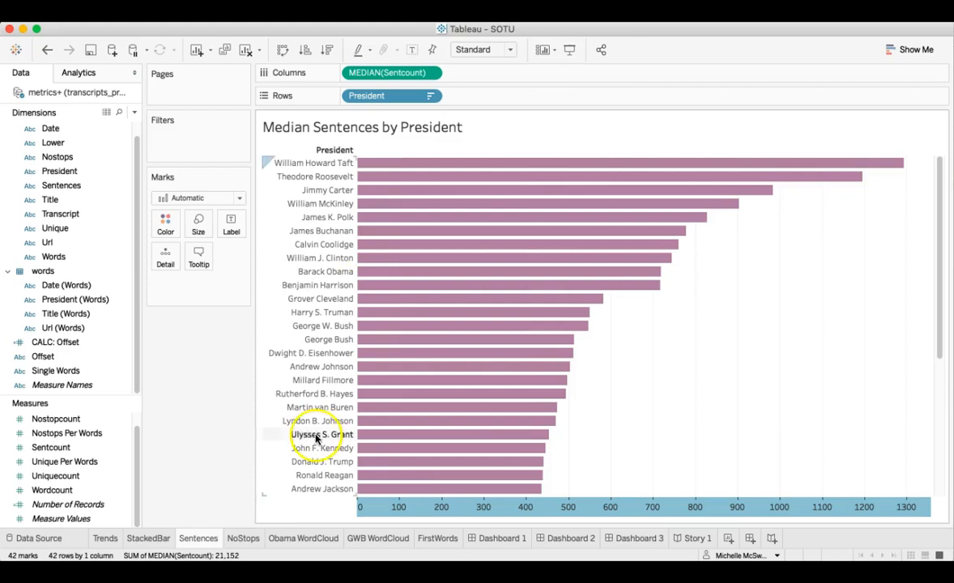
# - Open the NoStops worksheet and inspect the aggregation options of the Nostops Per Words measure on Rows
pyautogui.click(248, 541)
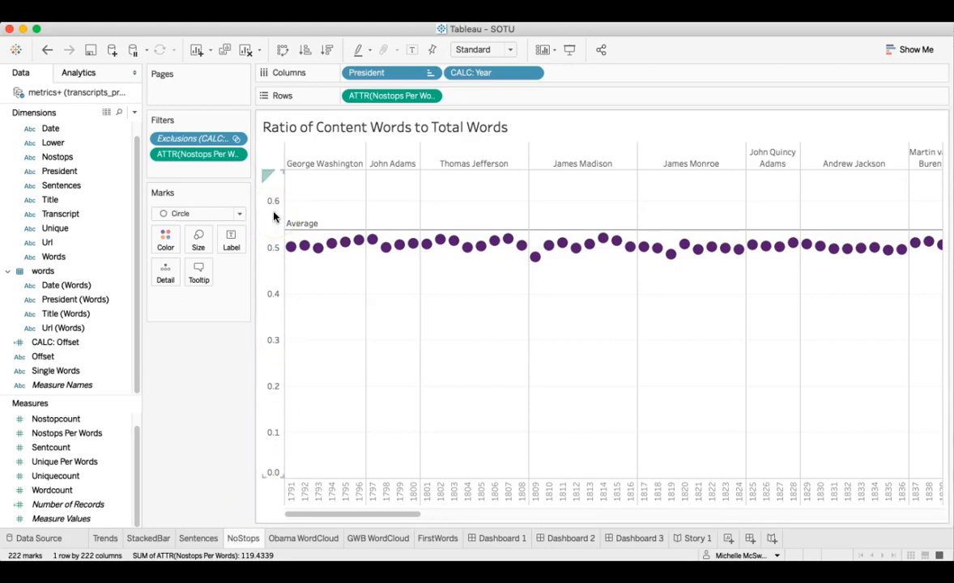
pyautogui.click(292, 153)
pyautogui.click(366, 104)
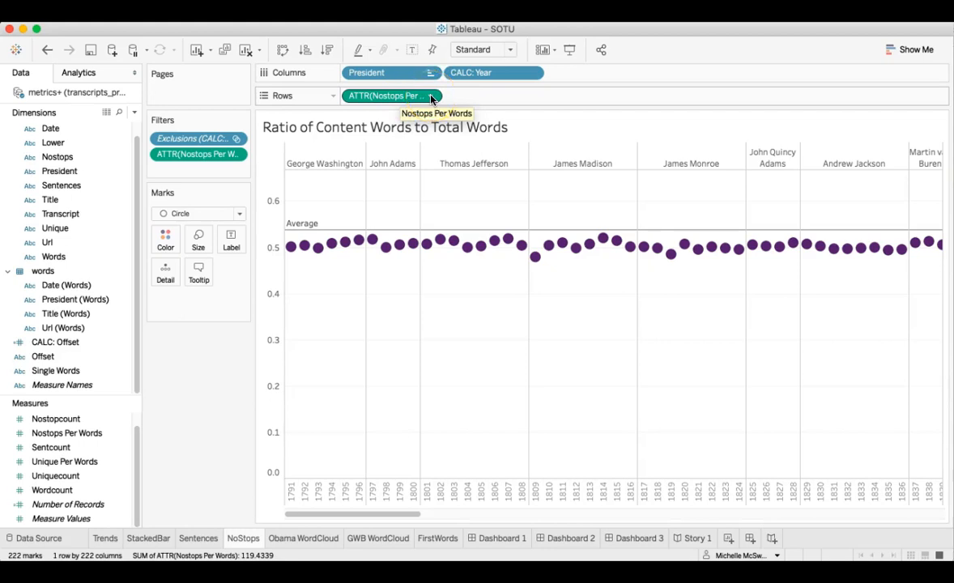
pyautogui.click(431, 97)
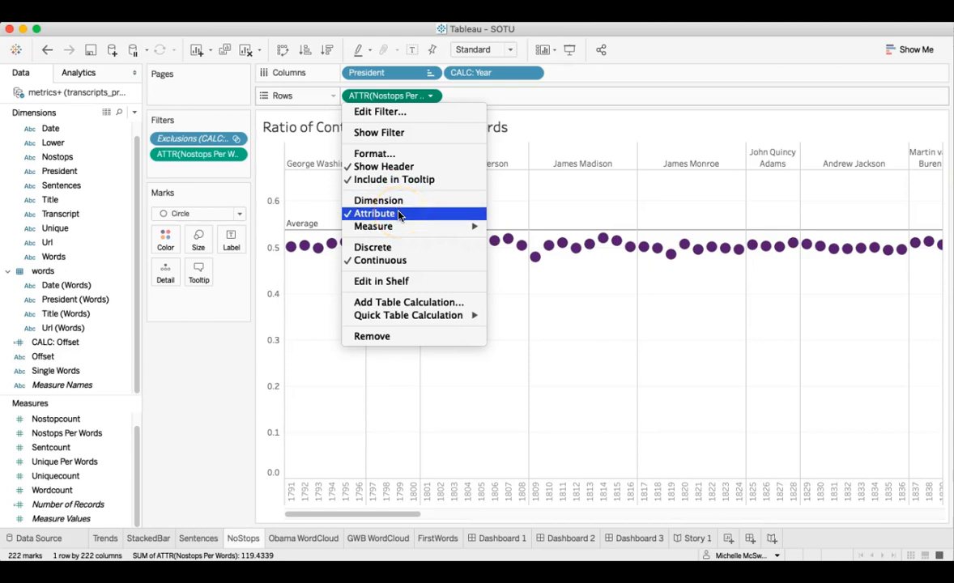
pyautogui.click(491, 99)
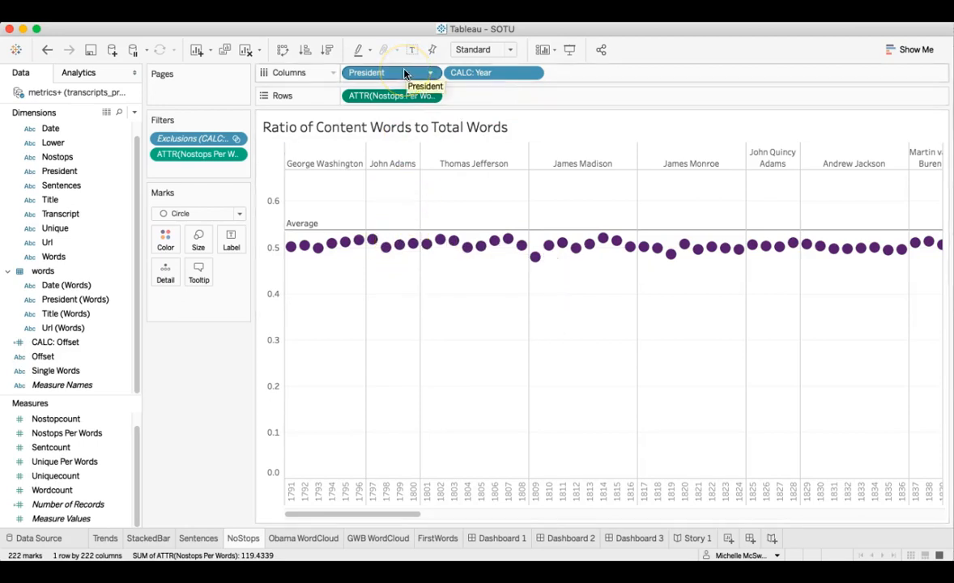
# - Review the President sort on Columns and accept it as ascending by the field CALC: Year with Median aggregation
pyautogui.click(481, 73)
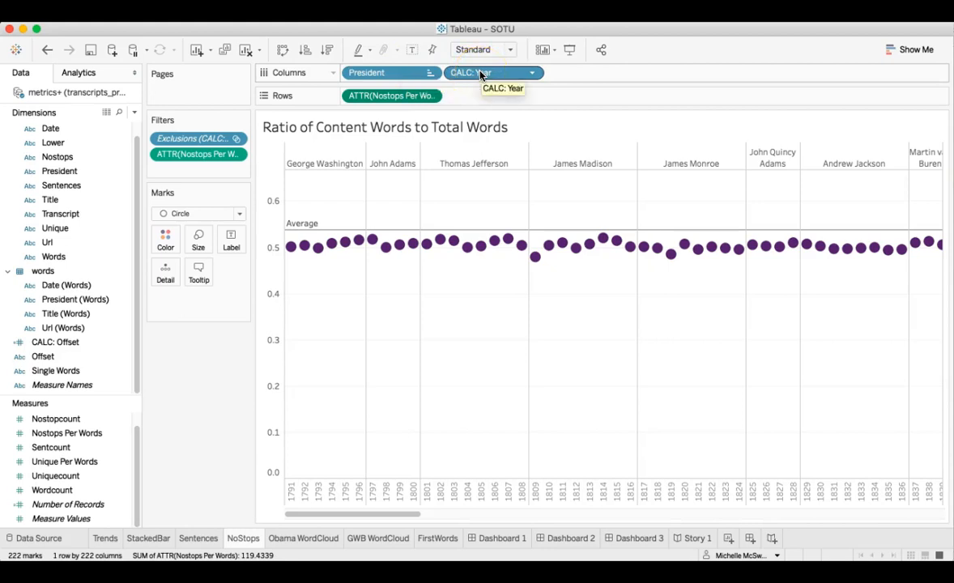
pyautogui.click(432, 74)
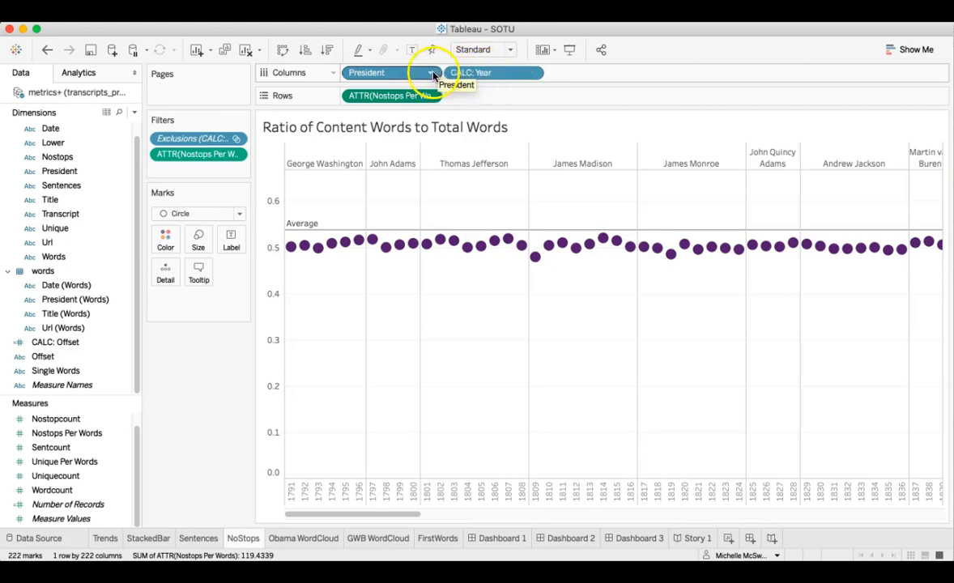
pyautogui.click(371, 143)
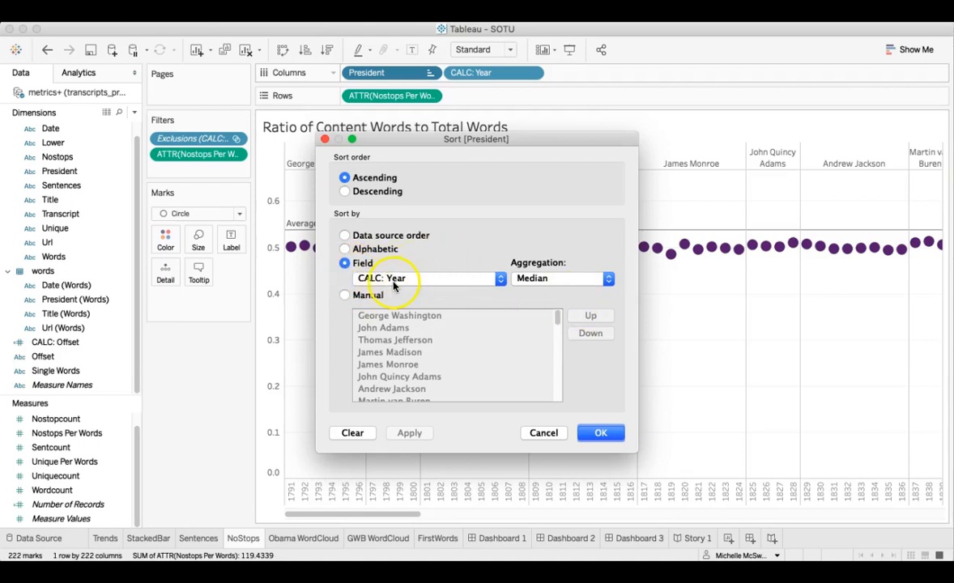
pyautogui.click(596, 435)
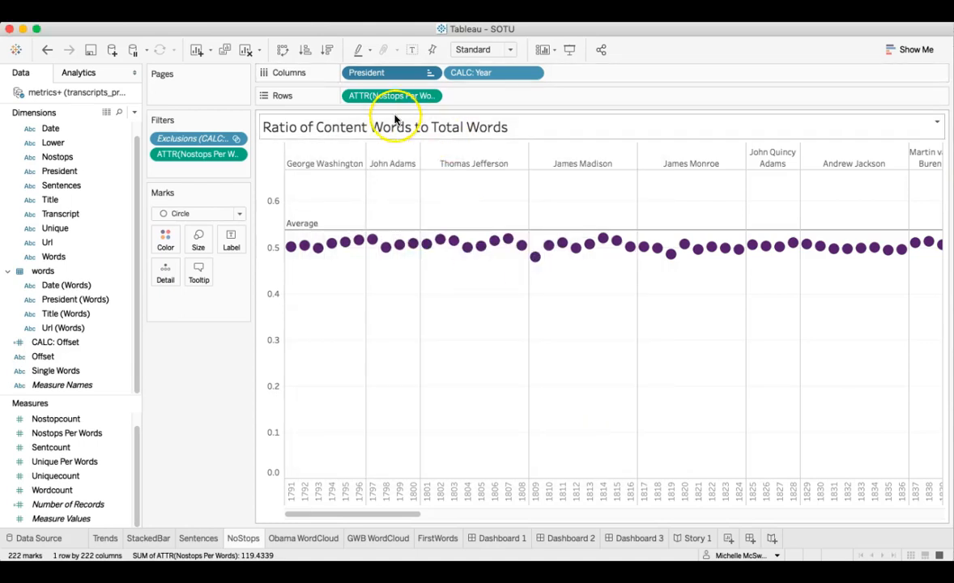
# - Set the mark type of the Ratio of Content Words to Total Words chart to Circle and enlarge the circles slightly
pyautogui.moveTo(399, 247)
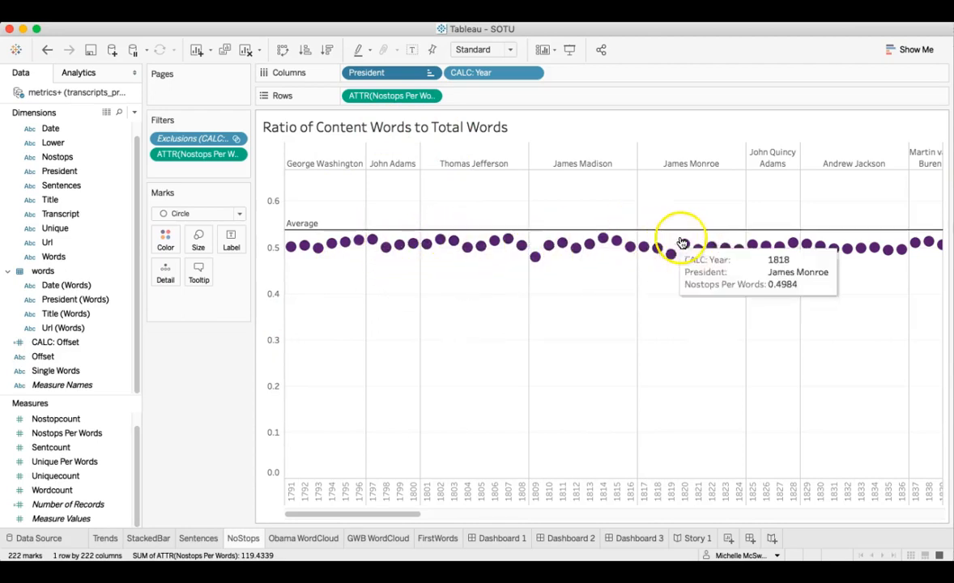
pyautogui.click(236, 215)
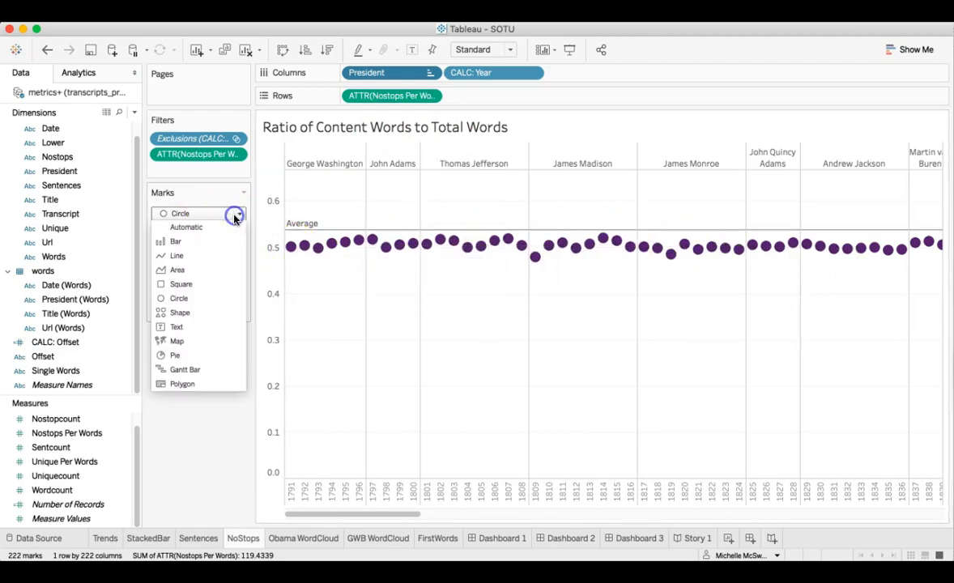
pyautogui.click(186, 298)
pyautogui.click(198, 240)
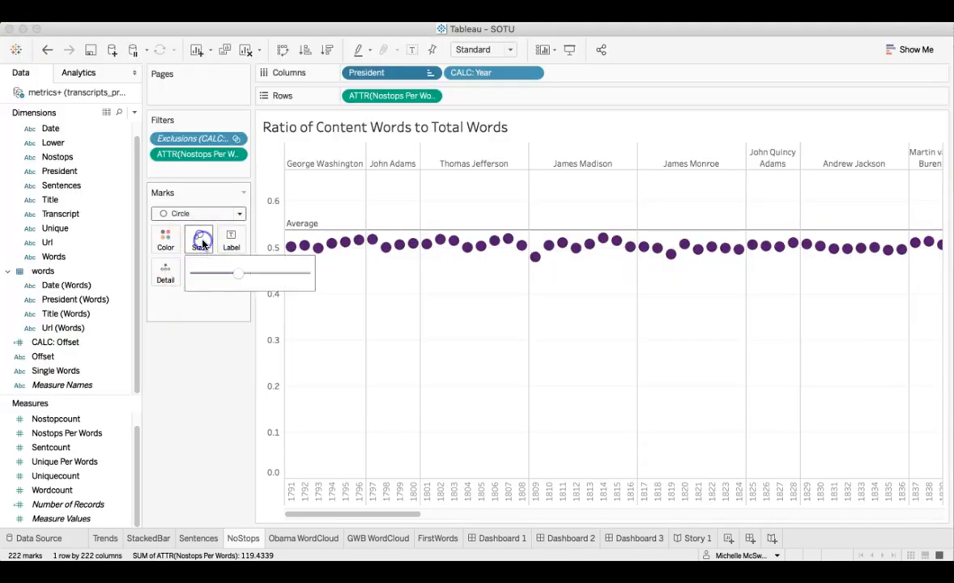
pyautogui.moveTo(238, 273); pyautogui.dragTo(247, 276)
pyautogui.click(229, 301)
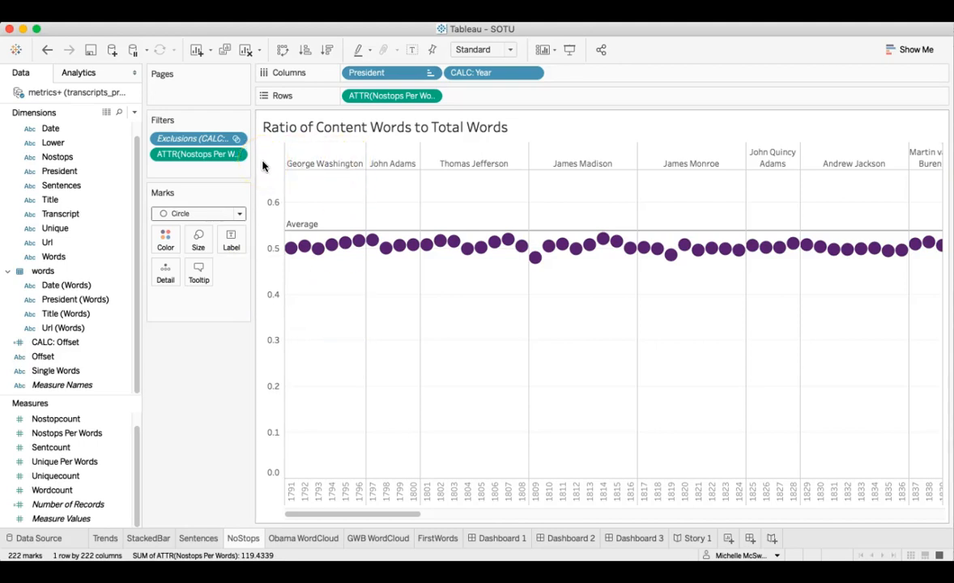
# - Review which year and president combinations the Exclusions filter leaves out, and close it without changes
pyautogui.click(193, 139)
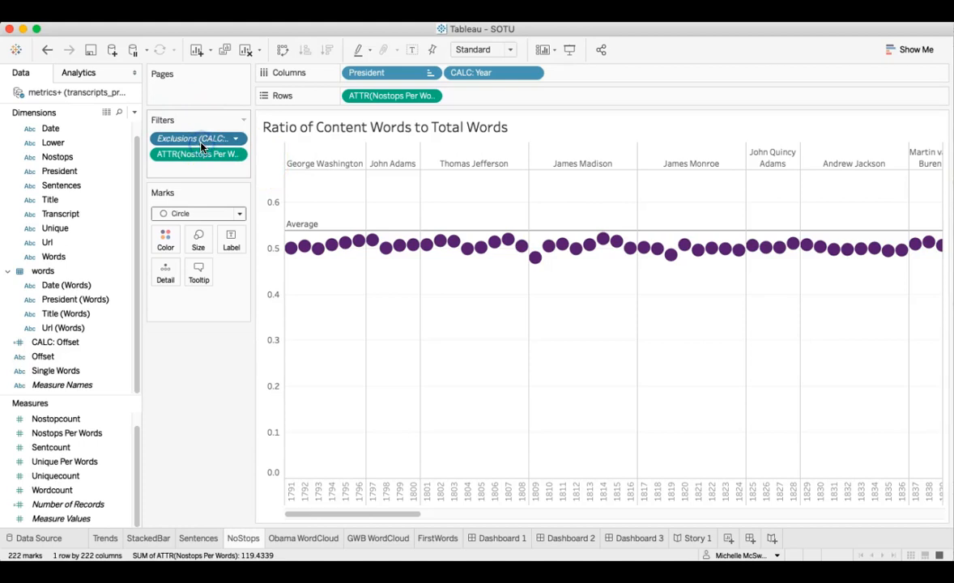
pyautogui.click(234, 141)
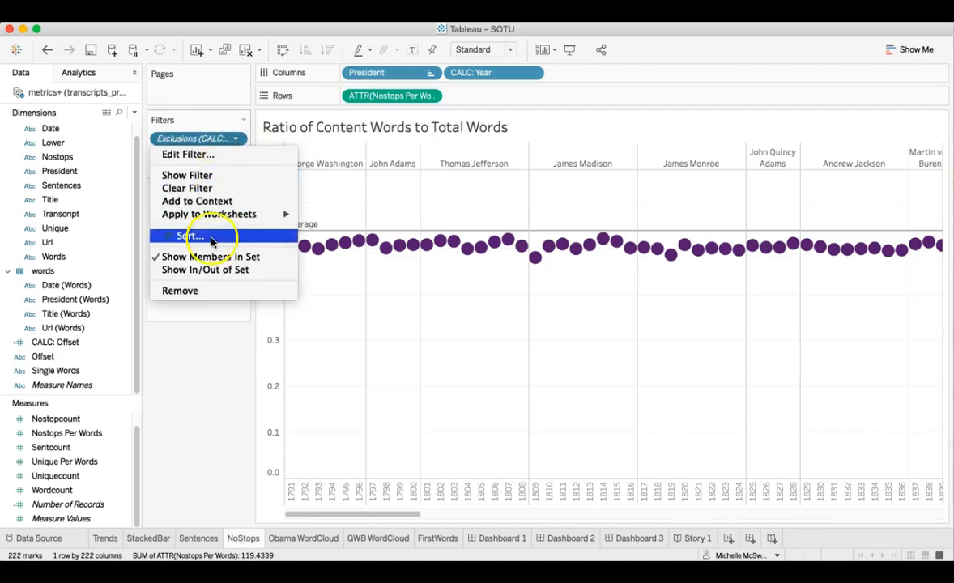
pyautogui.click(230, 153)
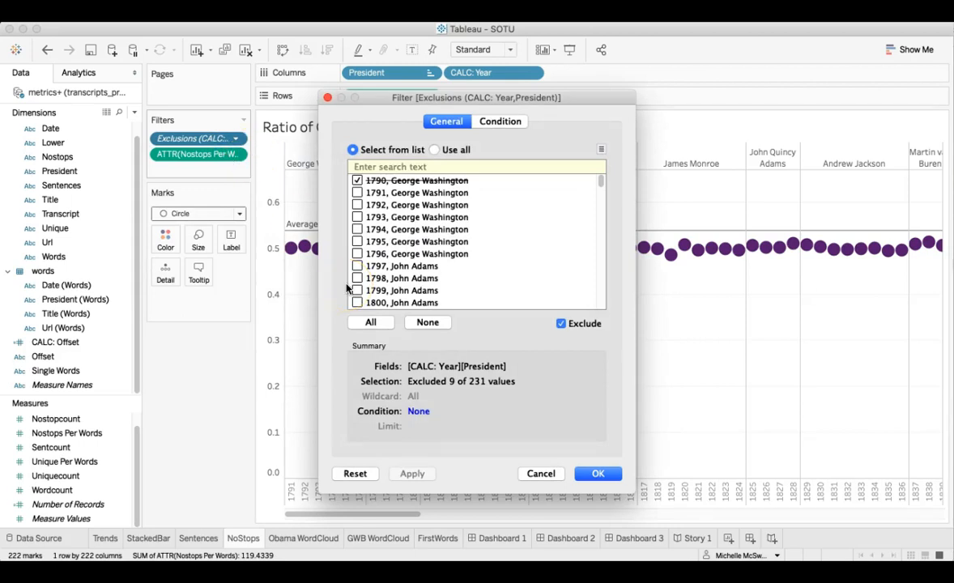
pyautogui.click(550, 479)
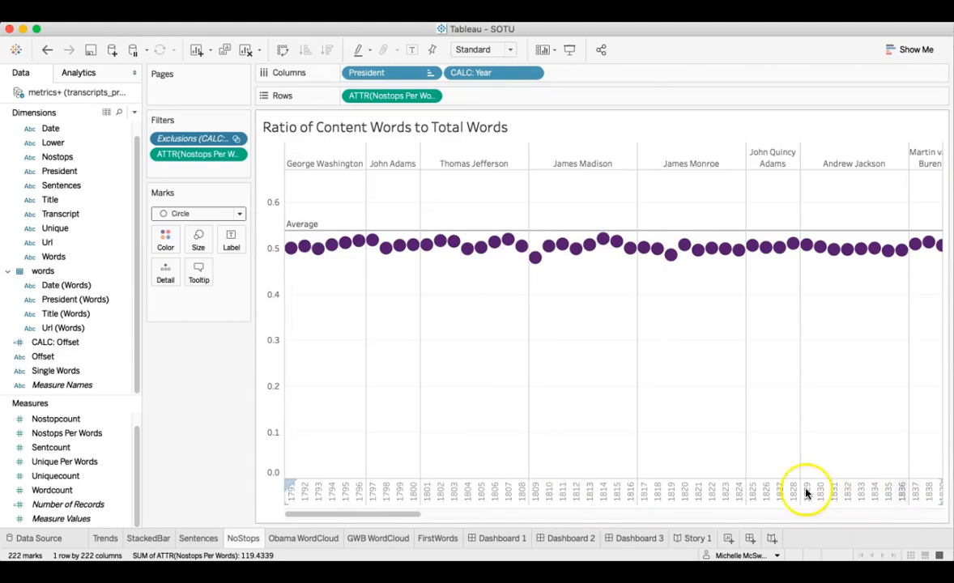
# - Examine the ratio points of the recent presidents, checking the Exclude option on William J. Clinton's 1995 point, and return to the earliest years
pyautogui.moveTo(407, 515); pyautogui.dragTo(948, 538)
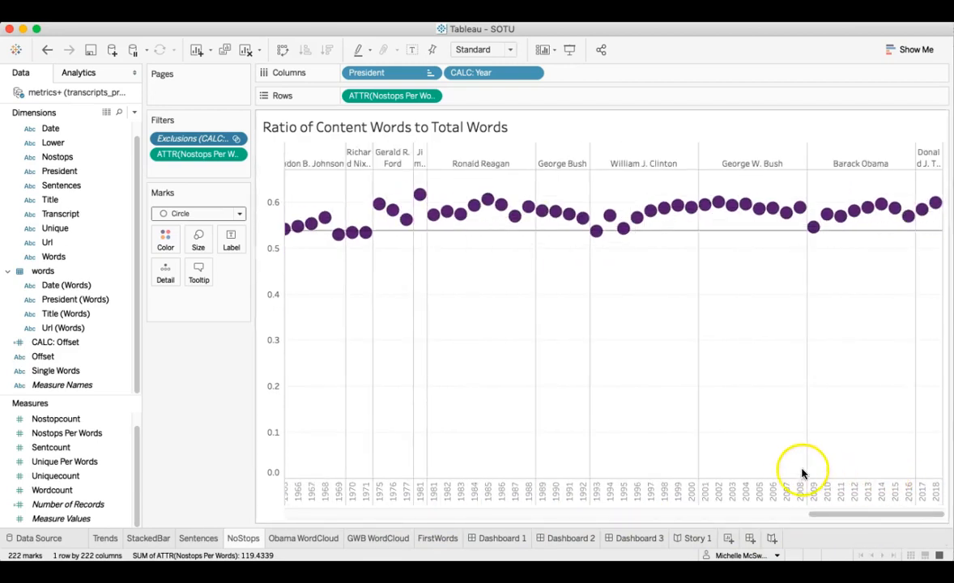
pyautogui.click(619, 231)
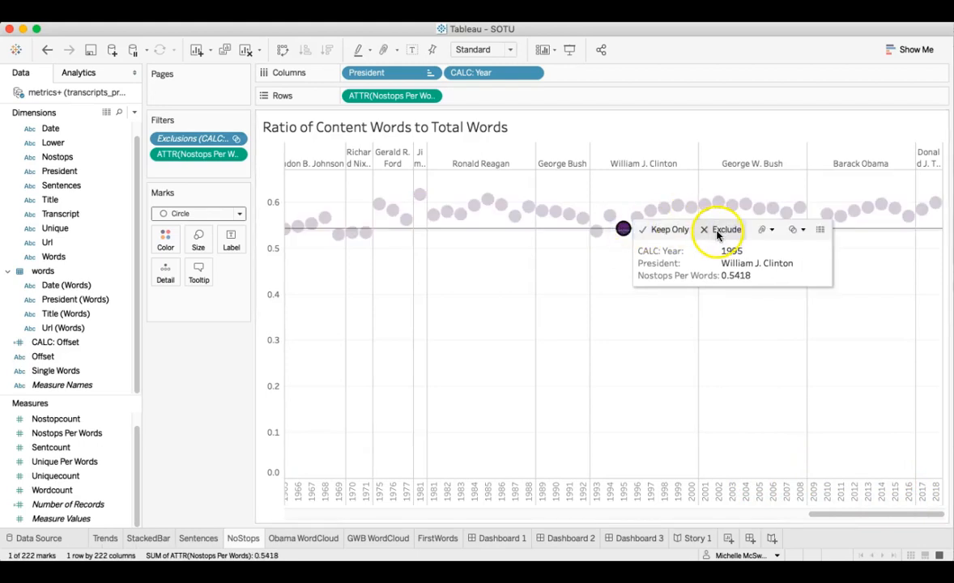
pyautogui.click(739, 402)
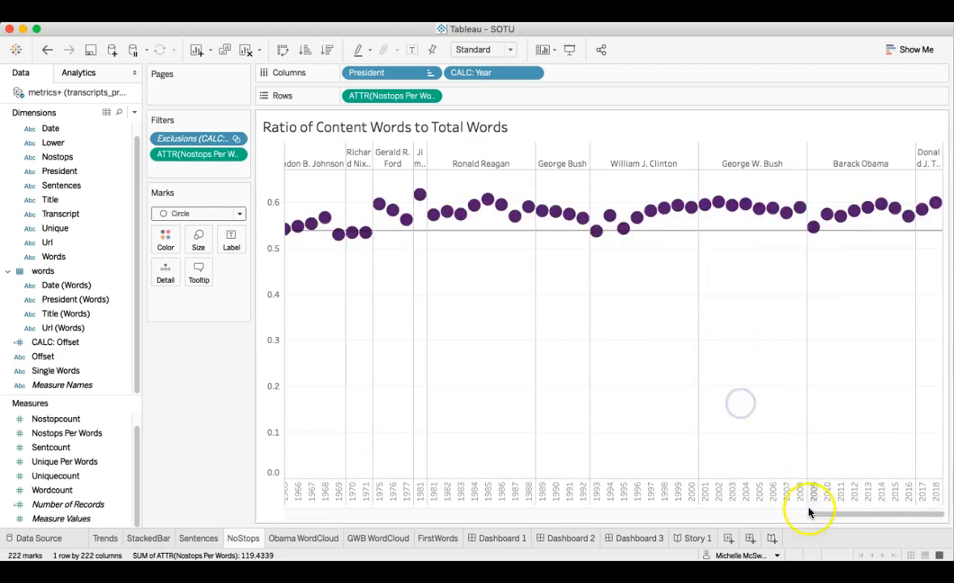
pyautogui.moveTo(816, 521); pyautogui.dragTo(187, 460)
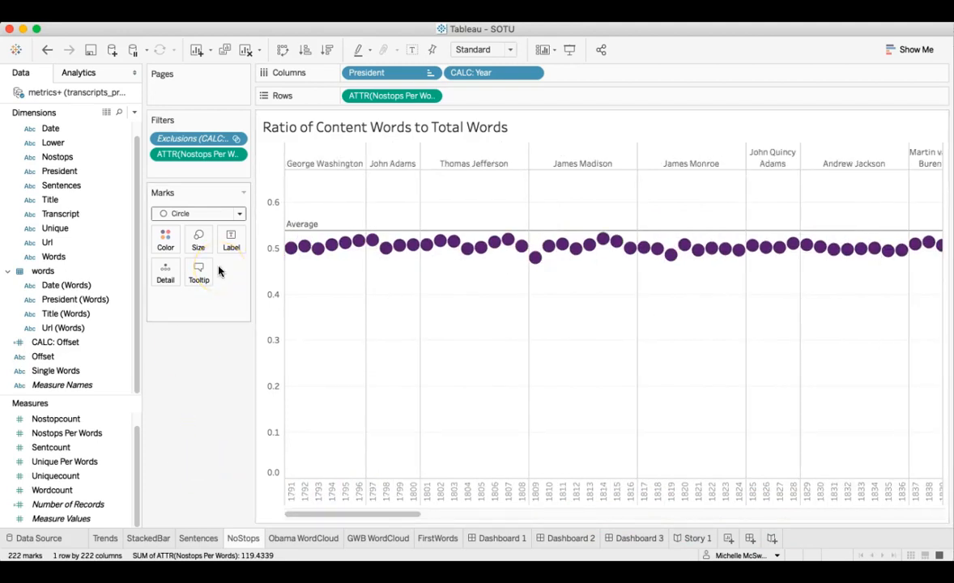
# - Compare early and recent ratios with the average line, and try adding an Average Line to the chart from the analytics options
pyautogui.moveTo(319, 230)
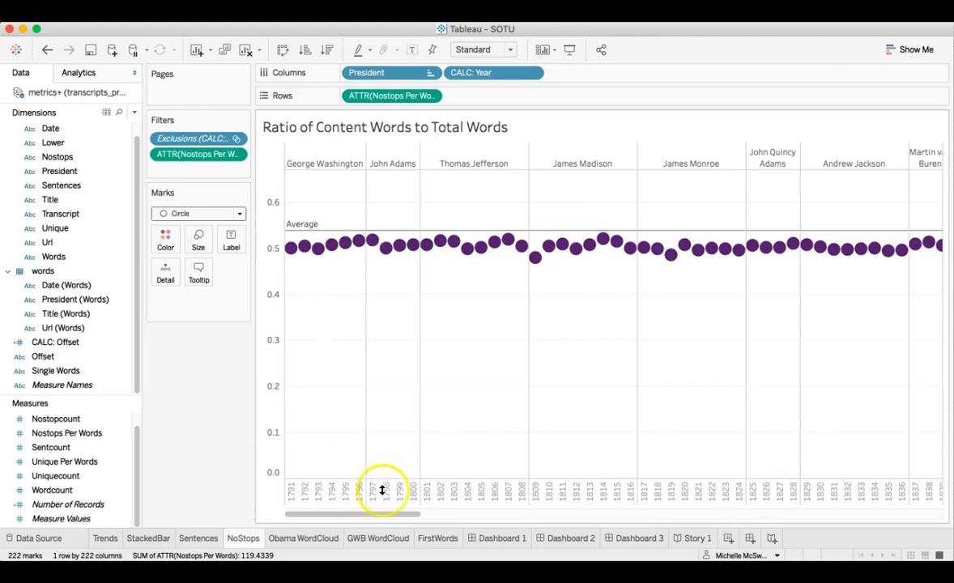
pyautogui.moveTo(395, 519); pyautogui.dragTo(917, 560)
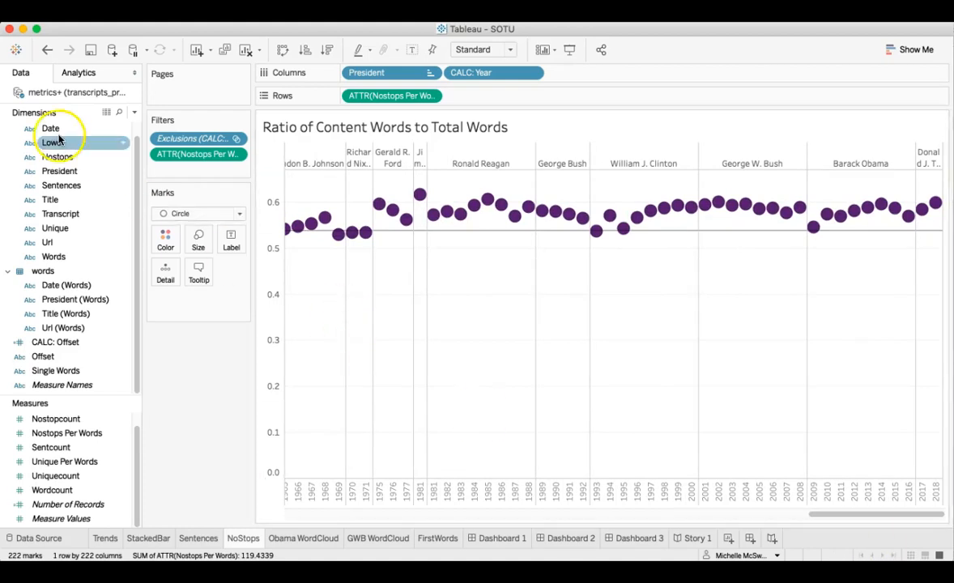
pyautogui.click(86, 80)
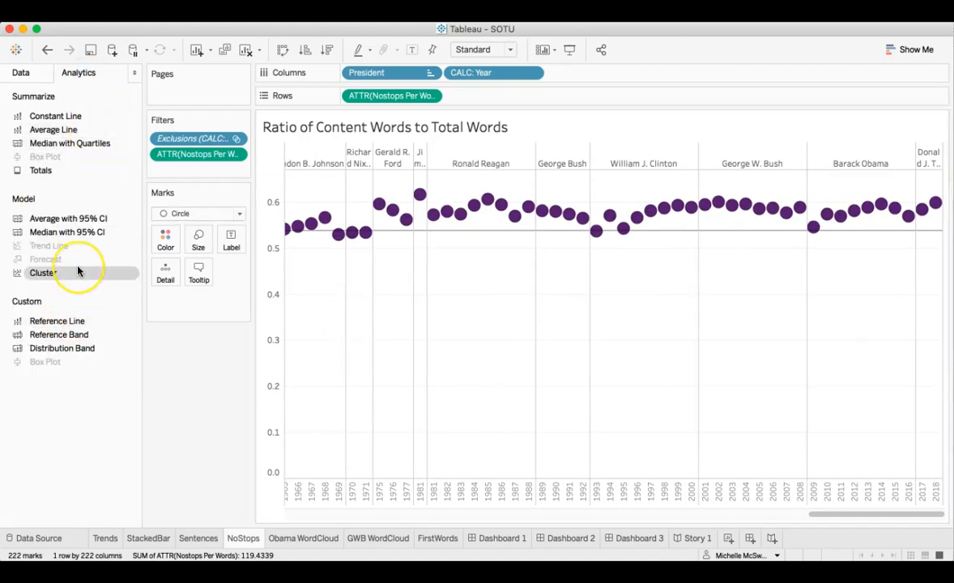
pyautogui.moveTo(53, 129); pyautogui.dragTo(147, 148)
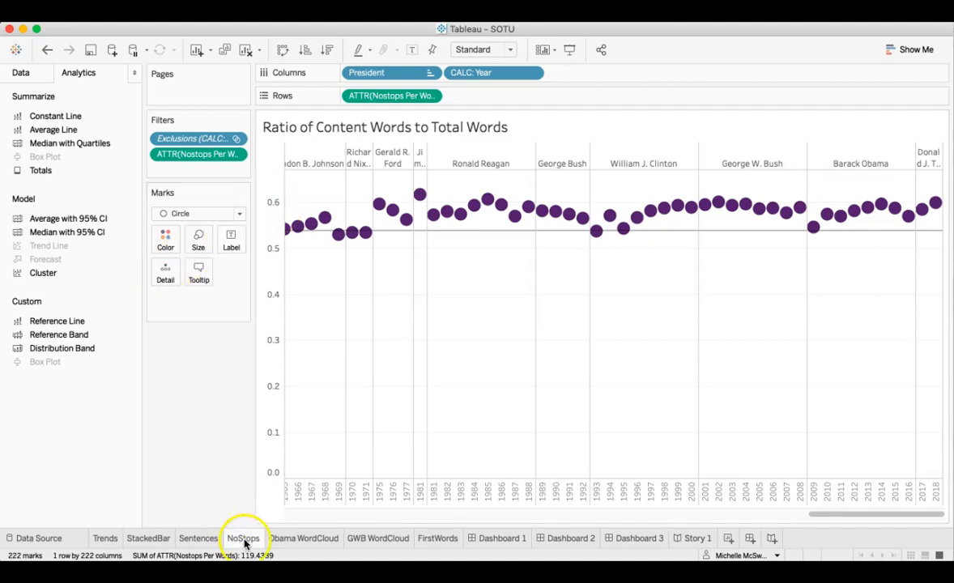
# - Open the Obama WordCloud worksheet and show its data fields instead of the analytics options
pyautogui.moveTo(278, 541)
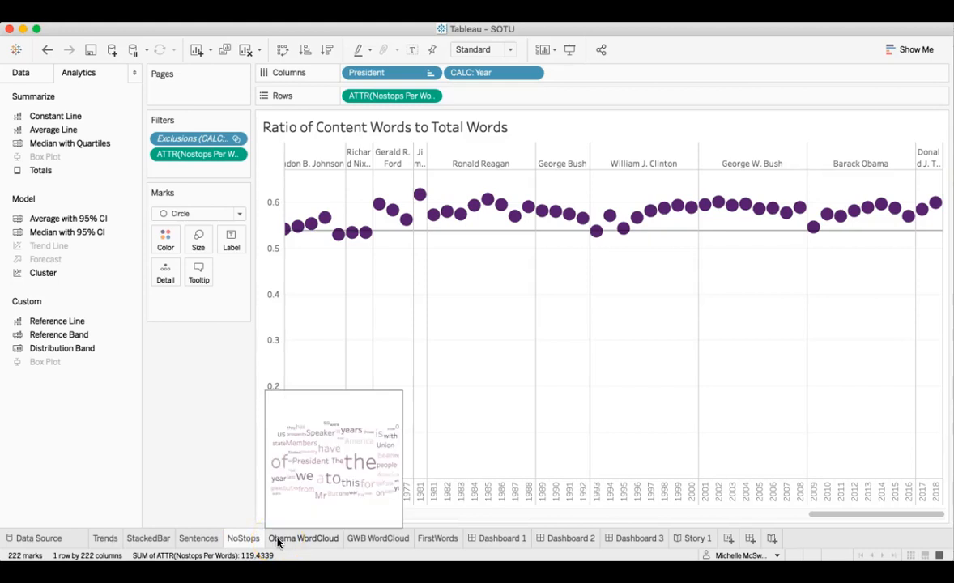
pyautogui.click(169, 472)
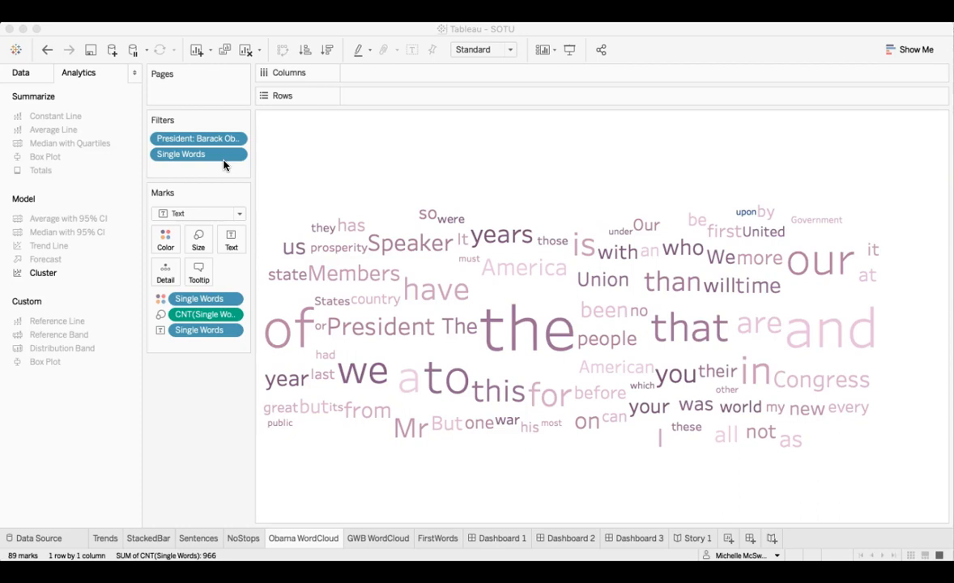
pyautogui.click(21, 73)
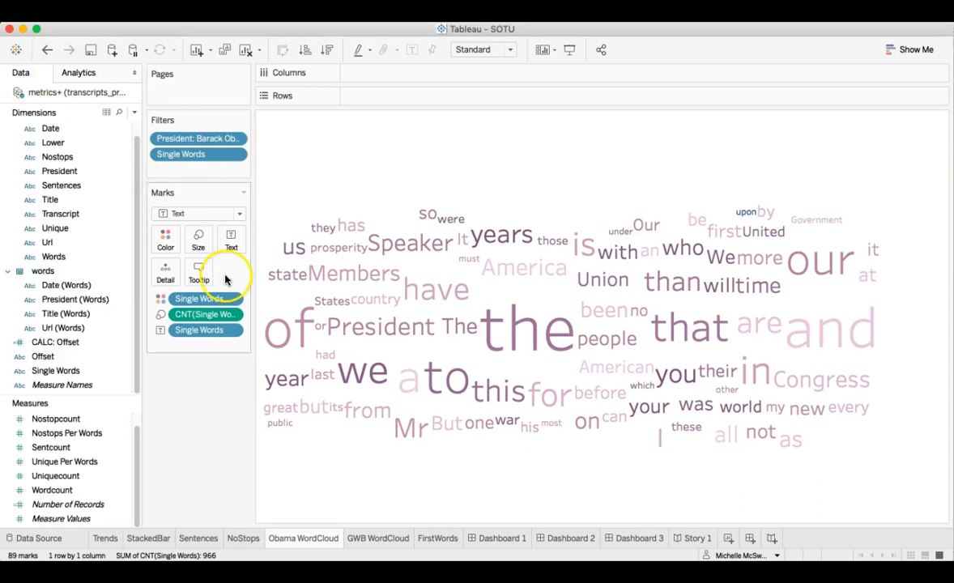
# - Review which president the President filter keeps in the Obama WordCloud worksheet, and close the filter without changes
pyautogui.click(80, 478)
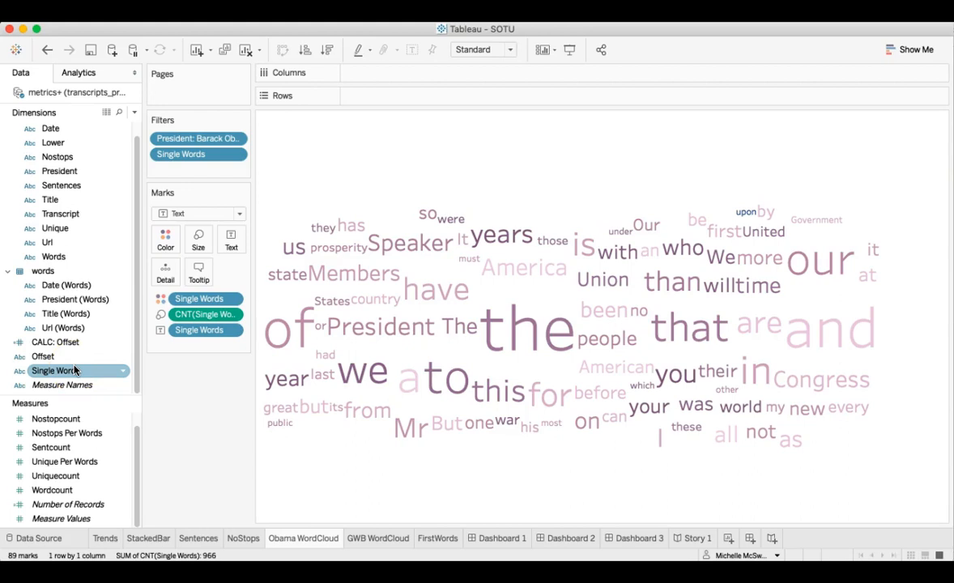
pyautogui.click(187, 139)
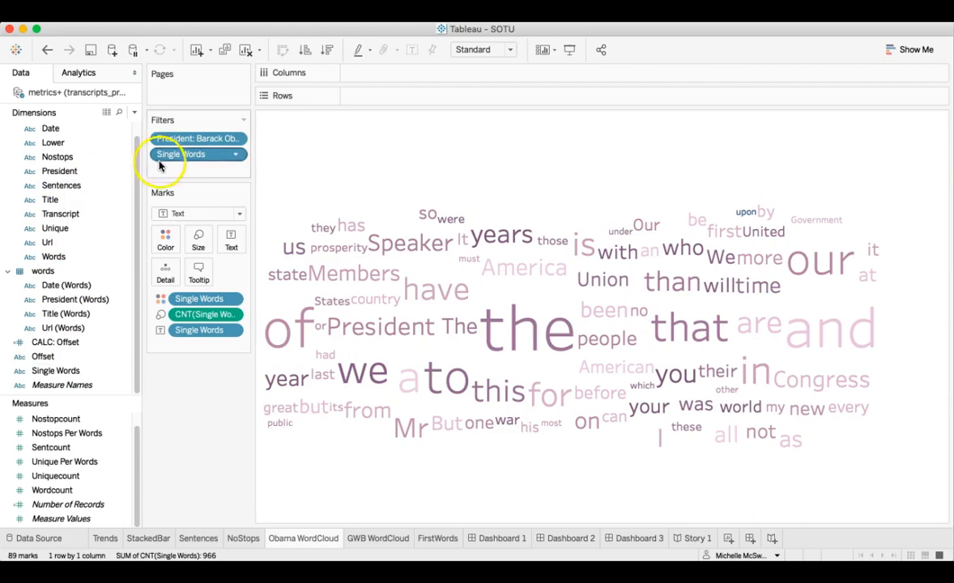
pyautogui.click(54, 215)
pyautogui.click(60, 171)
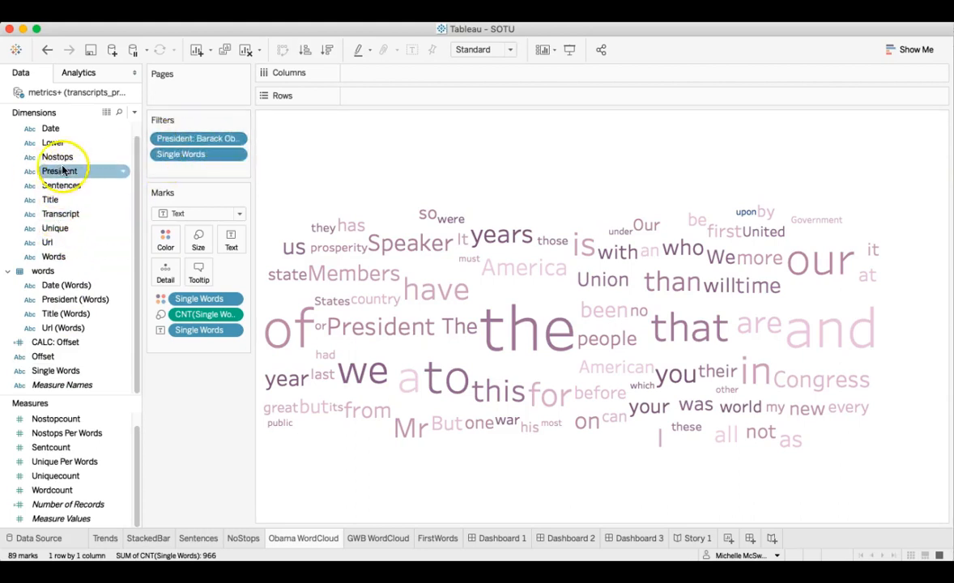
pyautogui.click(202, 154)
pyautogui.click(235, 139)
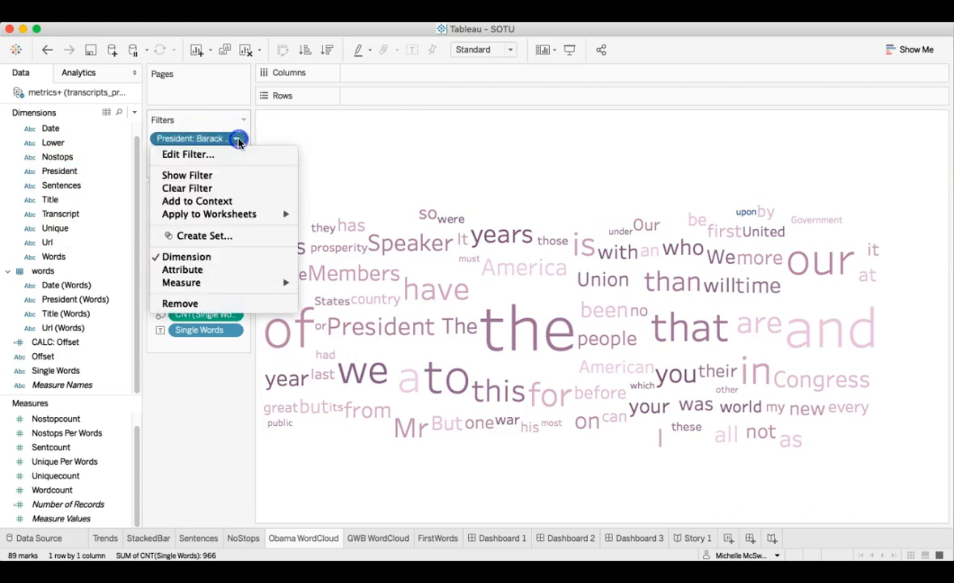
pyautogui.click(230, 156)
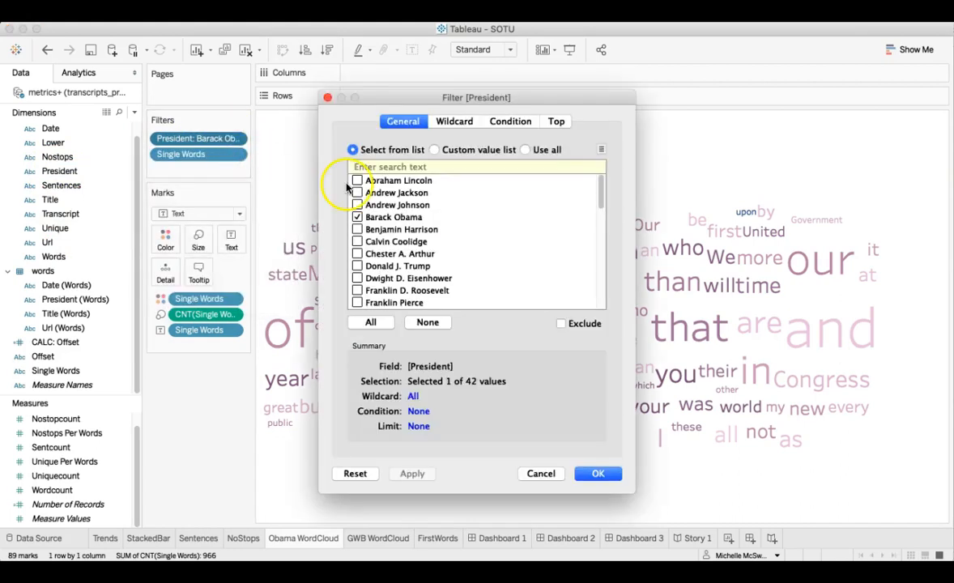
pyautogui.click(547, 473)
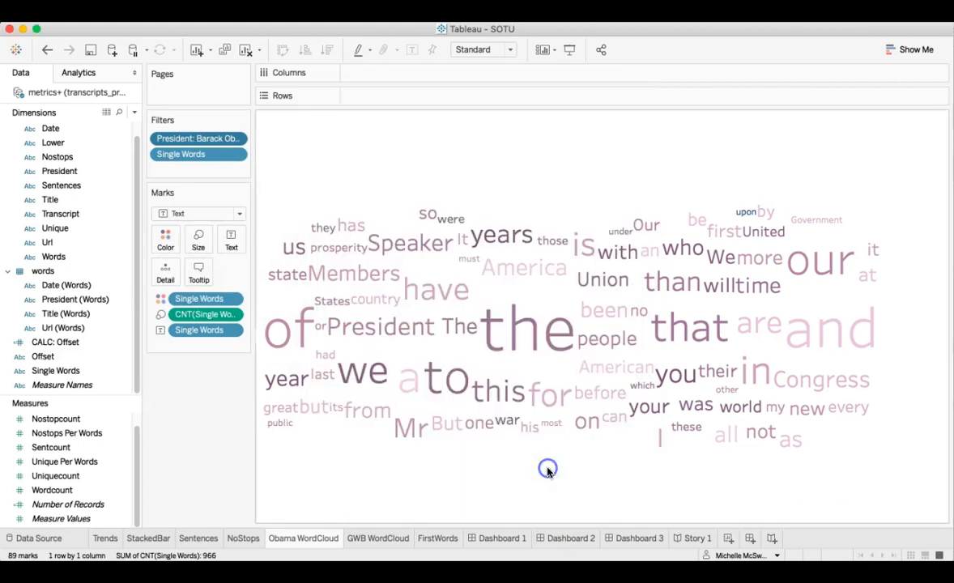
# - Review the top-words limit set in the Single Words filter, and close it without changes
pyautogui.click(236, 154)
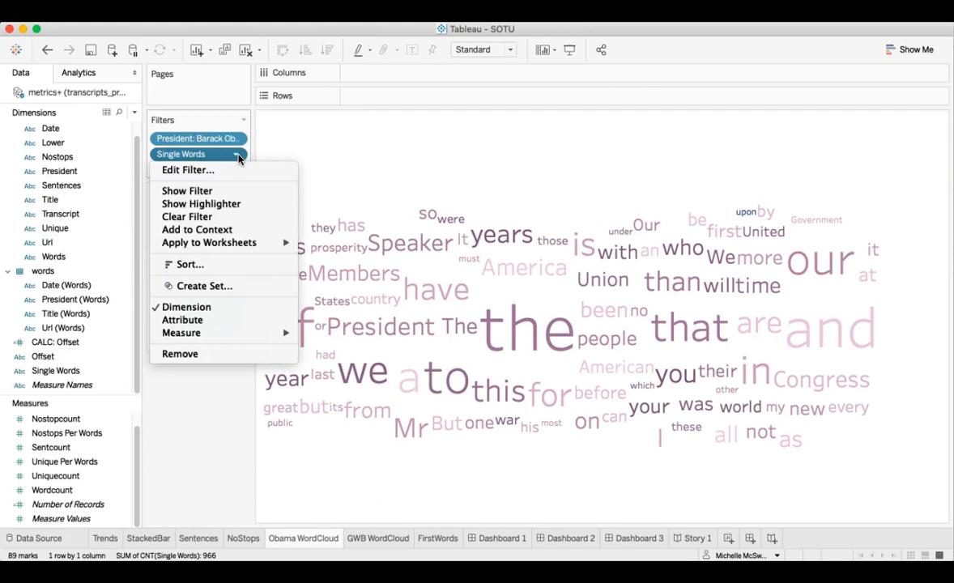
pyautogui.click(238, 171)
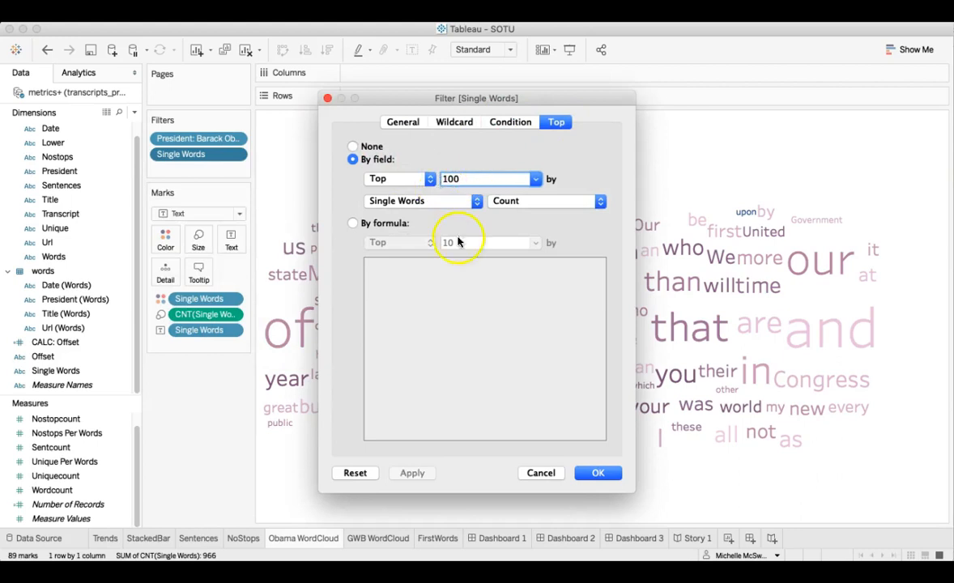
pyautogui.click(541, 473)
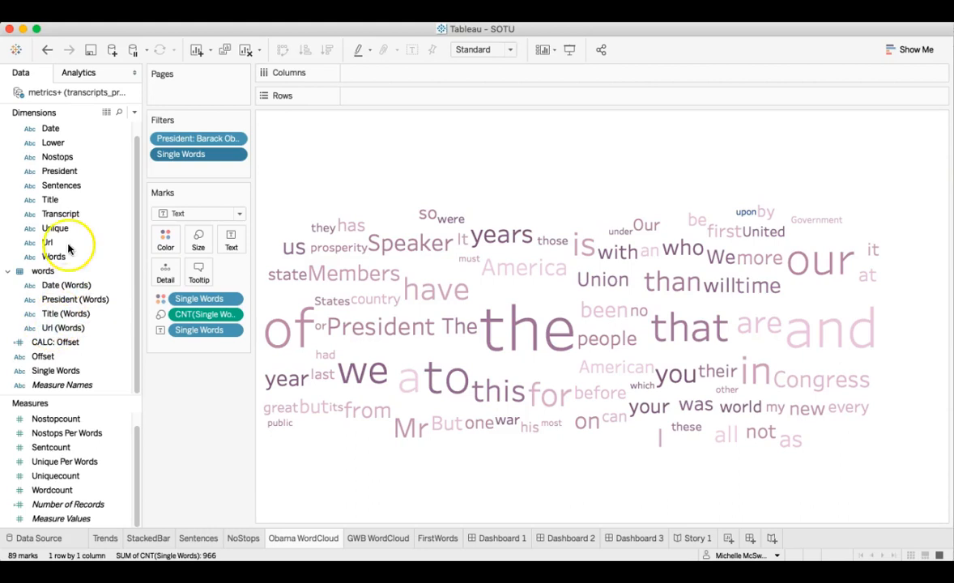
# - Try sizing the words by Single Words as a plain dimension instead of its count
pyautogui.click(59, 201)
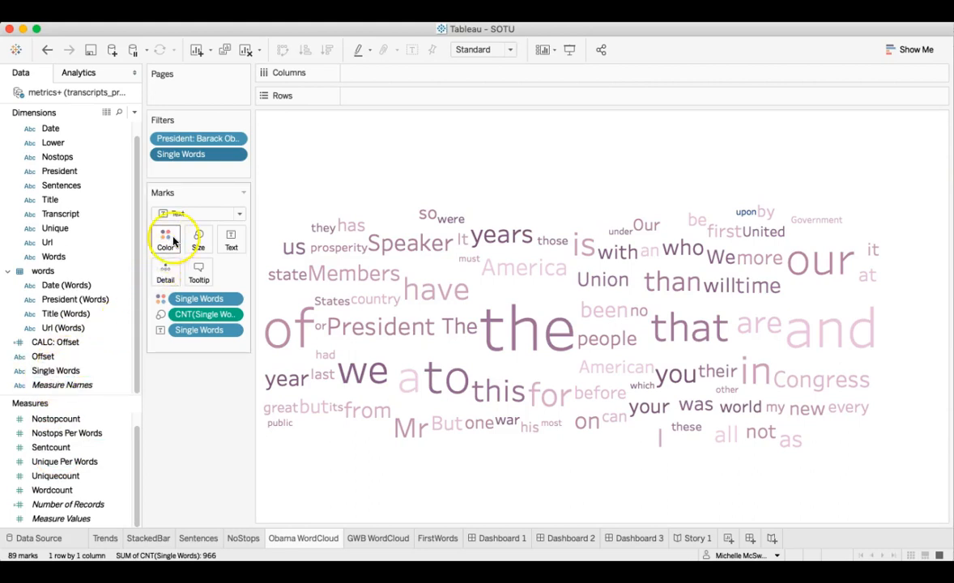
pyautogui.click(65, 386)
pyautogui.moveTo(49, 374); pyautogui.dragTo(232, 243)
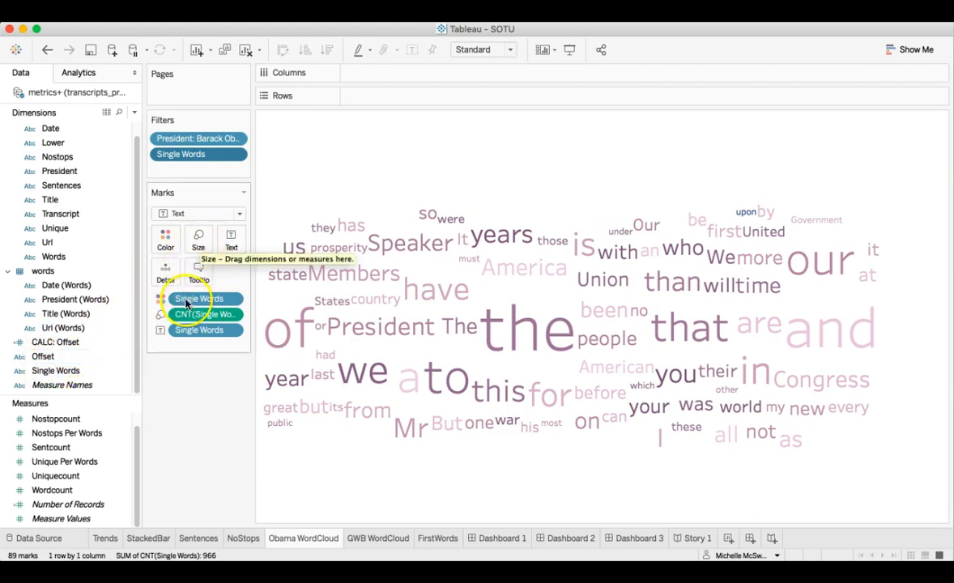
pyautogui.click(233, 316)
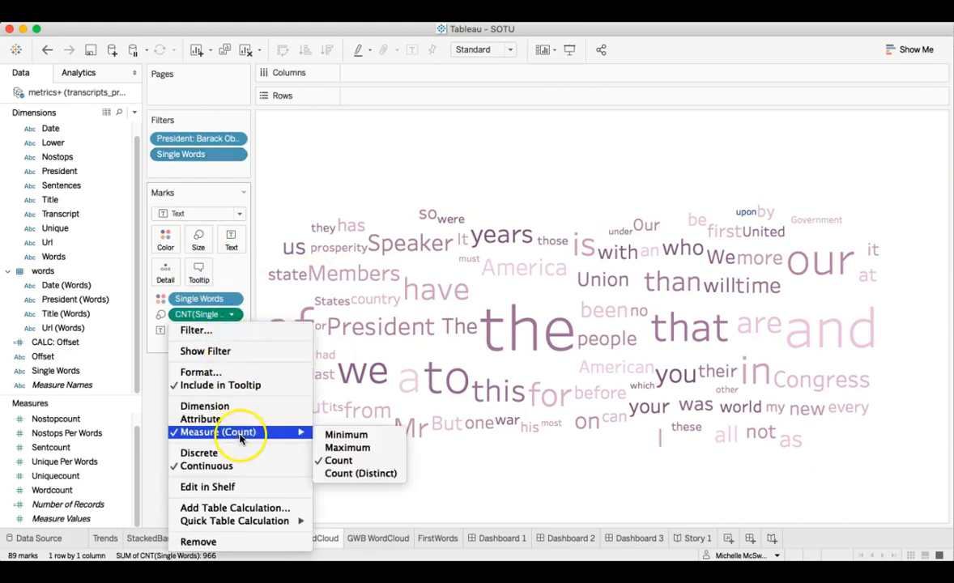
pyautogui.click(354, 461)
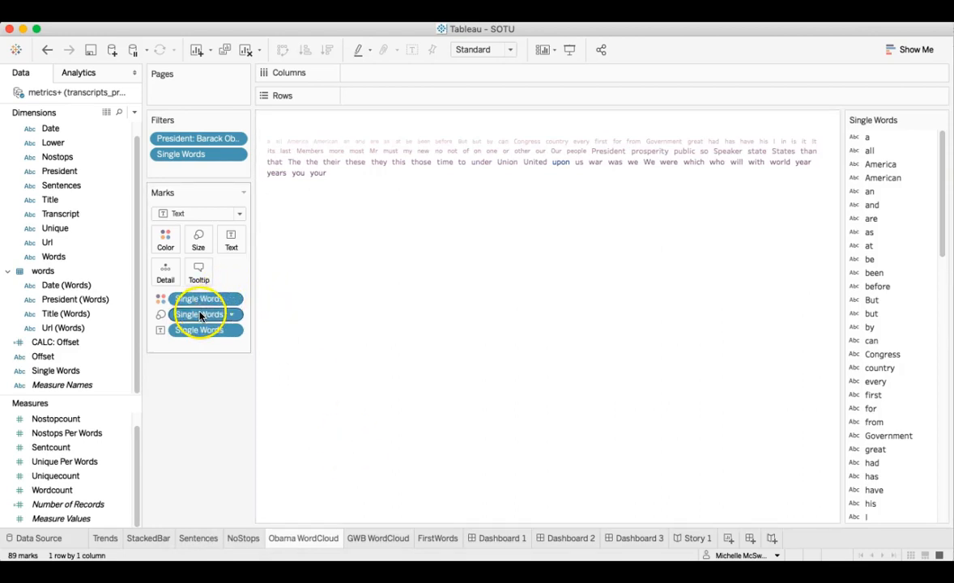
pyautogui.moveTo(298, 178)
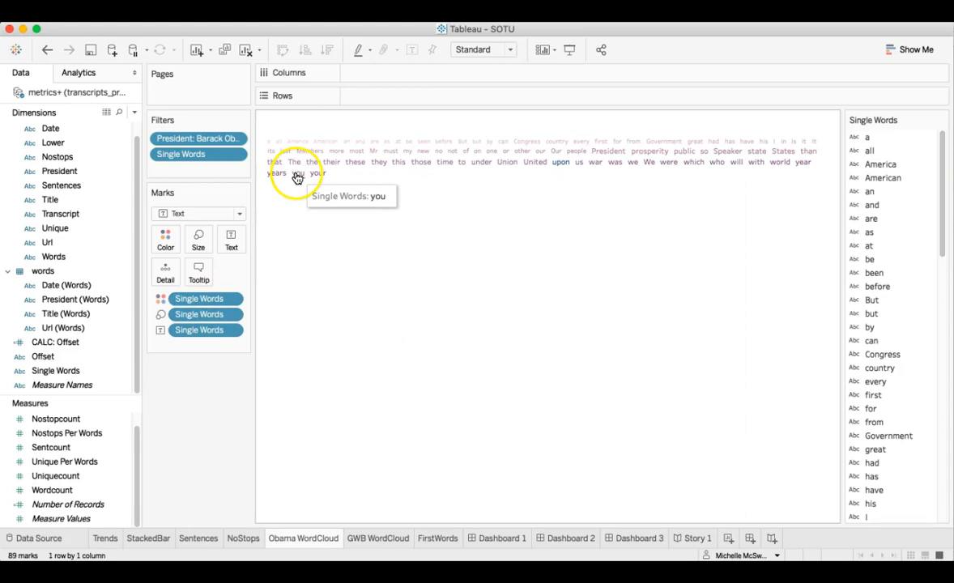
pyautogui.click(240, 213)
pyautogui.click(183, 326)
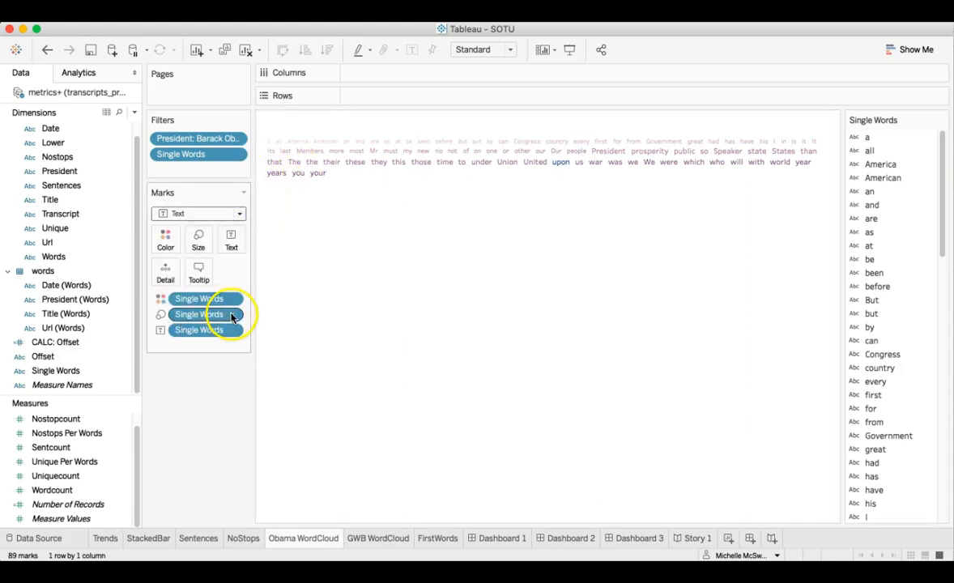
# - Set the Single Words field that controls text size to a Count measure
pyautogui.click(231, 315)
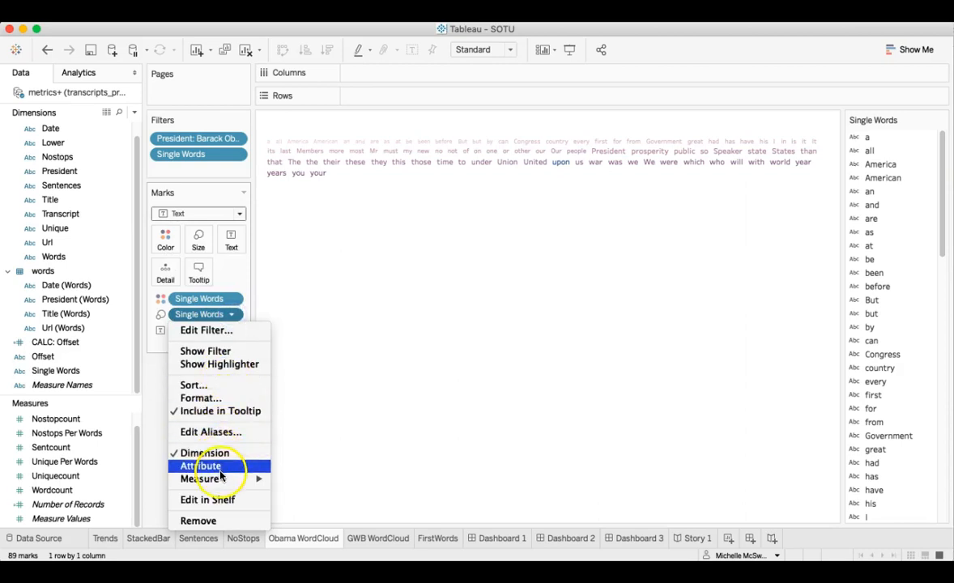
pyautogui.moveTo(220, 478)
pyautogui.click(299, 506)
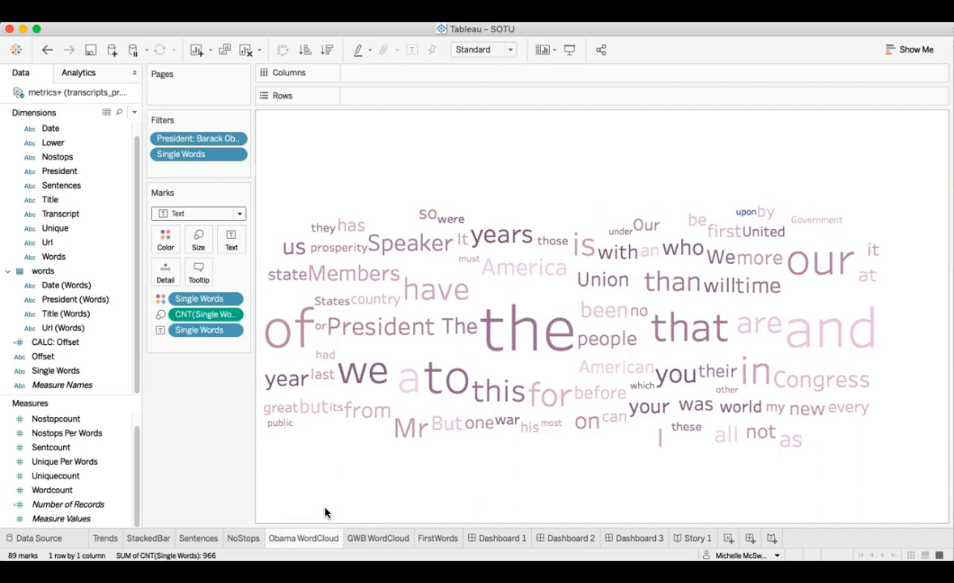
# - Inspect individual word counts in the Obama cloud, and open the GWB WordCloud worksheet to view its President filter options
pyautogui.moveTo(553, 328)
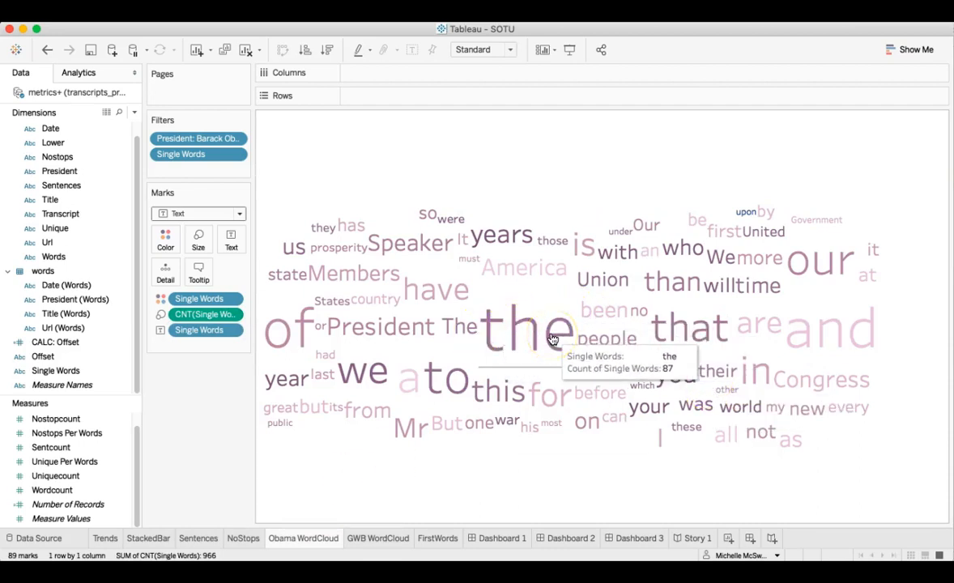
pyautogui.moveTo(615, 337)
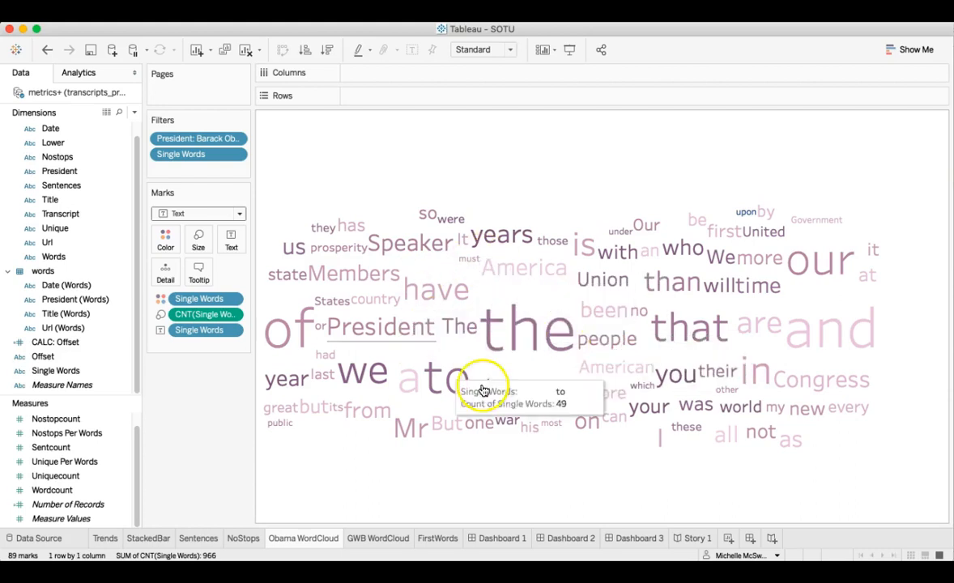
pyautogui.click(368, 538)
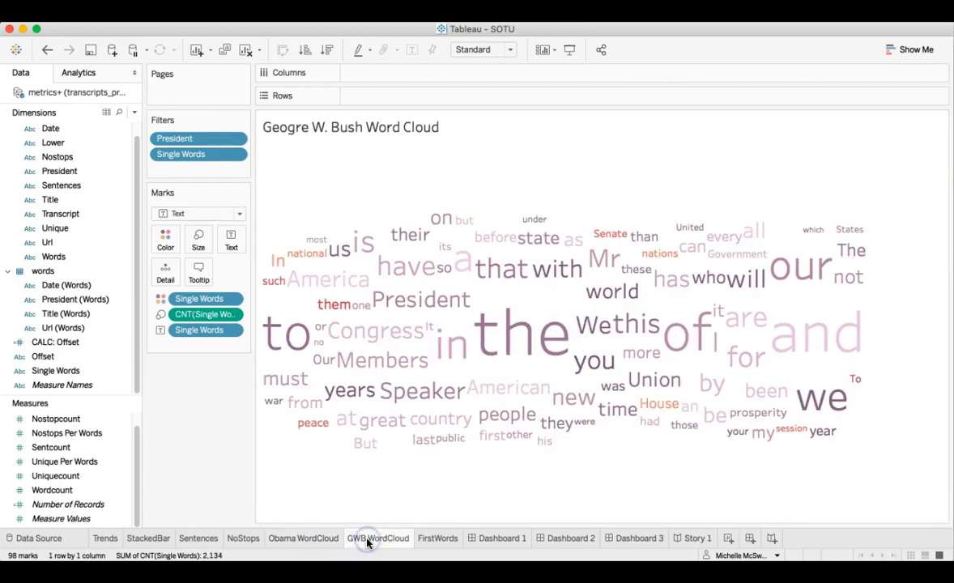
pyautogui.click(232, 140)
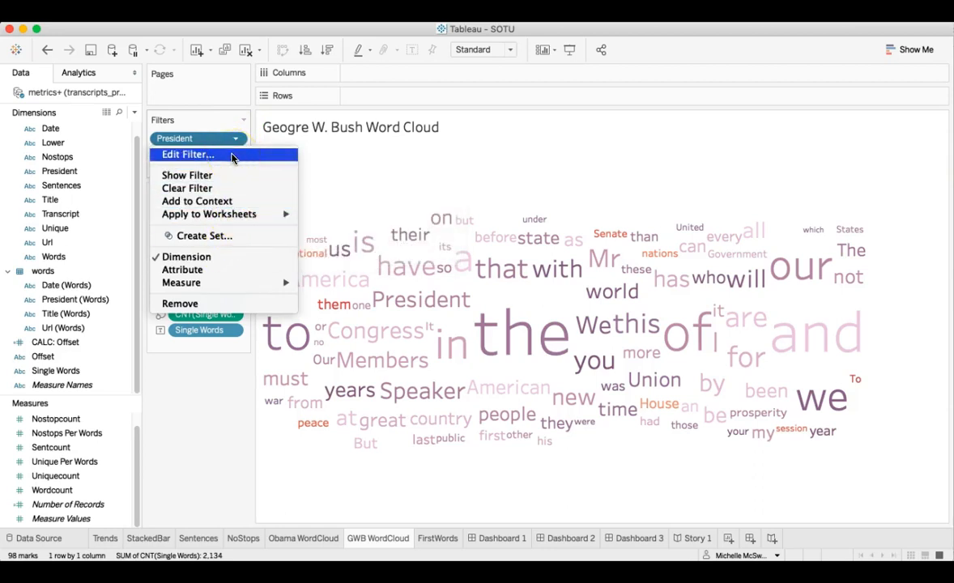
# - Open the FirstWords worksheet and review which word positions its Offset filter includes, leaving the selection as is
pyautogui.click(437, 538)
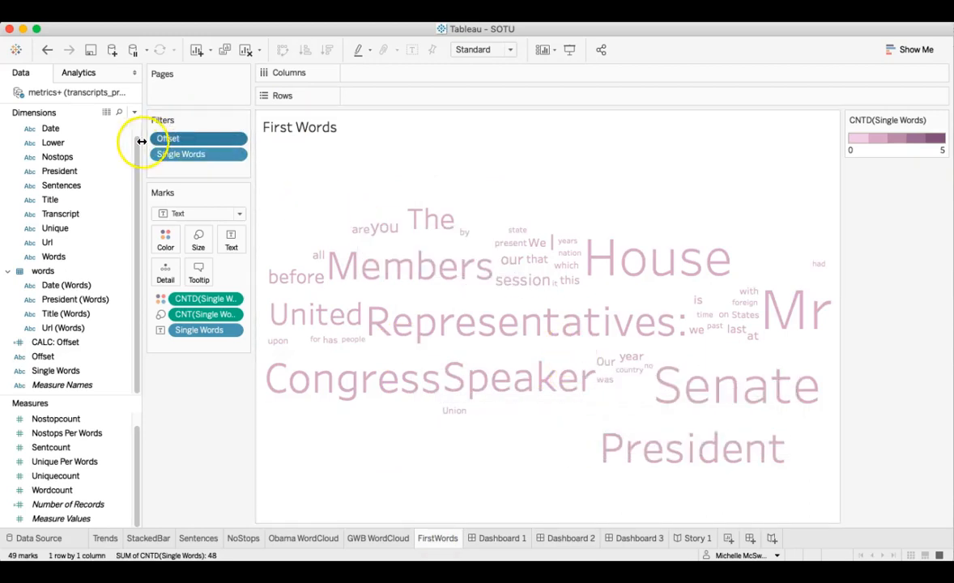
pyautogui.click(238, 138)
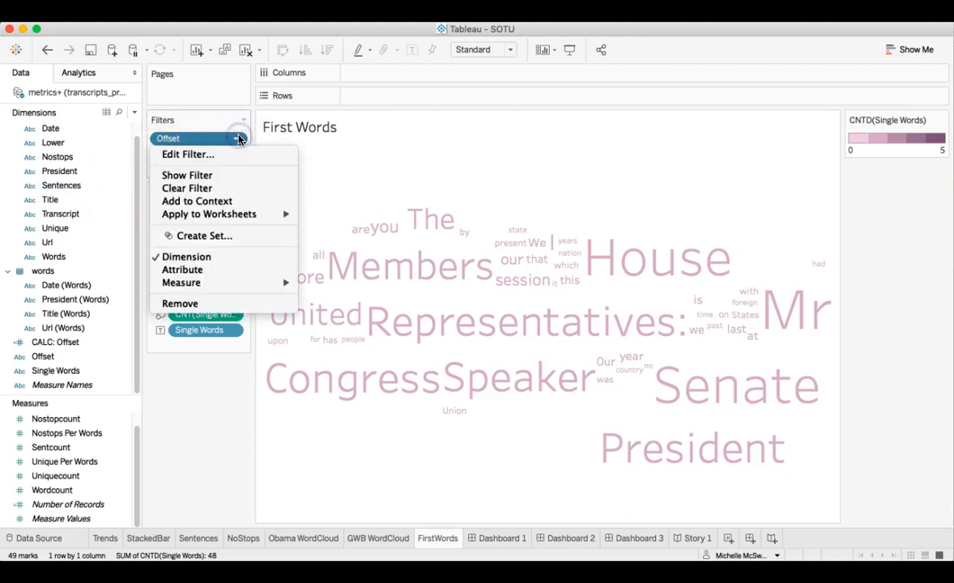
pyautogui.click(228, 155)
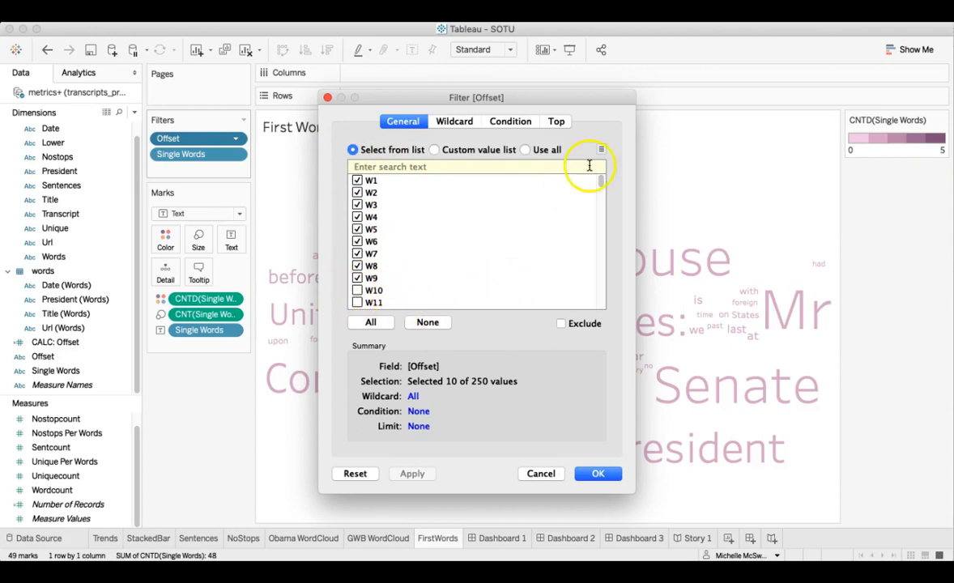
pyautogui.moveTo(600, 185); pyautogui.dragTo(607, 370)
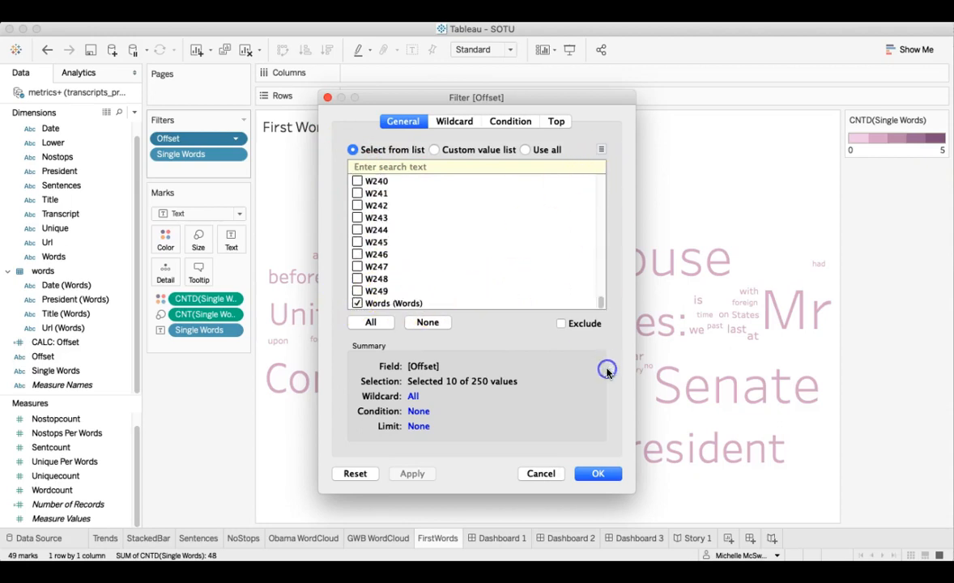
pyautogui.click(592, 471)
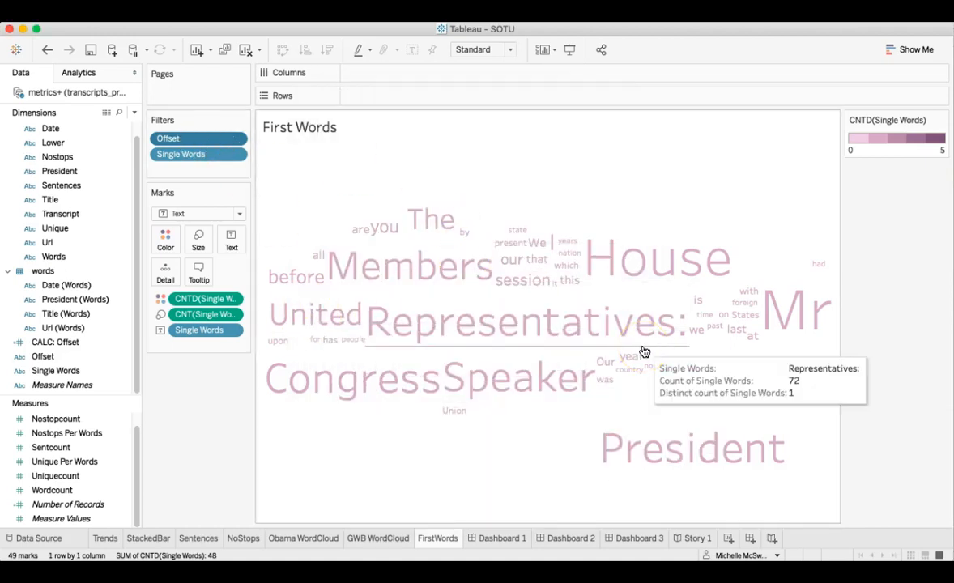
# - Check the options for excluding the word "Representatives:" from the First Words cloud, and dismiss them without choosing one
pyautogui.rightClick(538, 313)
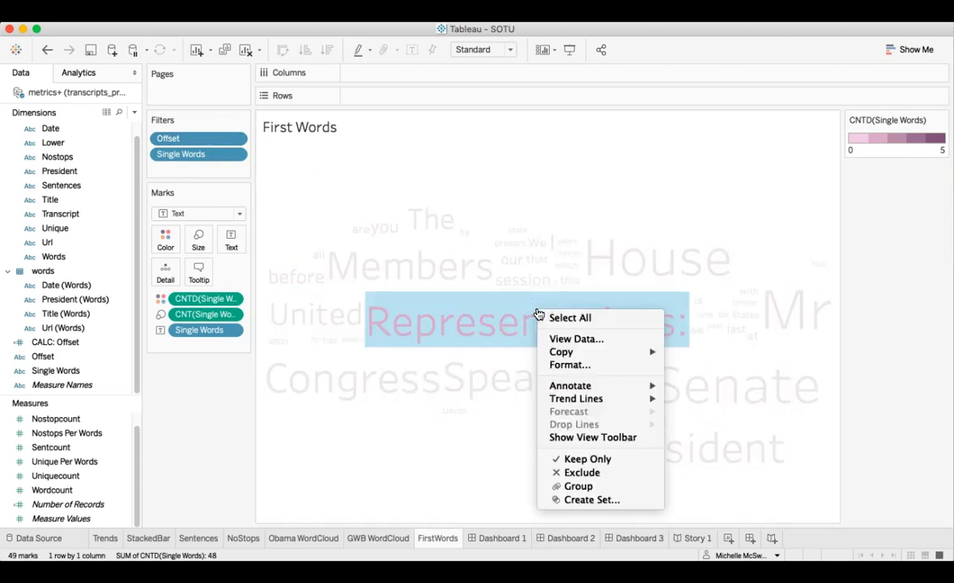
pyautogui.click(612, 168)
pyautogui.click(612, 167)
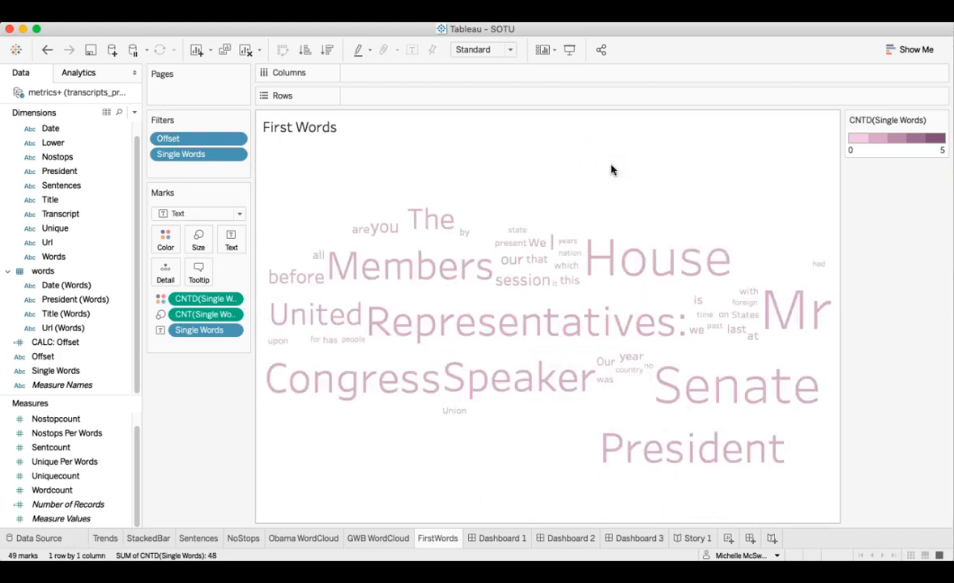
# - Review the layouts of Dashboard 1, Dashboard 3 and Dashboard 2
pyautogui.click(490, 539)
pyautogui.click(617, 300)
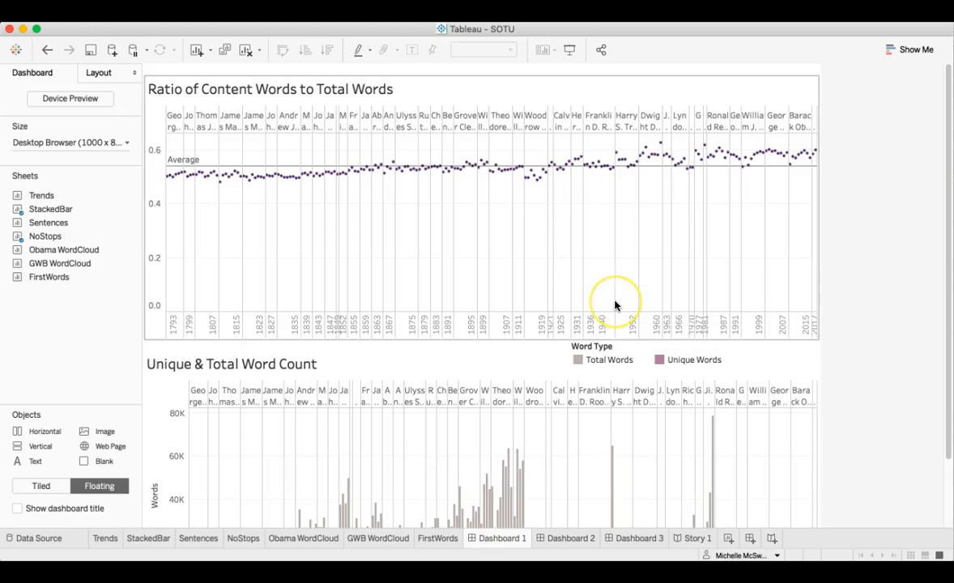
pyautogui.click(622, 539)
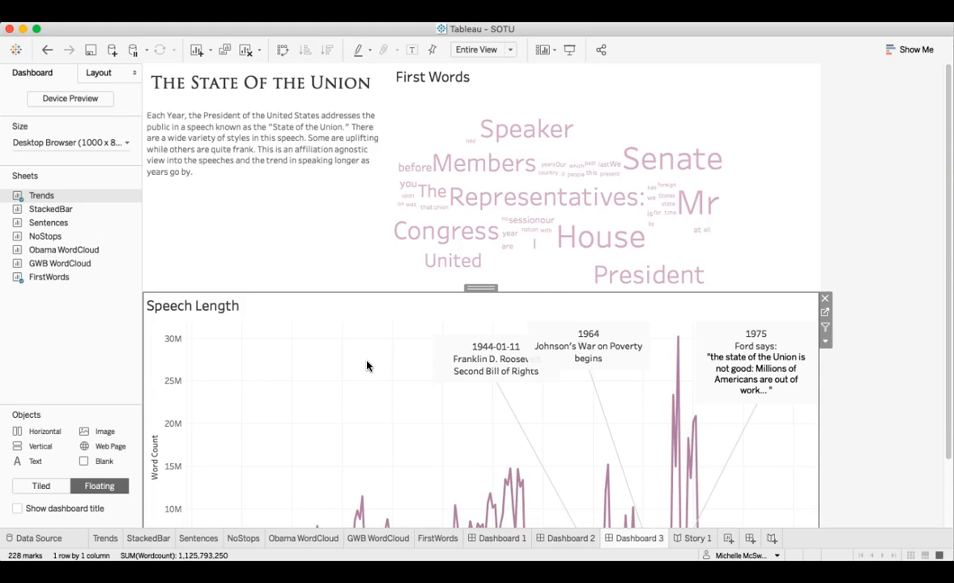
pyautogui.click(504, 539)
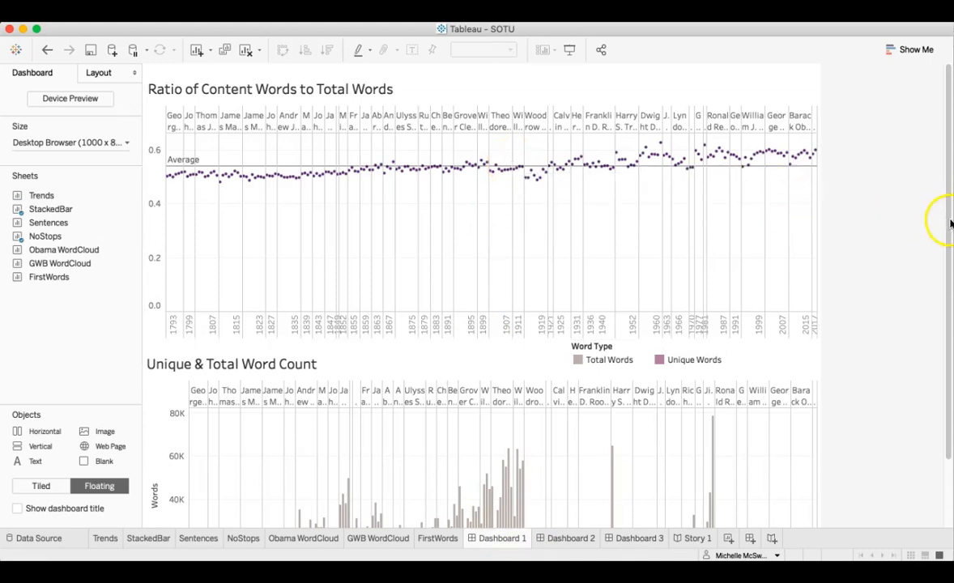
pyautogui.moveTo(950, 223)
pyautogui.mouseDown()
pyautogui.moveTo(951, 302)
pyautogui.moveTo(951, 233)
pyautogui.mouseUp()
pyautogui.click(577, 539)
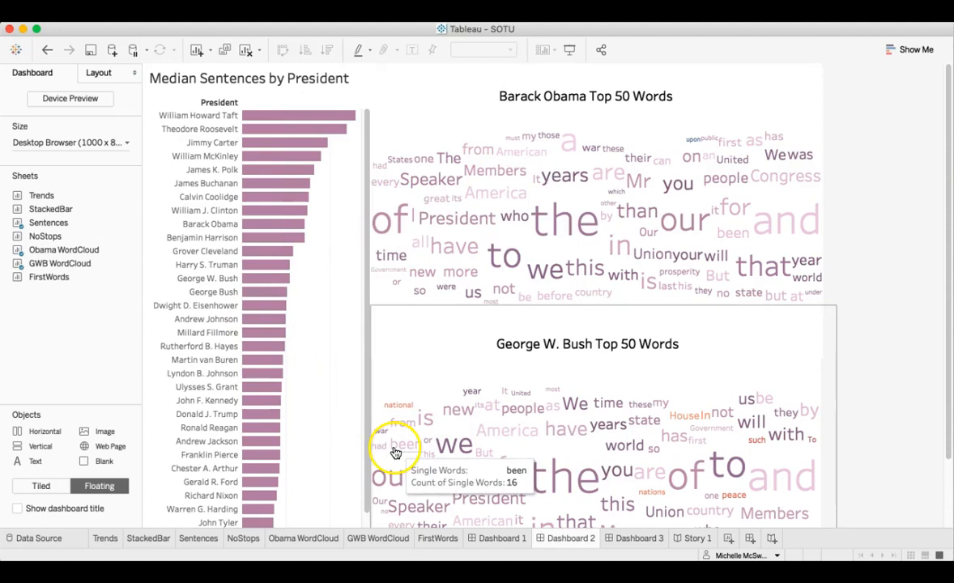
# - Open Story 1 and review its overview and lexical density story points, including the Unique & Total Word Count chart
pyautogui.click(689, 539)
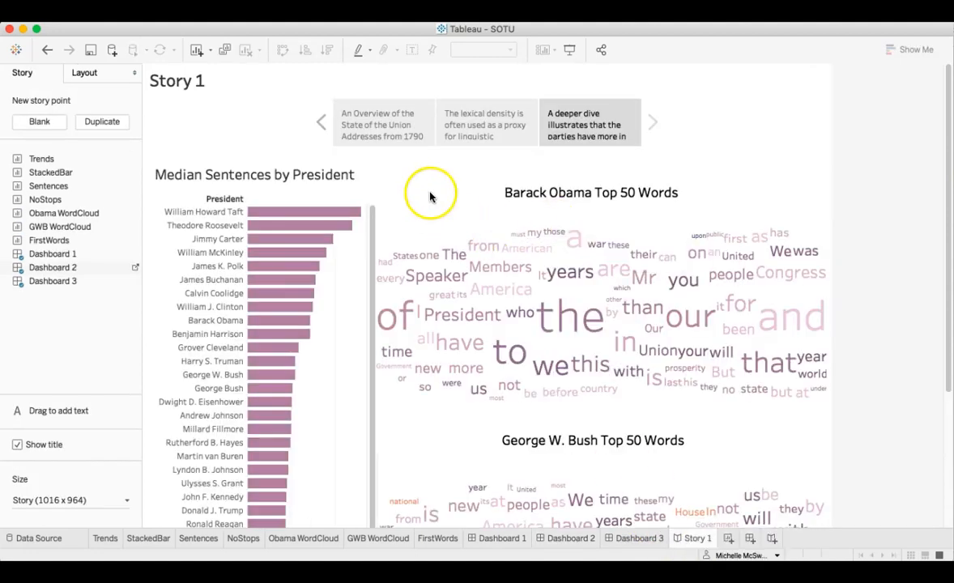
pyautogui.click(390, 108)
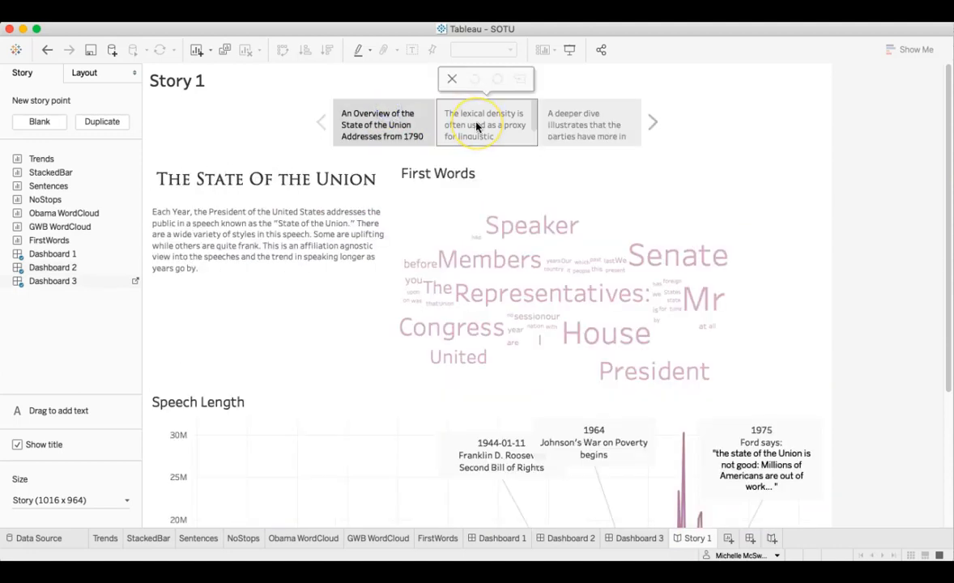
pyautogui.moveTo(949, 181)
pyautogui.mouseDown()
pyautogui.moveTo(941, 369)
pyautogui.moveTo(949, 178)
pyautogui.mouseUp()
pyautogui.click(506, 119)
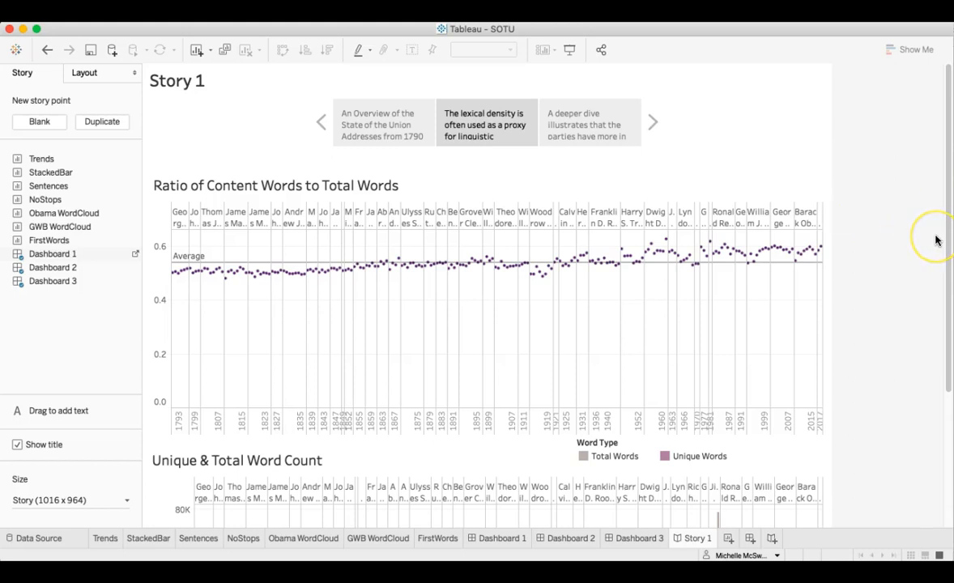
pyautogui.moveTo(948, 252); pyautogui.dragTo(937, 432)
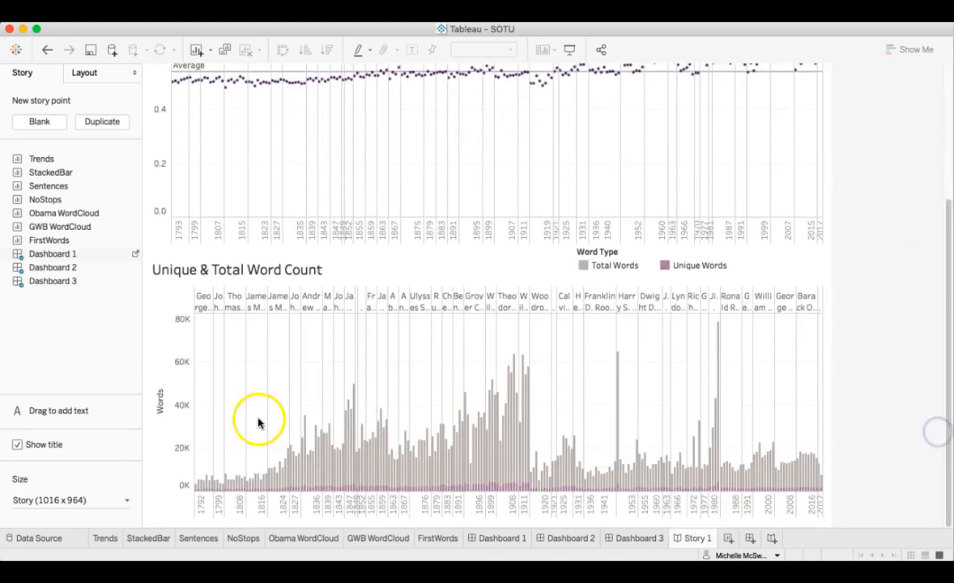